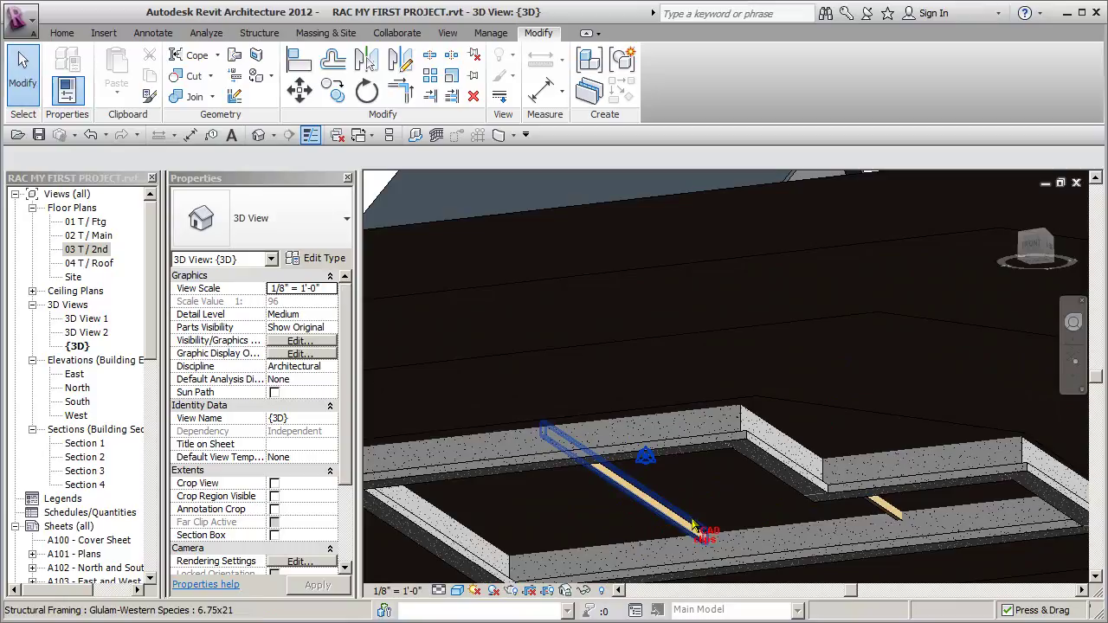
Step: Open the 01 T / Ftg floor plan and examine the two 6.75x21 glulam beams inside the foundation walls
{"action": "middle_click_drag", "start_coordinate": [718, 554], "coordinate": [734, 520]}
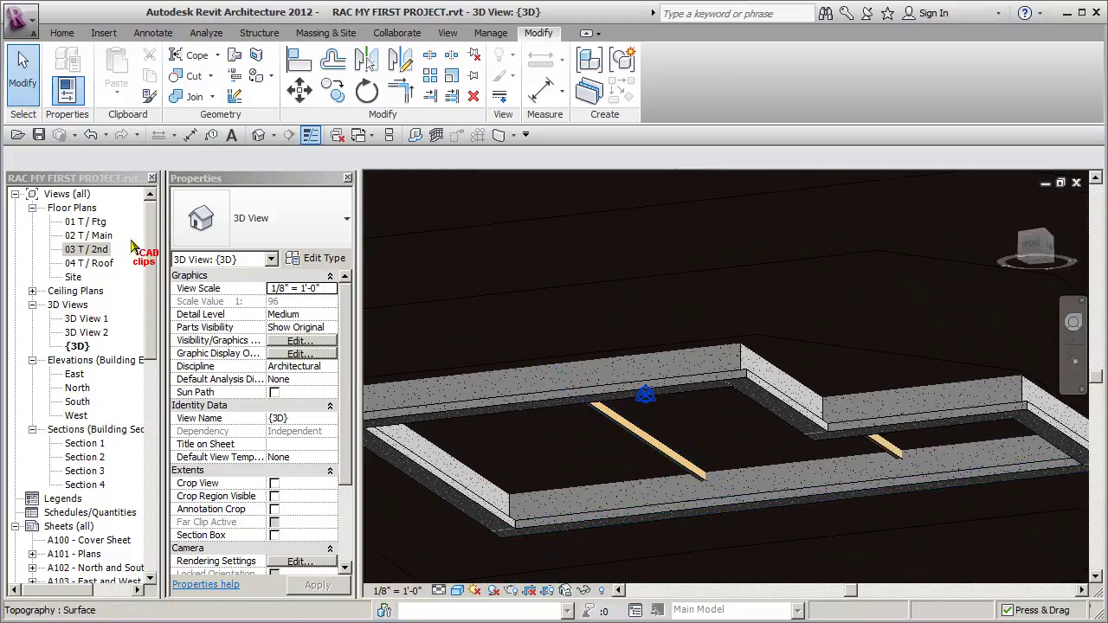
{"action": "double_click", "coordinate": [96, 223]}
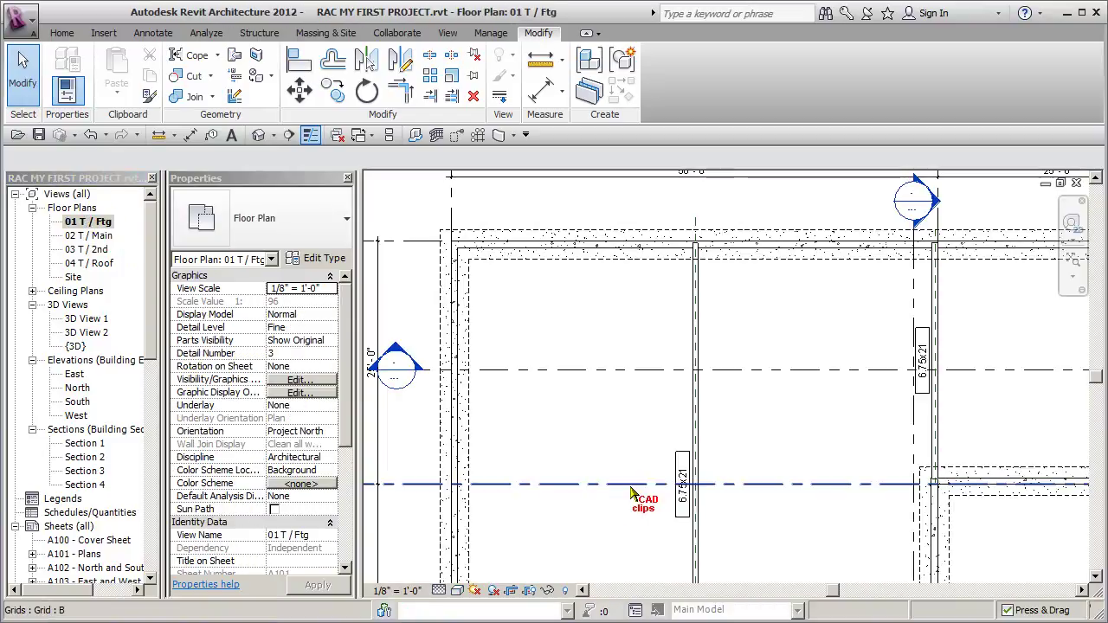
{"action": "scroll", "coordinate": [734, 411], "scroll_direction": "up", "scroll_amount": 2}
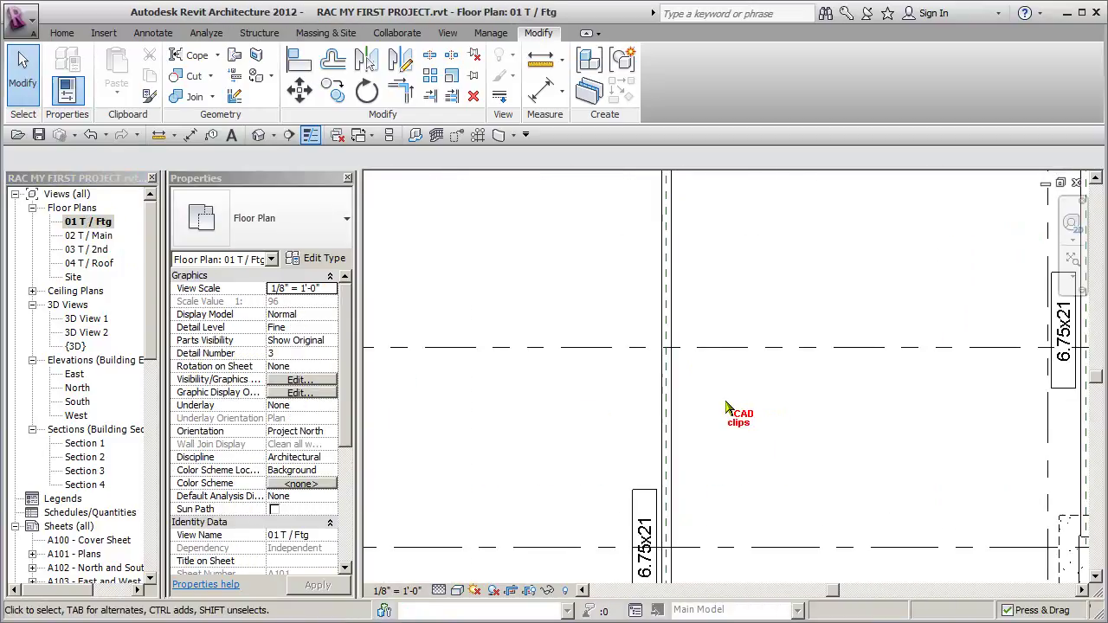
{"action": "scroll", "coordinate": [732, 470], "scroll_direction": "down", "scroll_amount": 2}
{"action": "scroll", "coordinate": [667, 290], "scroll_direction": "up", "scroll_amount": 1}
{"action": "middle_click_drag", "start_coordinate": [667, 289], "coordinate": [707, 474]}
{"action": "scroll", "coordinate": [719, 488], "scroll_direction": "down", "scroll_amount": 1}
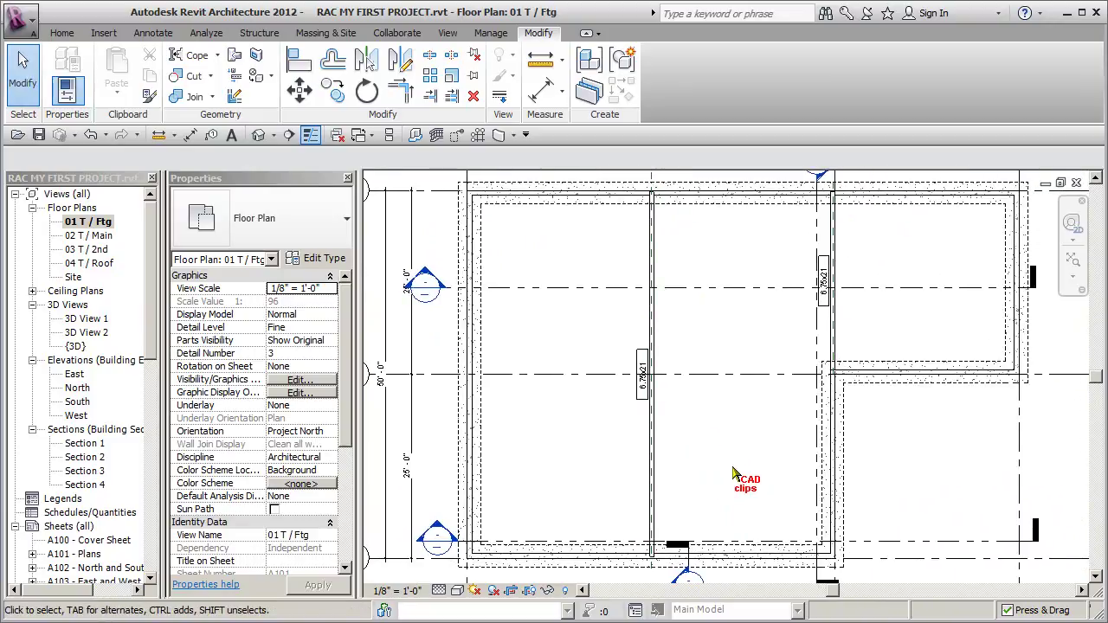
Step: In the 02 T / Main floor plan, draw a short horizontal reference plane from the centre of the column at the upper wall junction
{"action": "double_click", "coordinate": [97, 236]}
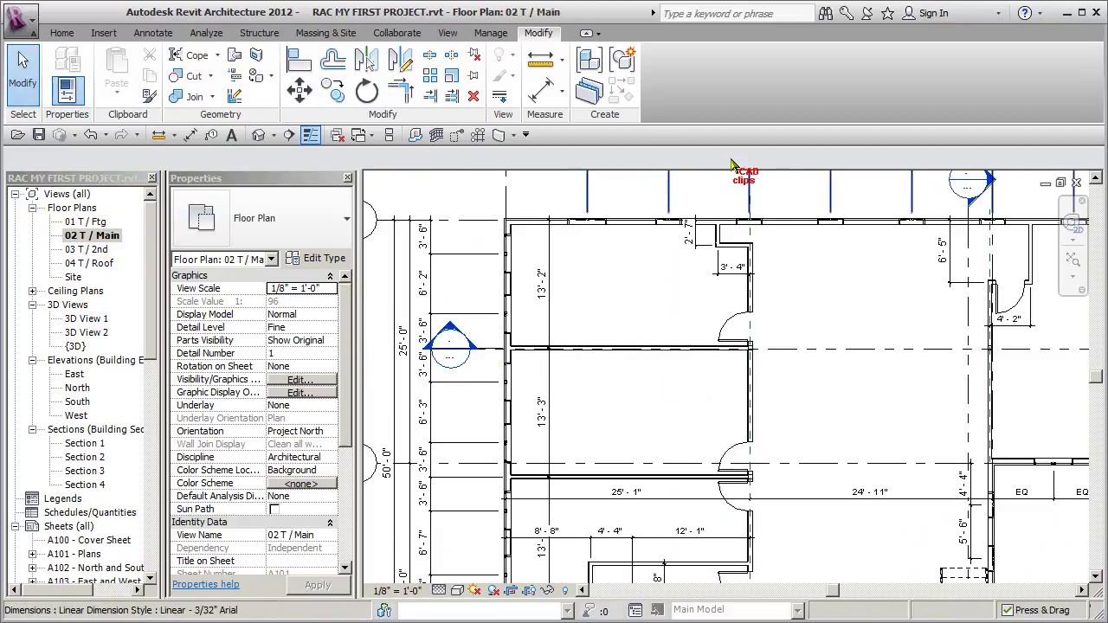
{"action": "left_click", "coordinate": [68, 33]}
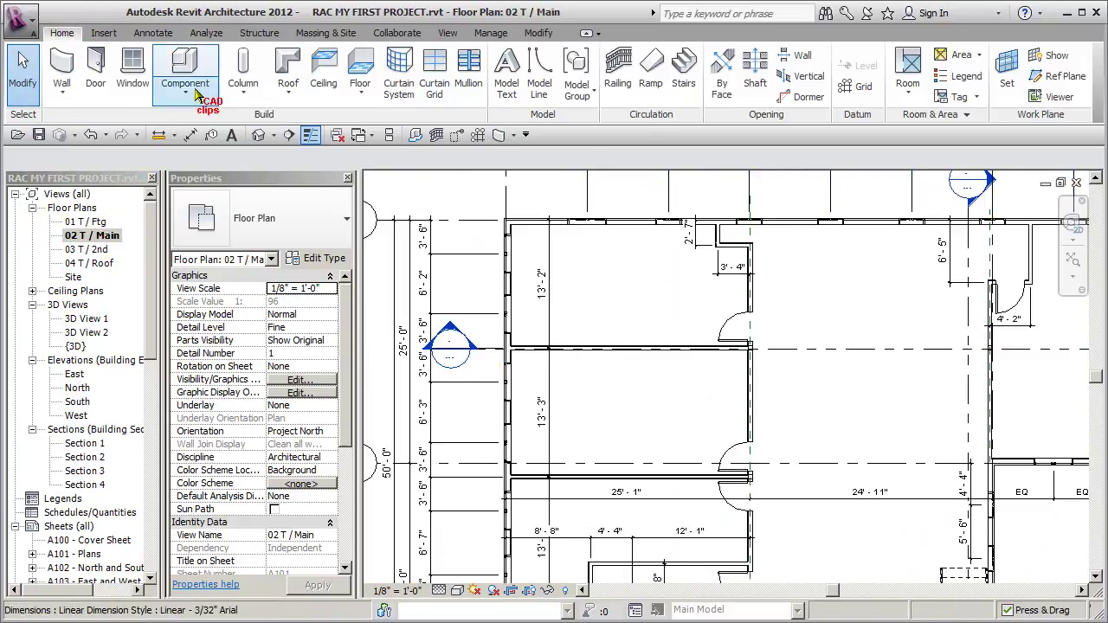
{"action": "left_click", "coordinate": [1065, 76]}
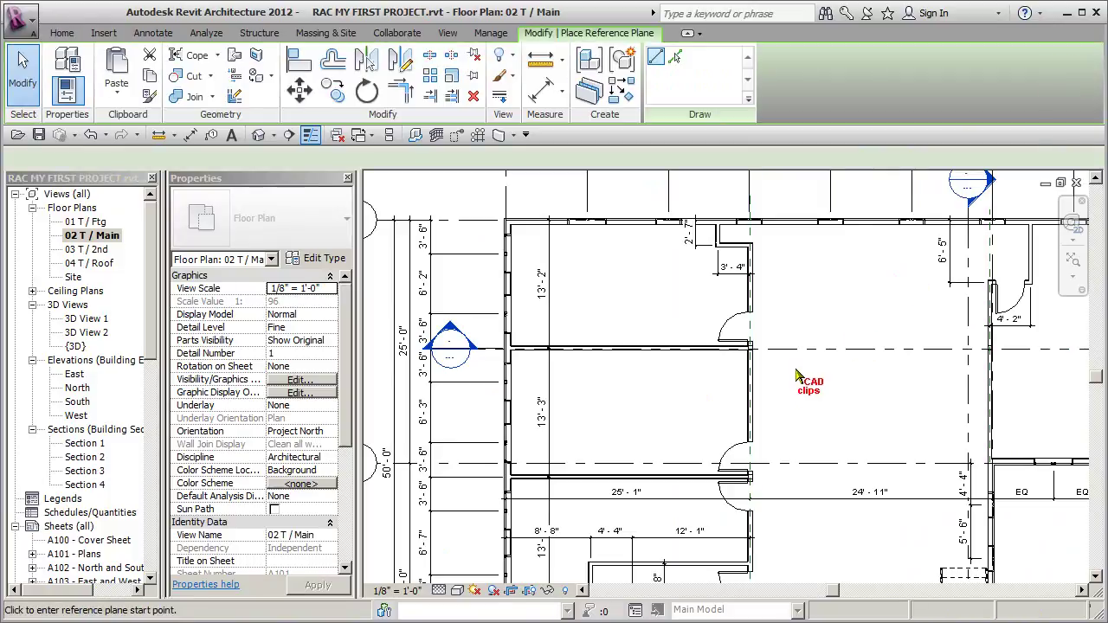
{"action": "scroll", "coordinate": [760, 364], "scroll_direction": "up", "scroll_amount": 3}
{"action": "scroll", "coordinate": [760, 370], "scroll_direction": "up", "scroll_amount": 4}
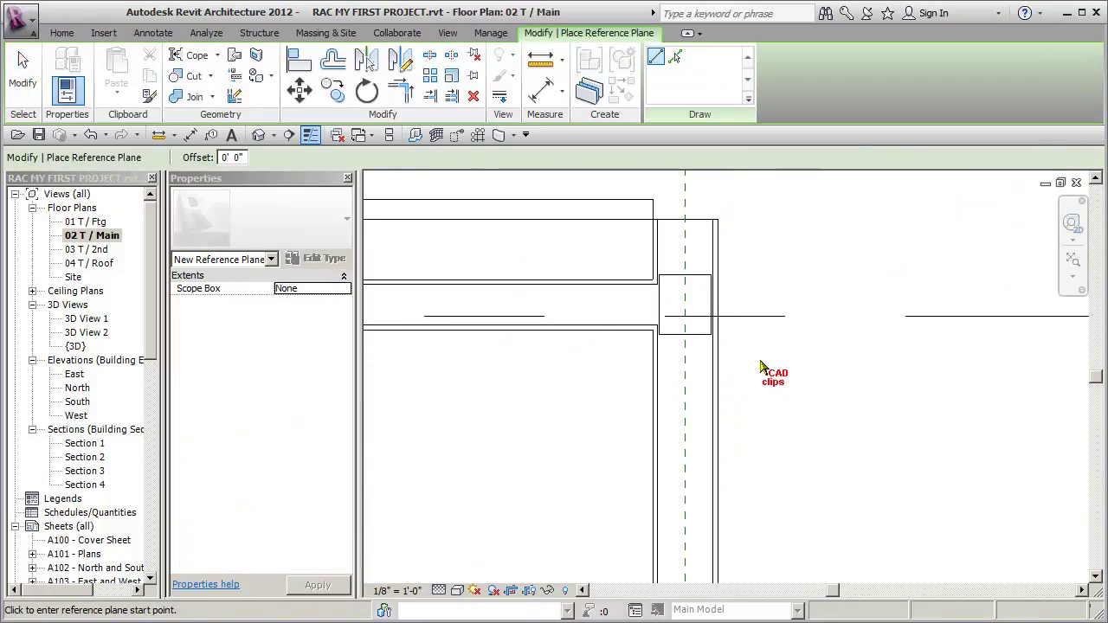
{"action": "left_click", "coordinate": [684, 305]}
{"action": "left_click", "coordinate": [737, 305]}
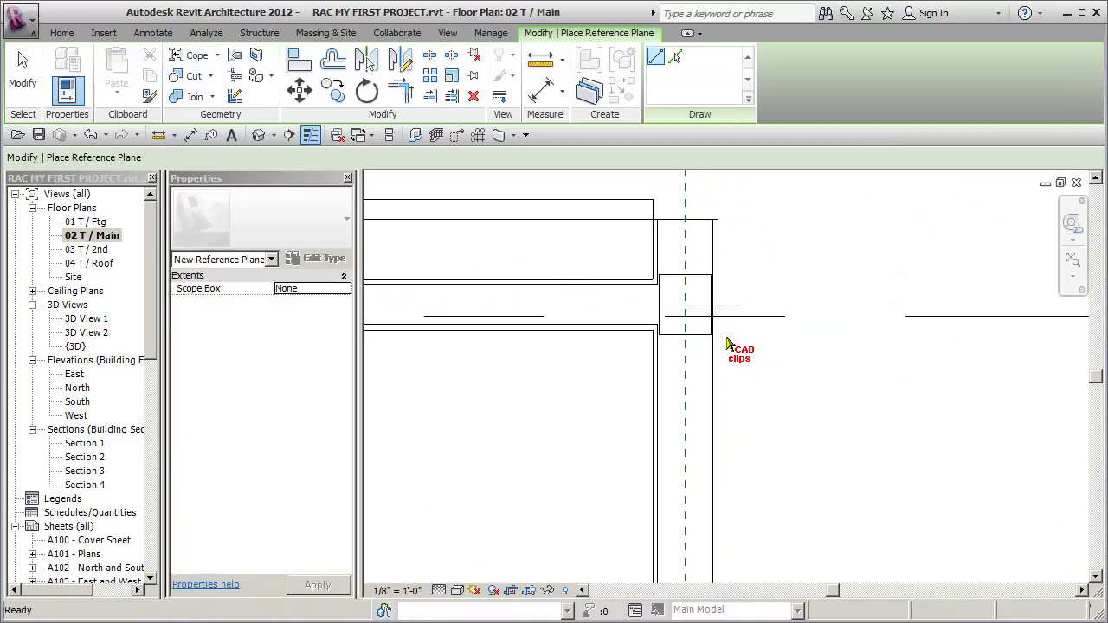
Step: Extend the new reference plane past the opposite face of the column so that it crosses the partition wall
{"action": "key", "text": "Escape"}
{"action": "scroll", "coordinate": [731, 346], "scroll_direction": "up", "scroll_amount": 2}
{"action": "left_click", "coordinate": [737, 289]}
{"action": "left_click_drag", "start_coordinate": [642, 297], "coordinate": [584, 291]}
{"action": "left_click", "coordinate": [798, 403]}
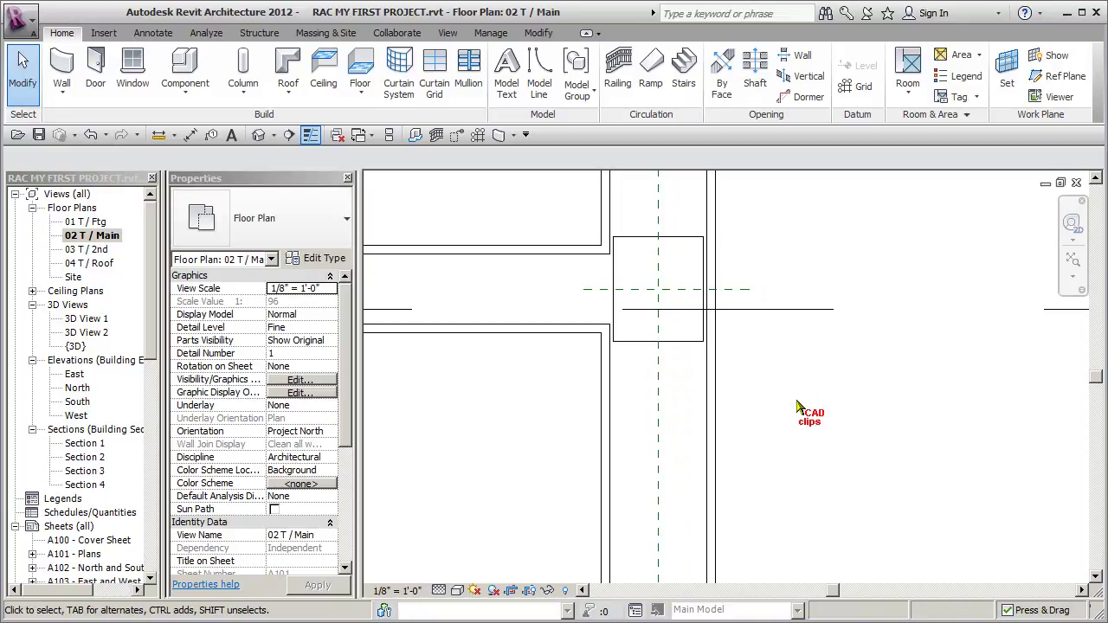
Step: Copy the reference plane down to the column at the next partition junction, with Constrain and Multiple enabled
{"action": "left_click", "coordinate": [740, 290]}
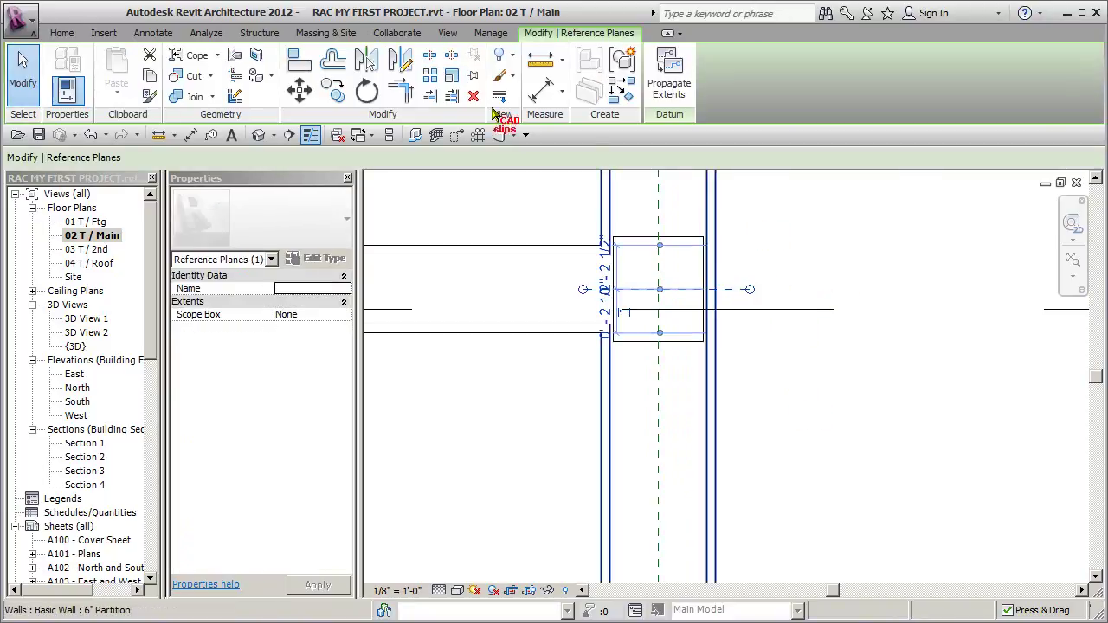
{"action": "left_click", "coordinate": [336, 92]}
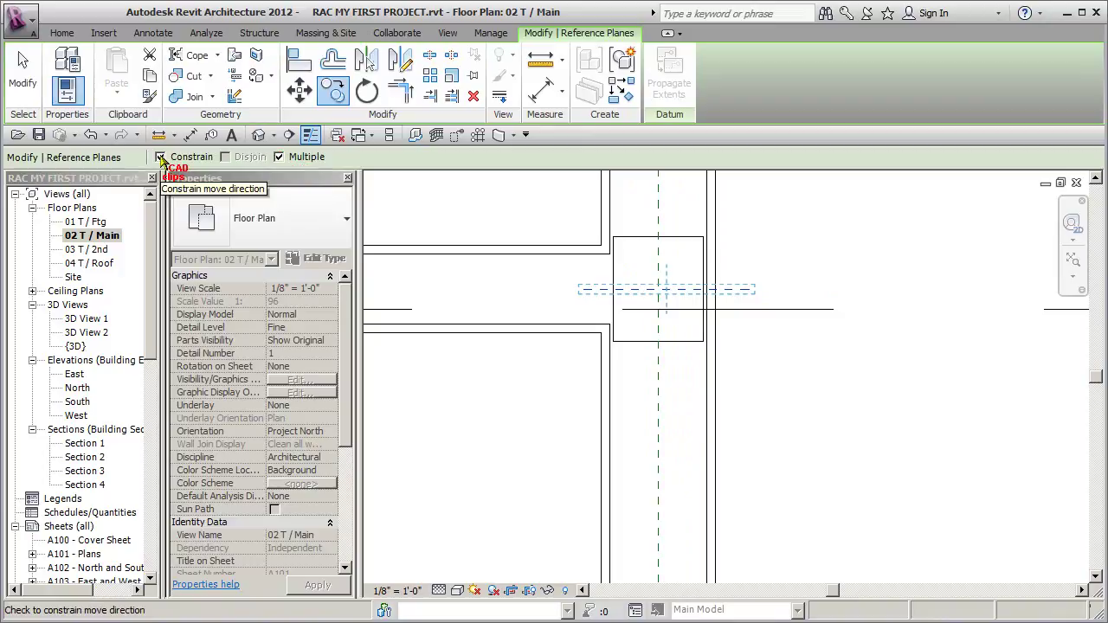
{"action": "left_click", "coordinate": [749, 289]}
{"action": "scroll", "coordinate": [753, 448], "scroll_direction": "up", "scroll_amount": 3}
{"action": "scroll", "coordinate": [753, 445], "scroll_direction": "down", "scroll_amount": 2}
{"action": "middle_click_drag", "start_coordinate": [765, 444], "coordinate": [765, 176]}
{"action": "scroll", "coordinate": [765, 417], "scroll_direction": "up", "scroll_amount": 3}
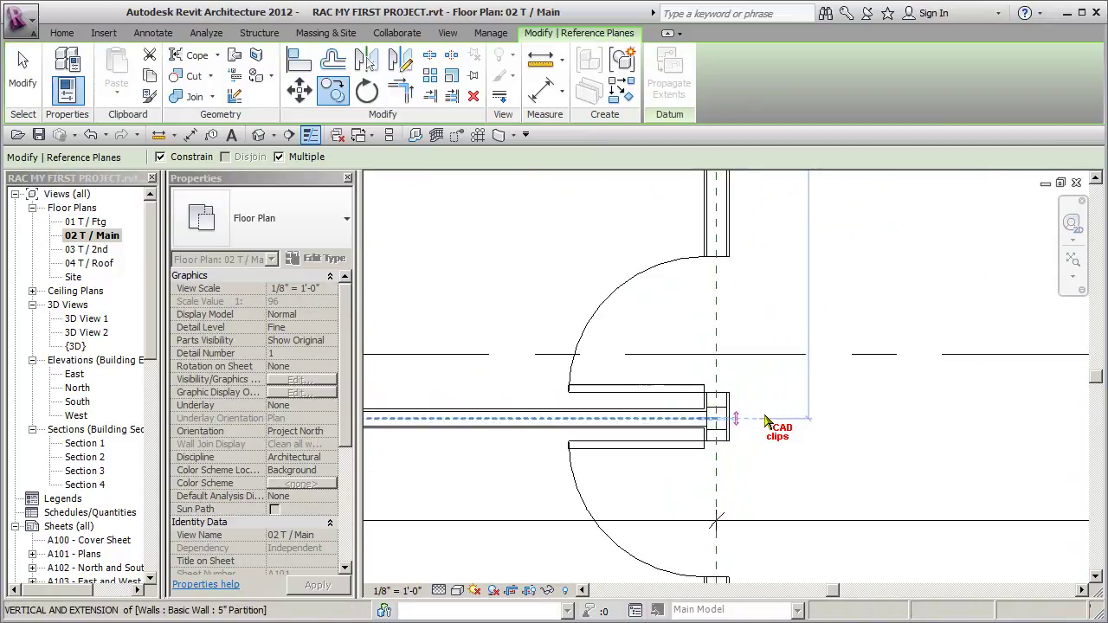
{"action": "scroll", "coordinate": [765, 421], "scroll_direction": "up", "scroll_amount": 3}
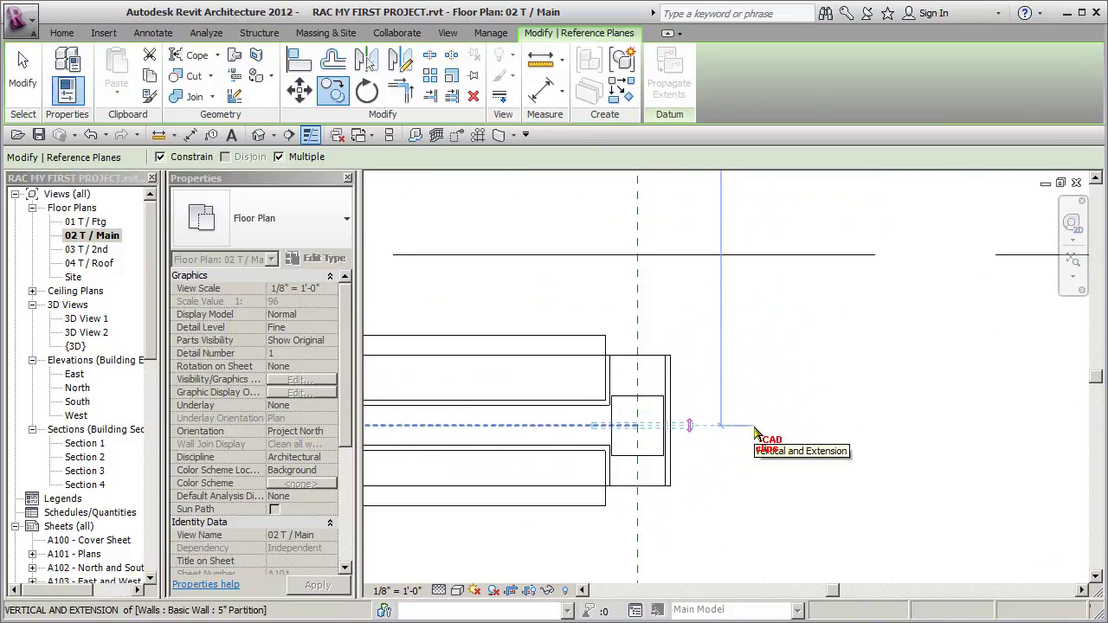
Step: Place another copy of the reference plane at the centre of the third column along the same corridor wall
{"action": "scroll", "coordinate": [762, 440], "scroll_direction": "down", "scroll_amount": 3}
{"action": "middle_click_drag", "start_coordinate": [767, 433], "coordinate": [771, 470]}
{"action": "scroll", "coordinate": [757, 465], "scroll_direction": "up", "scroll_amount": 3}
{"action": "scroll", "coordinate": [757, 465], "scroll_direction": "up", "scroll_amount": 2}
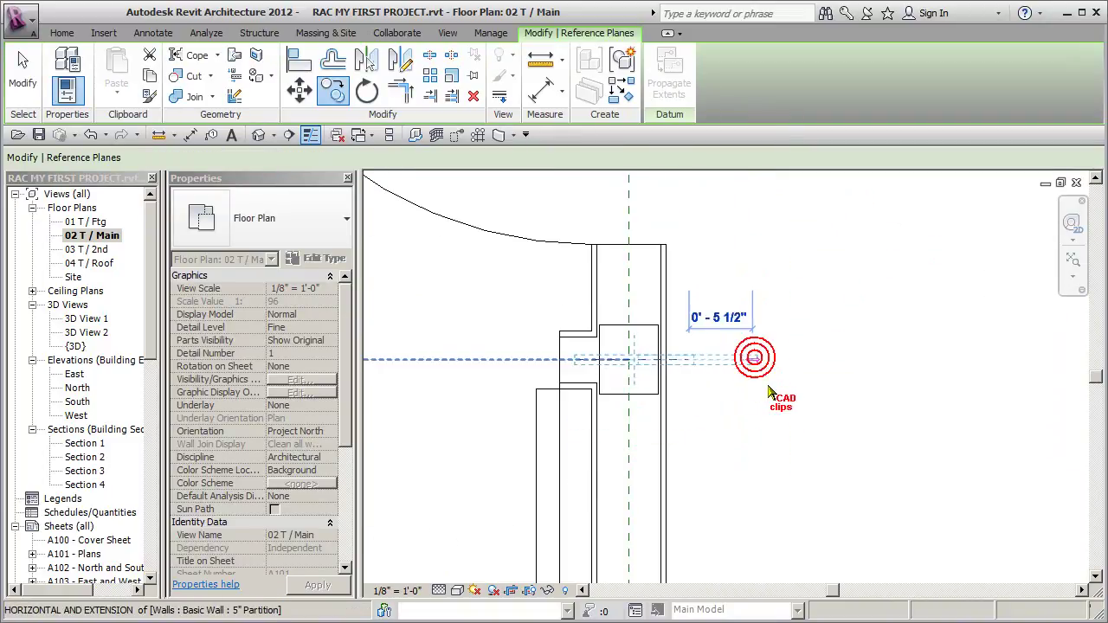
Step: Try to copy the reference plane to the column in the opposite partition wall with Constrain switched off
{"action": "scroll", "coordinate": [783, 407], "scroll_direction": "down", "scroll_amount": 4}
{"action": "scroll", "coordinate": [640, 320], "scroll_direction": "down", "scroll_amount": 3}
{"action": "scroll", "coordinate": [699, 575], "scroll_direction": "up", "scroll_amount": 5}
{"action": "scroll", "coordinate": [857, 390], "scroll_direction": "up", "scroll_amount": 6}
{"action": "scroll", "coordinate": [691, 398], "scroll_direction": "up", "scroll_amount": 2}
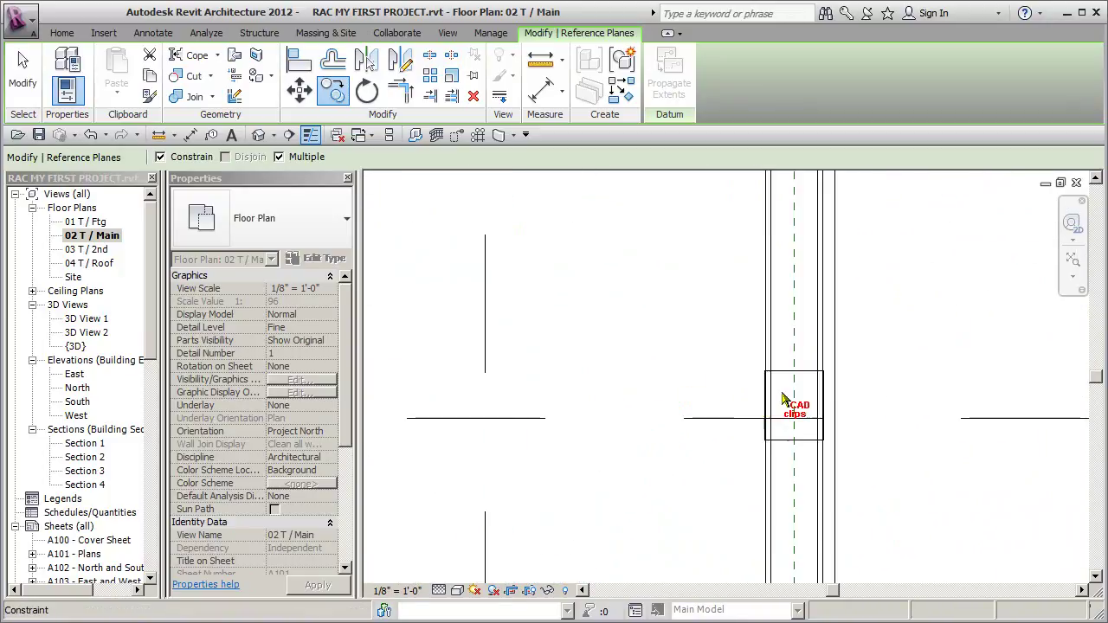
{"action": "scroll", "coordinate": [841, 406], "scroll_direction": "down", "scroll_amount": 4}
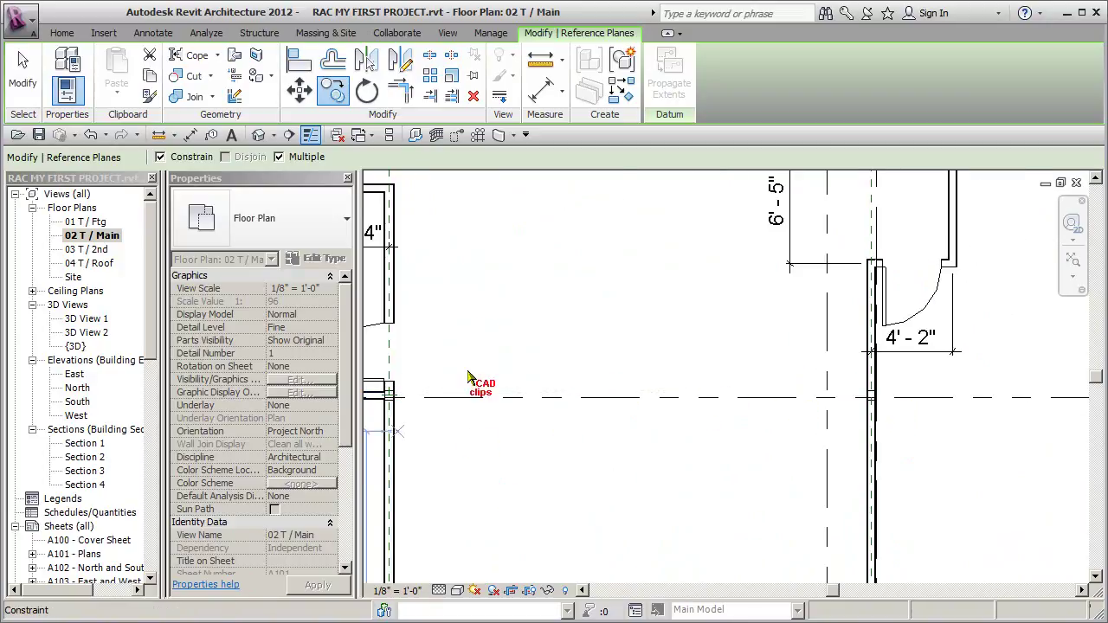
{"action": "left_click", "coordinate": [441, 410]}
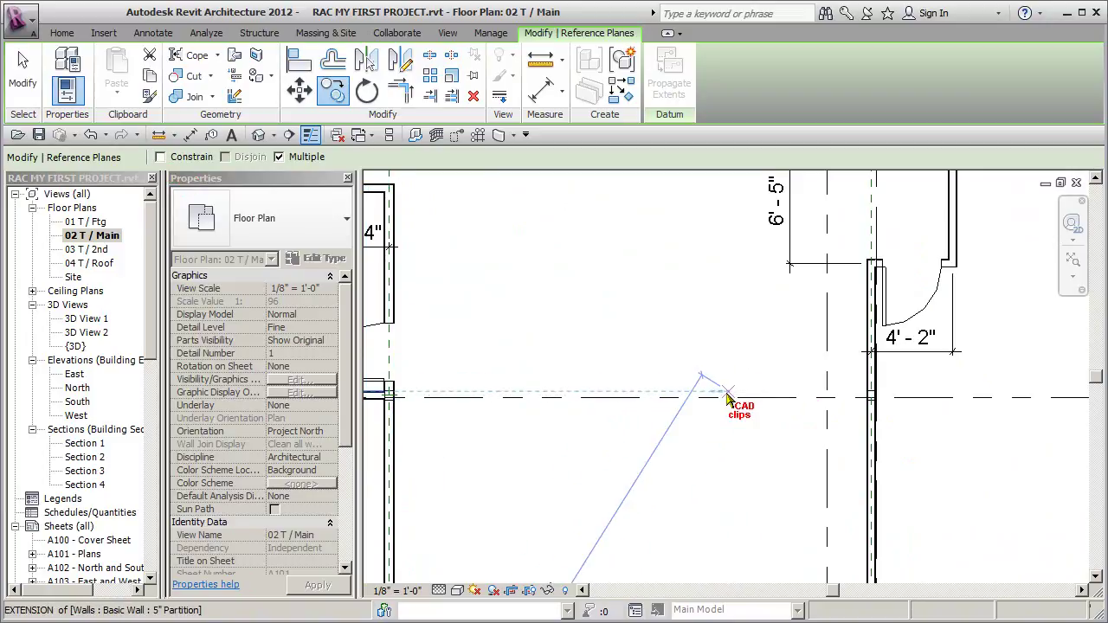
{"action": "left_click", "coordinate": [887, 416]}
{"action": "scroll", "coordinate": [887, 416], "scroll_direction": "up", "scroll_amount": 5}
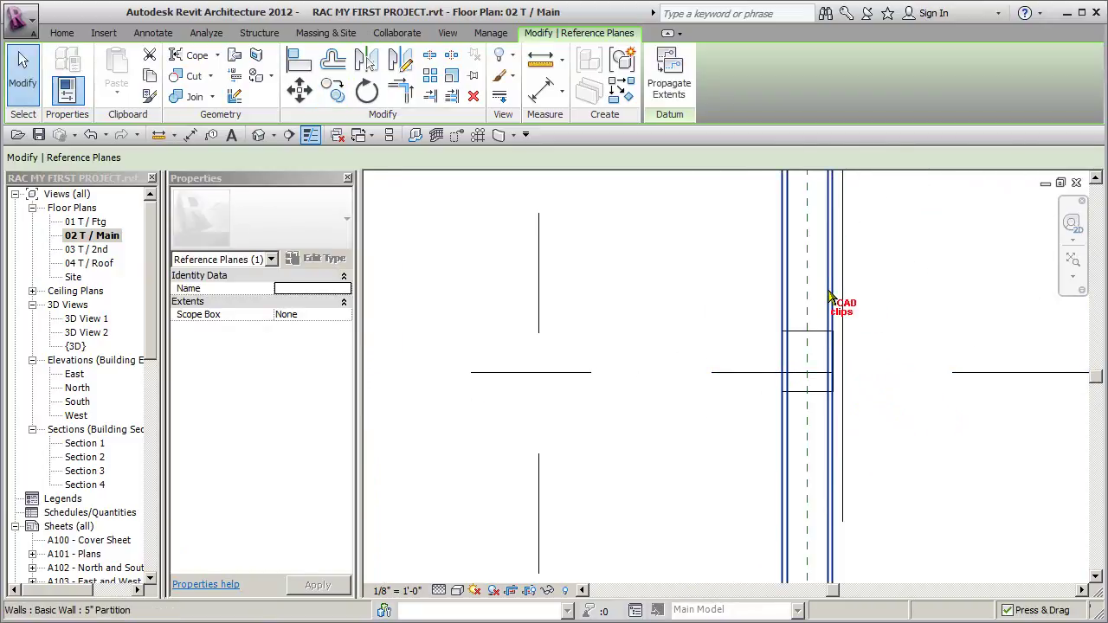
{"action": "scroll", "coordinate": [829, 296], "scroll_direction": "down", "scroll_amount": 5}
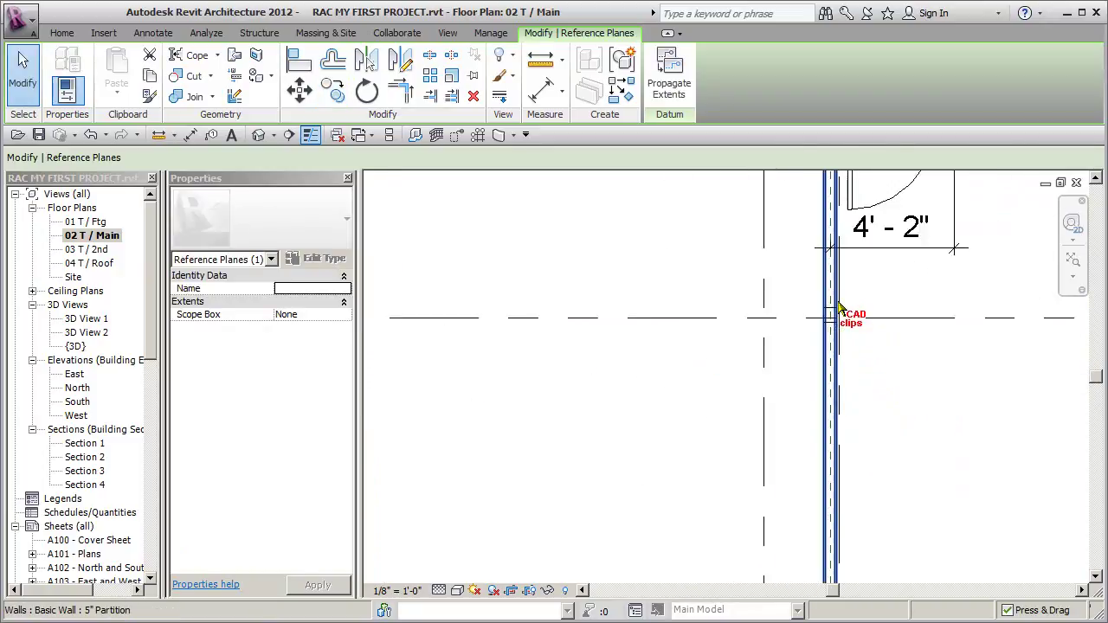
{"action": "middle_click_drag", "start_coordinate": [866, 327], "coordinate": [858, 347]}
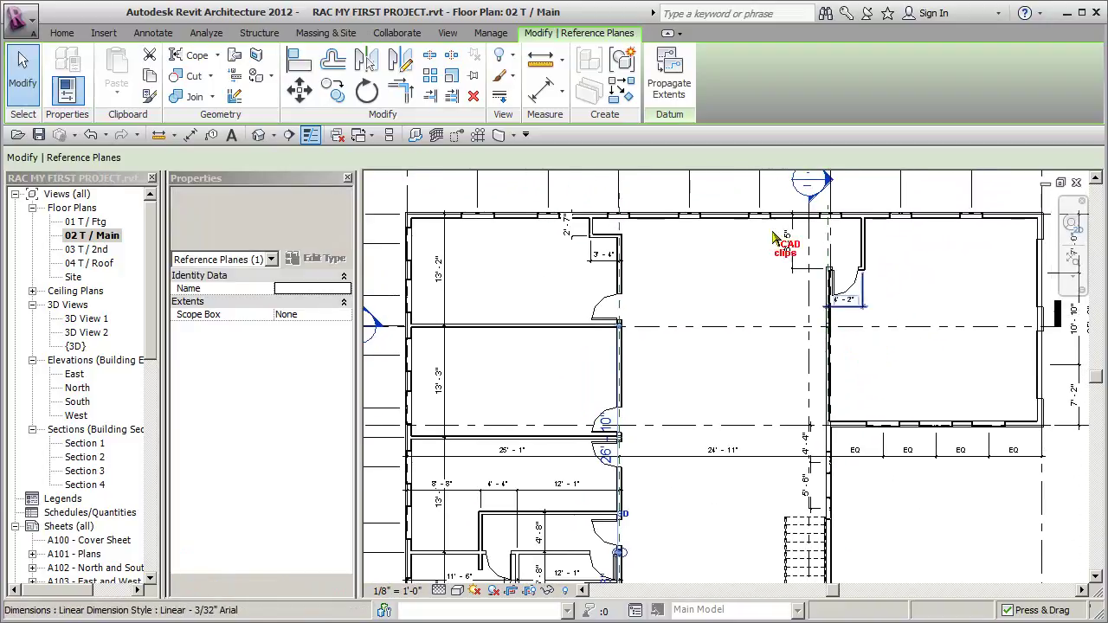
Step: Match the partition wall around the opposite column to the wall type of the corridor partition with the doors
{"action": "left_click", "coordinate": [149, 94]}
{"action": "left_click", "coordinate": [622, 365]}
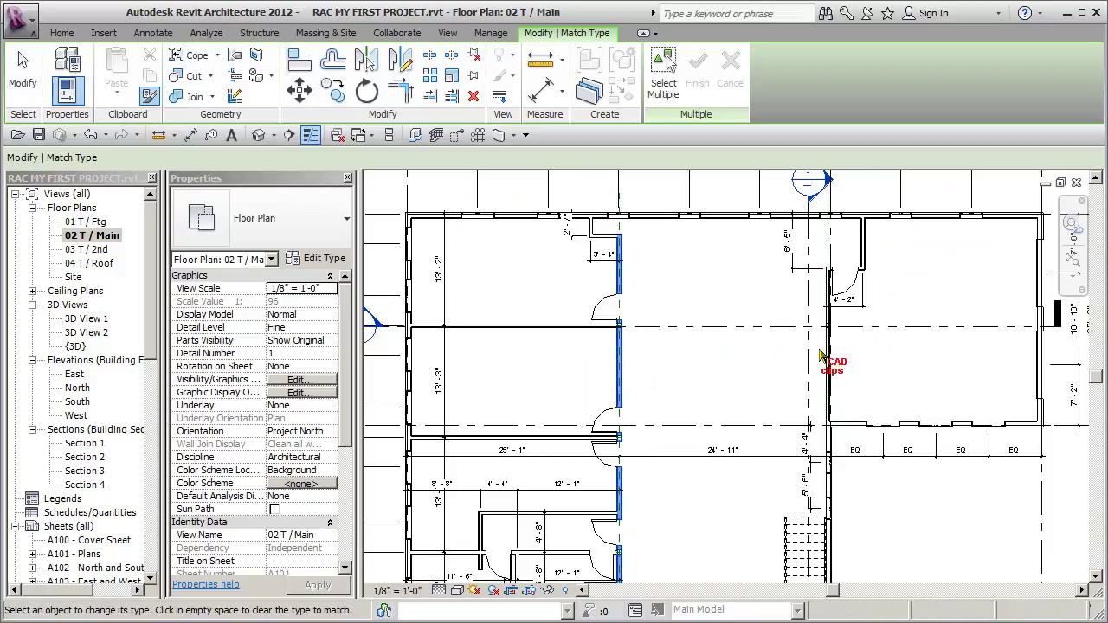
{"action": "scroll", "coordinate": [871, 386], "scroll_direction": "up", "scroll_amount": 6}
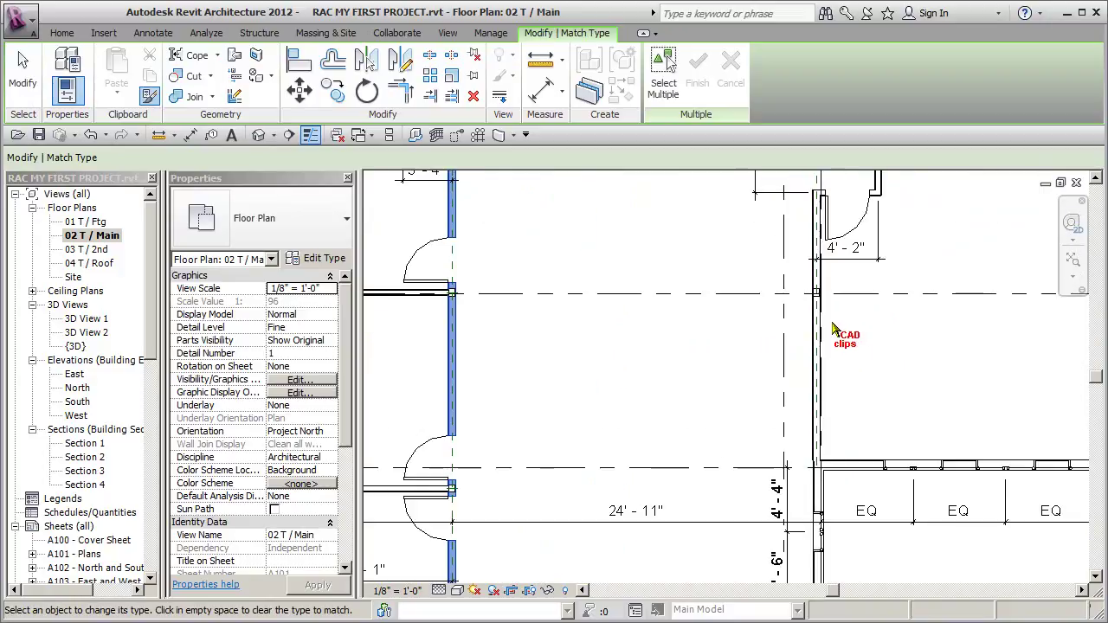
{"action": "scroll", "coordinate": [803, 356], "scroll_direction": "up", "scroll_amount": 1}
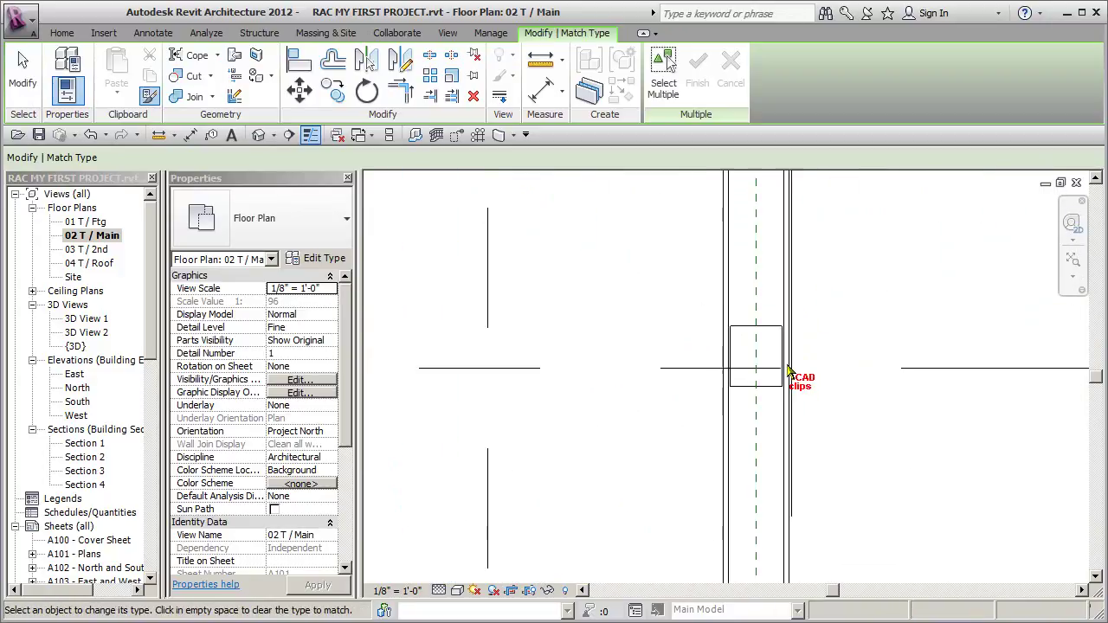
{"action": "left_click", "coordinate": [22, 70]}
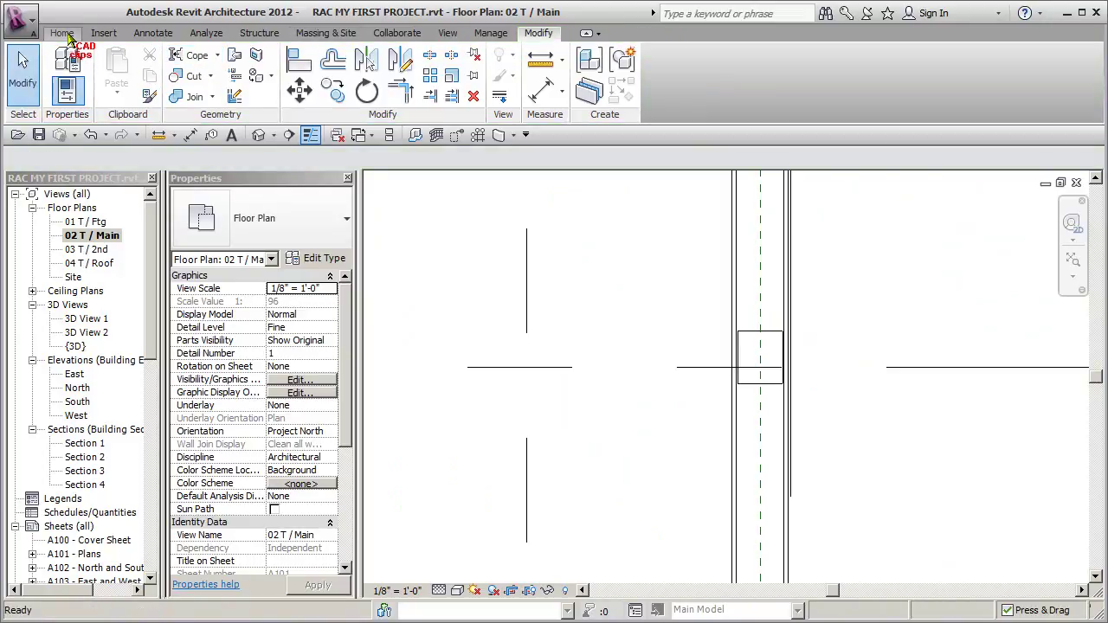
Step: Draw a horizontal reference plane through the centre of the column in the opposite partition wall and extend it past both column sides
{"action": "left_click", "coordinate": [62, 32]}
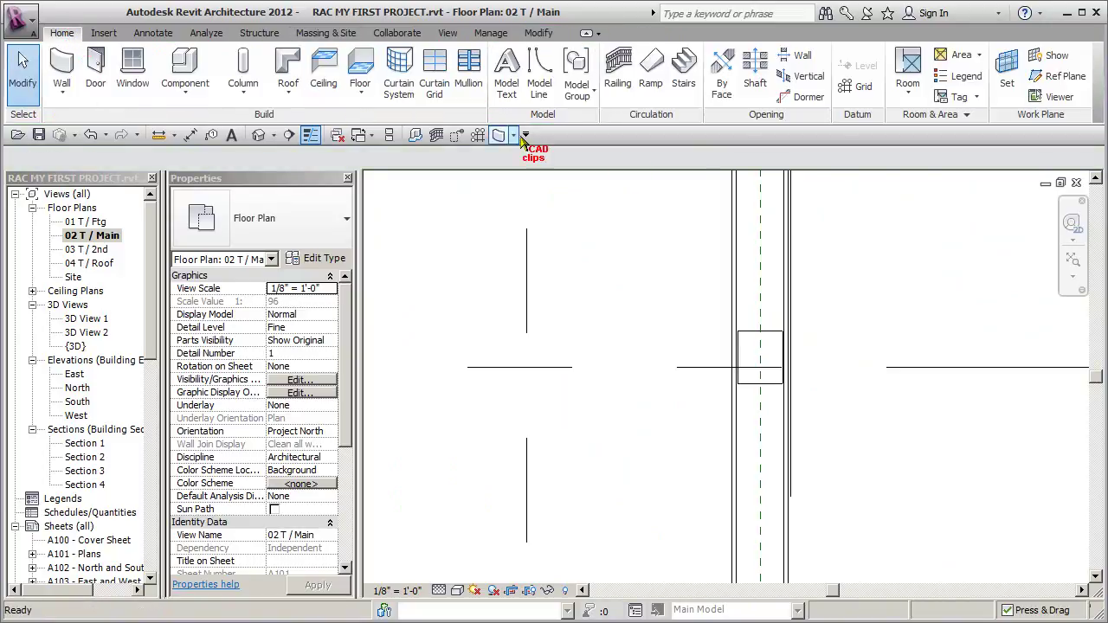
{"action": "left_click", "coordinate": [1058, 75]}
{"action": "scroll", "coordinate": [758, 363], "scroll_direction": "up", "scroll_amount": 1}
{"action": "left_click", "coordinate": [776, 359]}
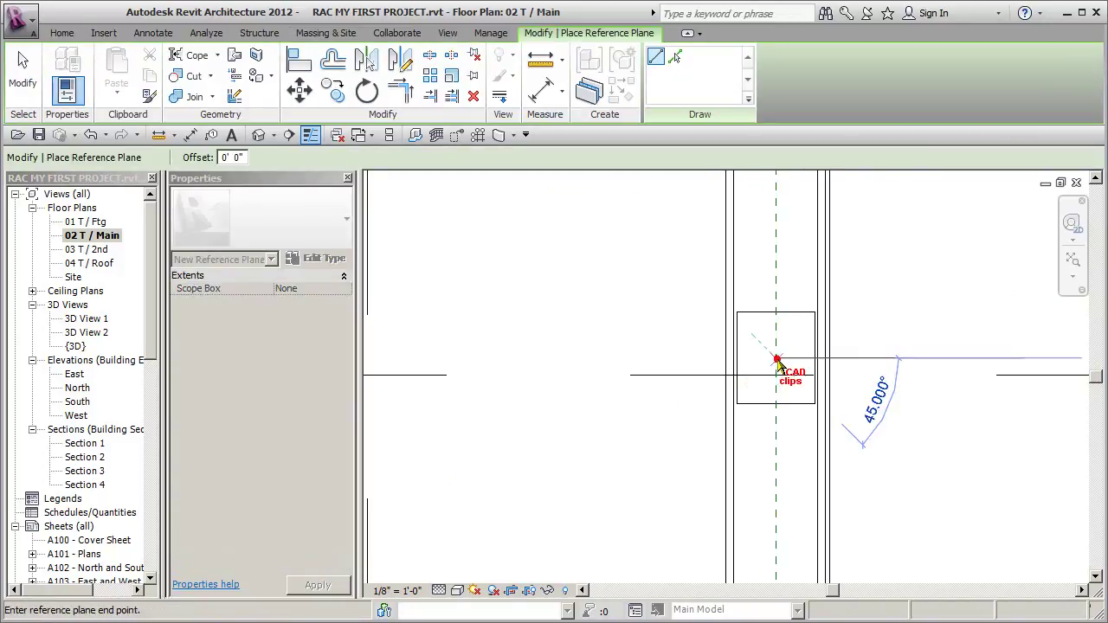
{"action": "left_click", "coordinate": [856, 361]}
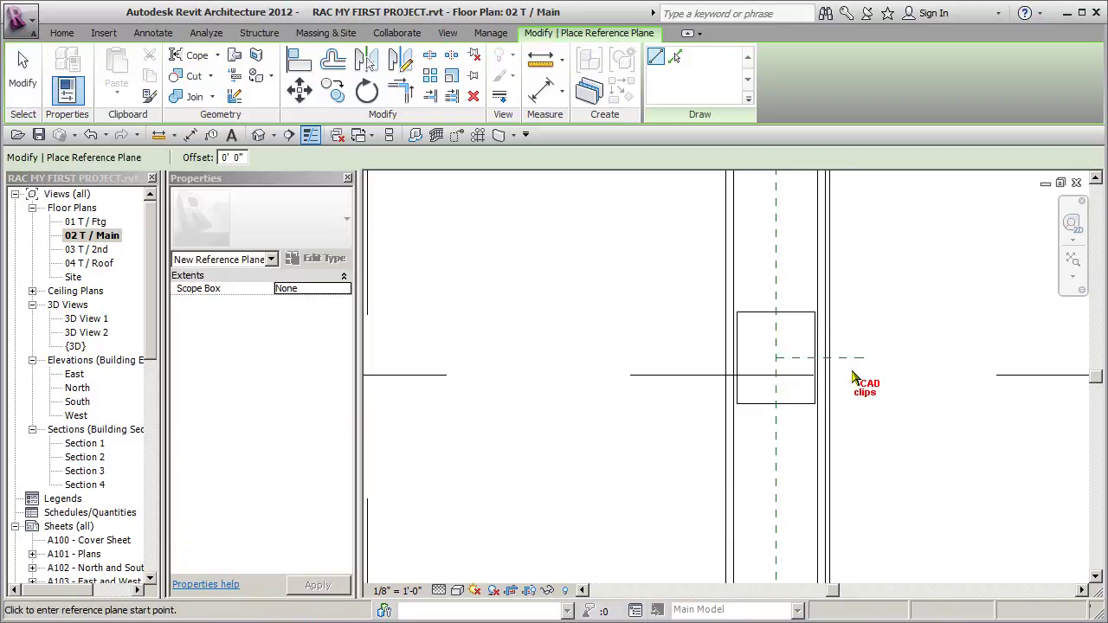
{"action": "key", "text": "Escape"}
{"action": "key", "text": "Escape"}
{"action": "left_click", "coordinate": [852, 359]}
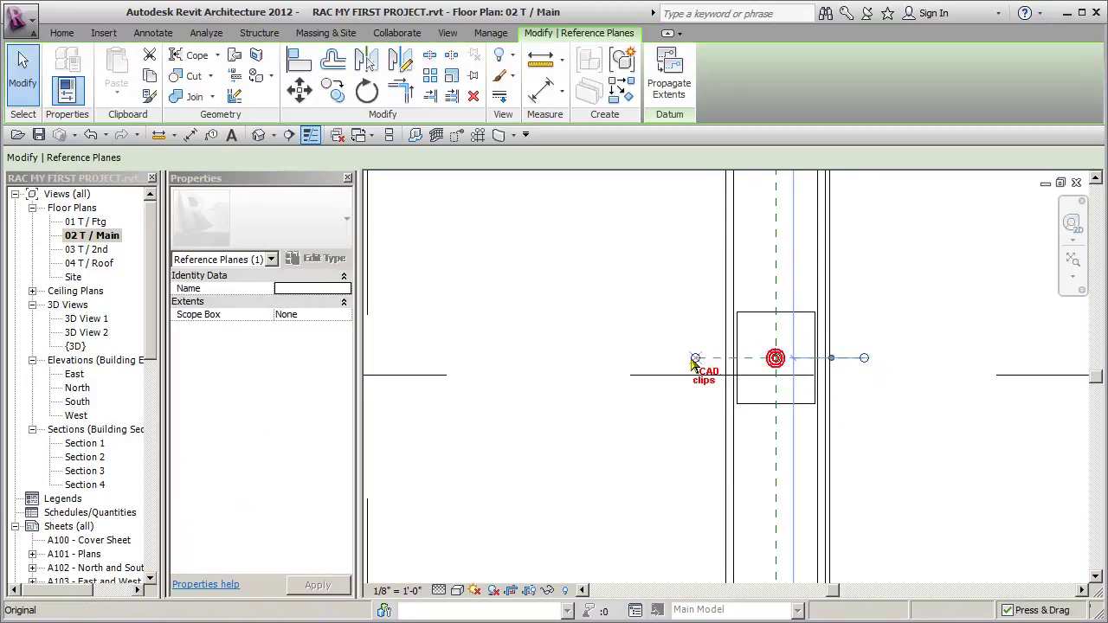
{"action": "key", "text": "Escape"}
Step: Check in the 03 T / 2nd floor plan how the reference planes show at the partition wall junction
{"action": "scroll", "coordinate": [900, 453], "scroll_direction": "up", "scroll_amount": 4}
{"action": "scroll", "coordinate": [900, 454], "scroll_direction": "down", "scroll_amount": 5}
{"action": "middle_click_drag", "start_coordinate": [909, 457], "coordinate": [892, 347]}
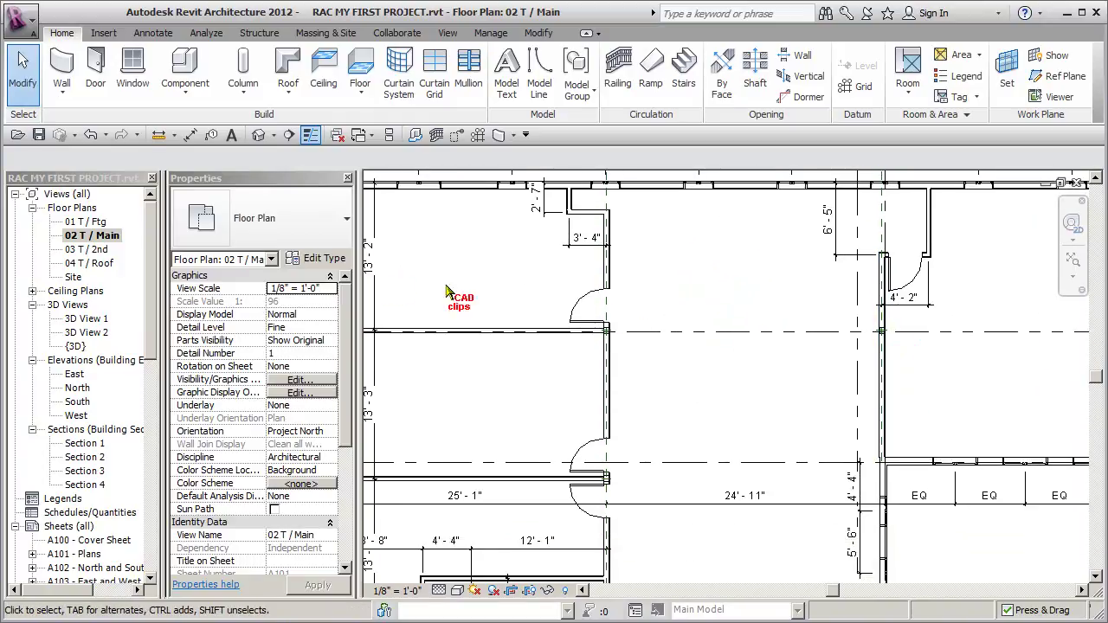
{"action": "double_click", "coordinate": [101, 249]}
{"action": "scroll", "coordinate": [794, 400], "scroll_direction": "up", "scroll_amount": 6}
{"action": "scroll", "coordinate": [791, 386], "scroll_direction": "down", "scroll_amount": 3}
{"action": "middle_click_drag", "start_coordinate": [607, 400], "coordinate": [1087, 373]}
{"action": "scroll", "coordinate": [732, 362], "scroll_direction": "up", "scroll_amount": 2}
{"action": "scroll", "coordinate": [732, 363], "scroll_direction": "down", "scroll_amount": 3}
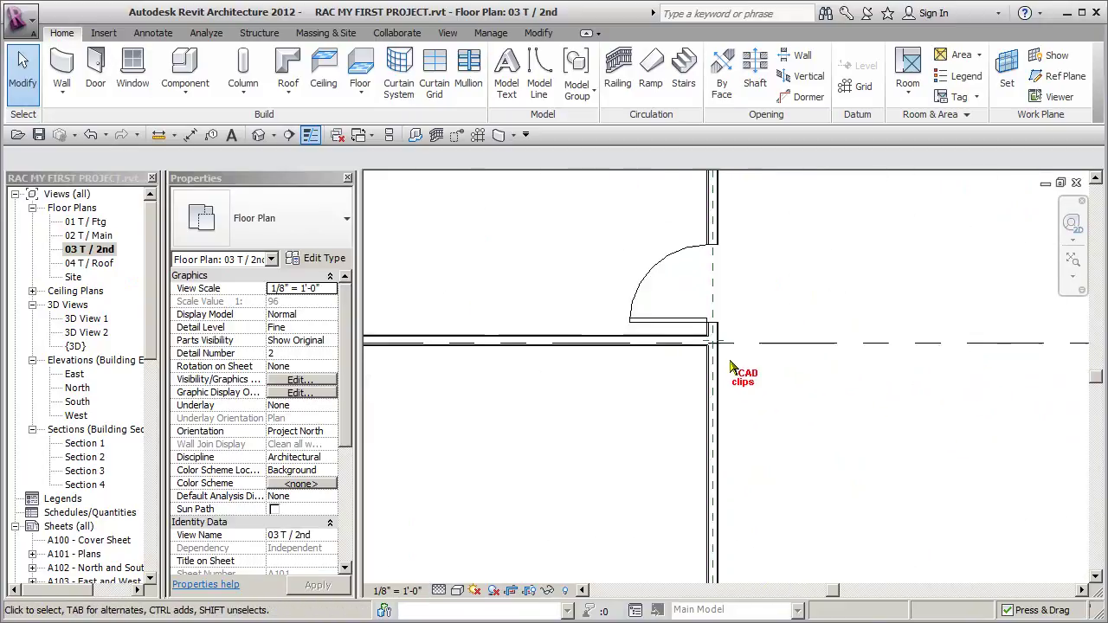
Step: Start placing a structural column in the 01 T / Ftg floor plan using the Concrete-Square-Column 12 x 12 type
{"action": "double_click", "coordinate": [100, 223]}
{"action": "scroll", "coordinate": [697, 342], "scroll_direction": "up", "scroll_amount": 5}
{"action": "middle_click_drag", "start_coordinate": [651, 275], "coordinate": [829, 382]}
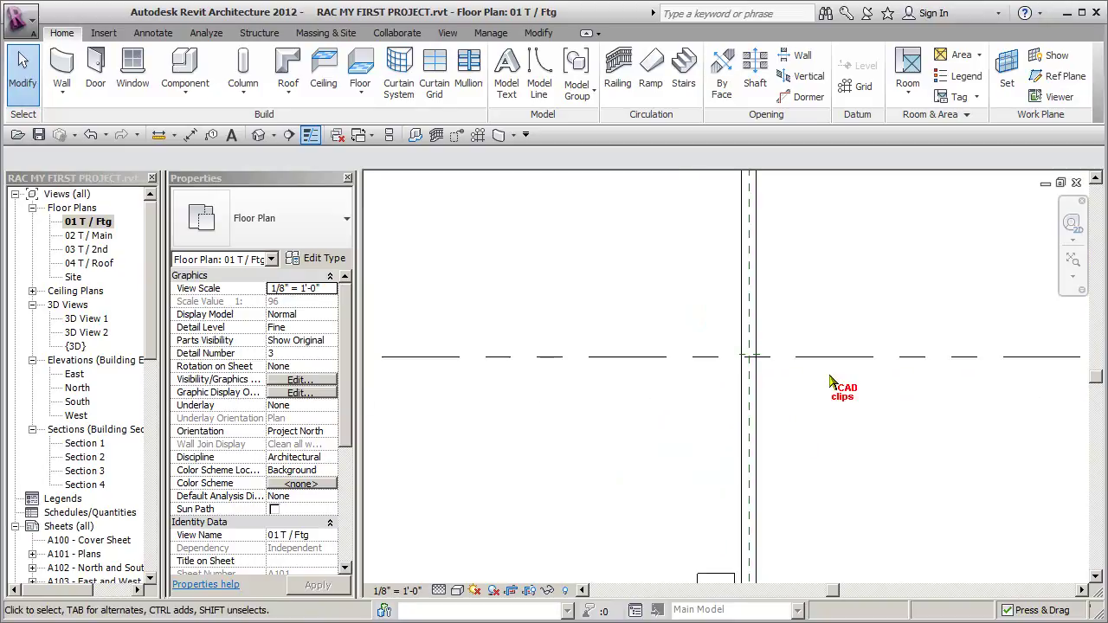
{"action": "left_click", "coordinate": [259, 34]}
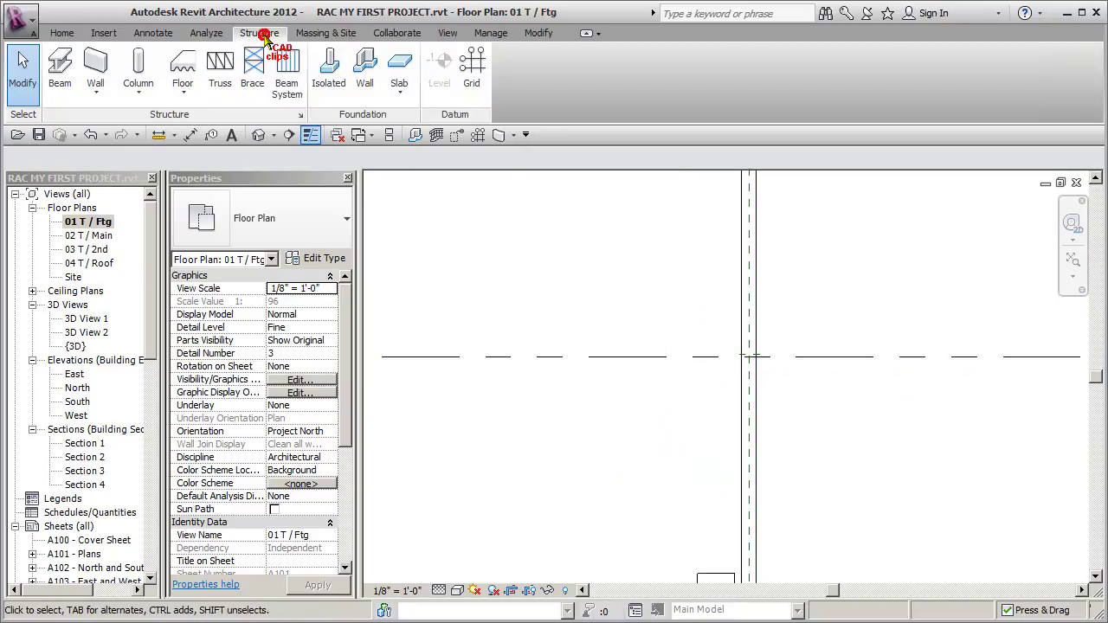
{"action": "left_click", "coordinate": [143, 70]}
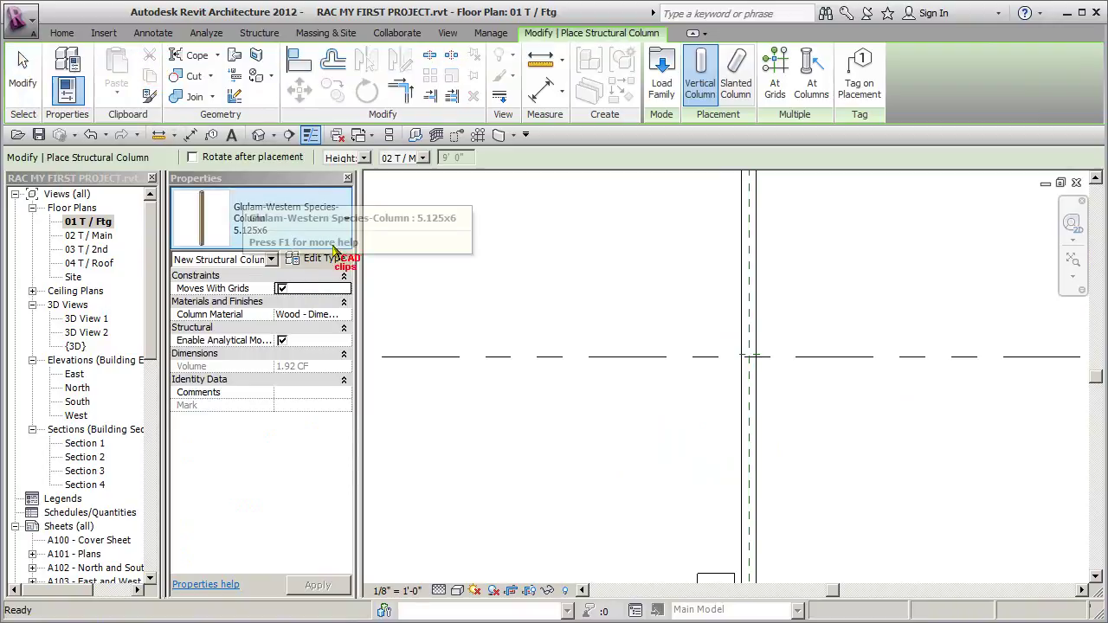
{"action": "left_click", "coordinate": [343, 211]}
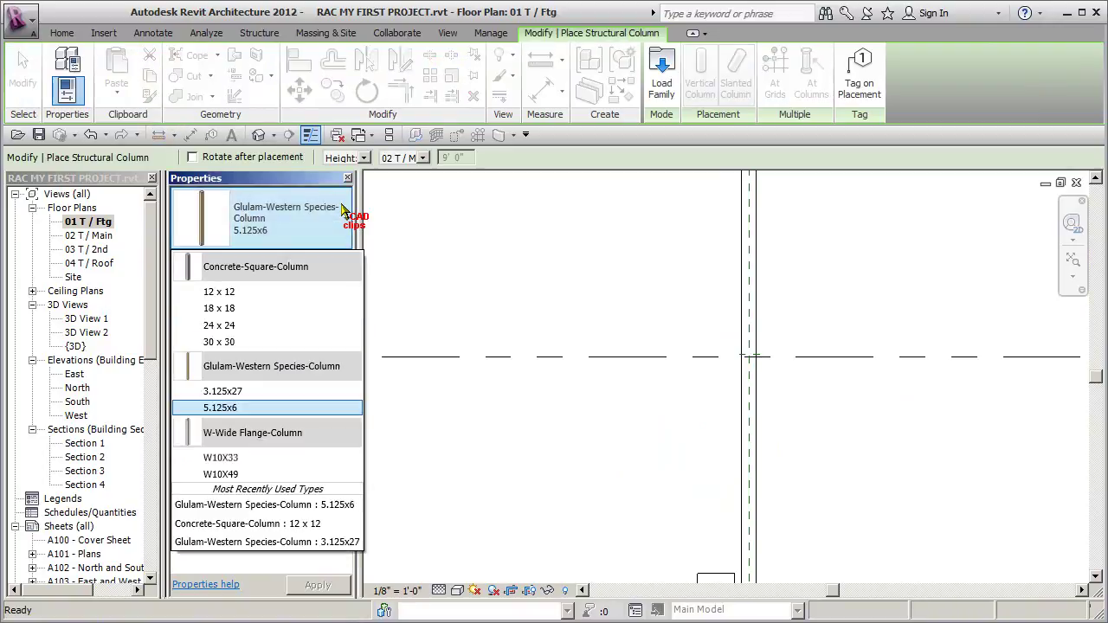
{"action": "left_click", "coordinate": [230, 294]}
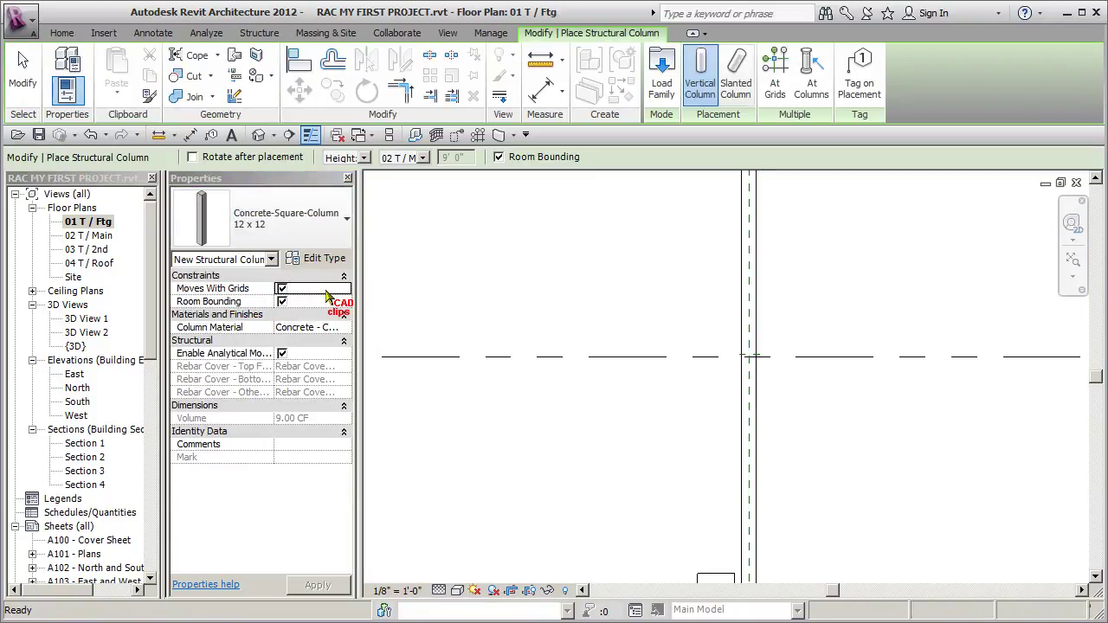
Step: Duplicate the square concrete column type as 10 X 10 and set its b dimension to 0' 10"
{"action": "left_click", "coordinate": [330, 259]}
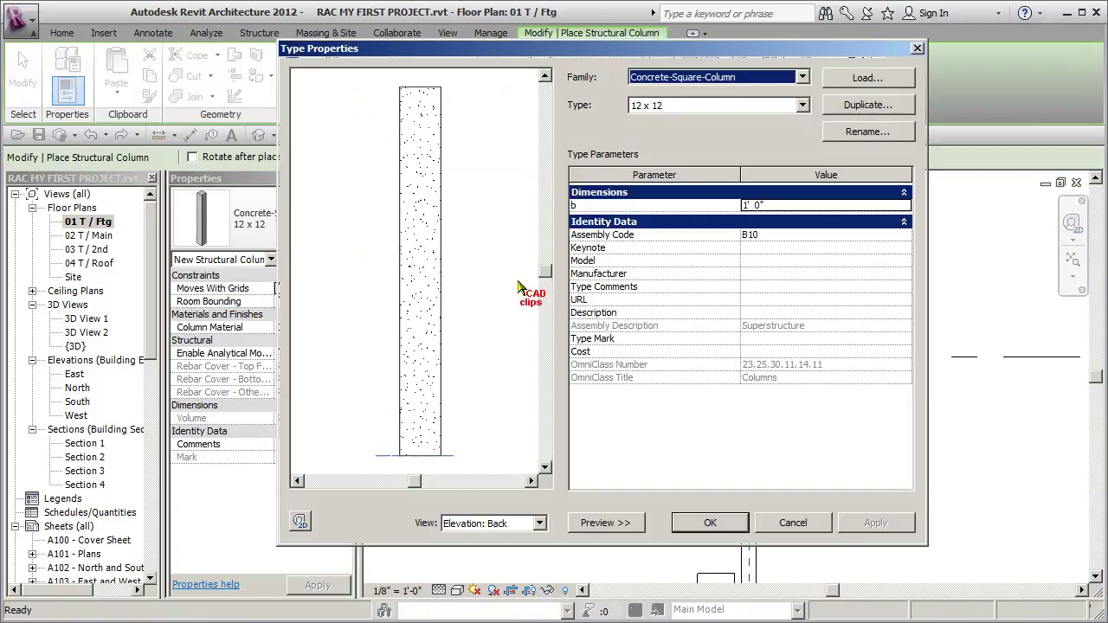
{"action": "left_click", "coordinate": [858, 105]}
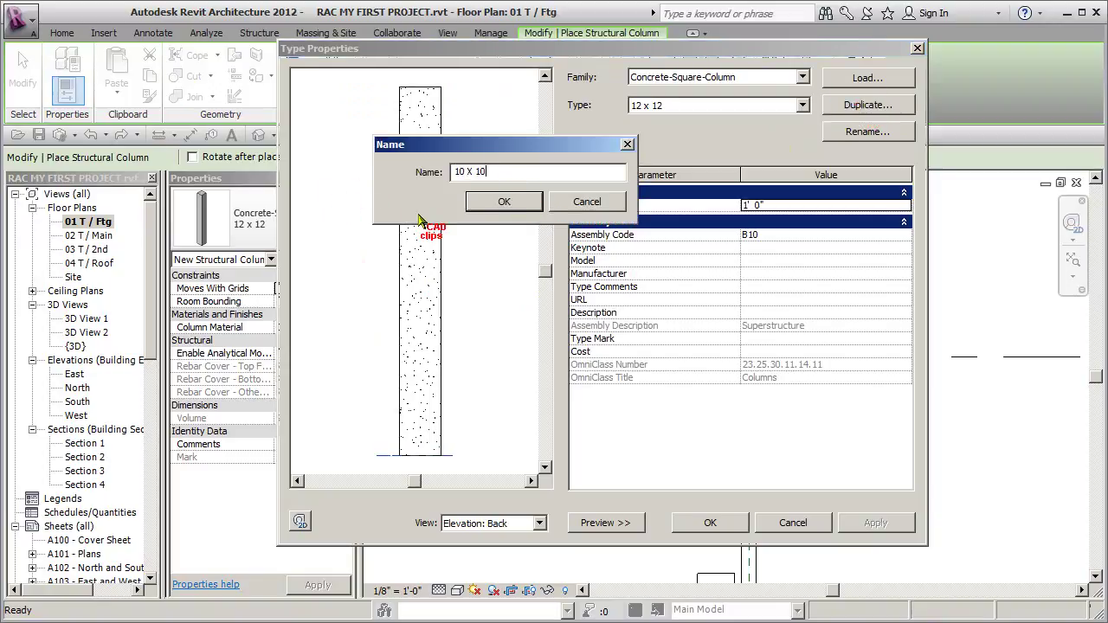
{"action": "left_click", "coordinate": [505, 202]}
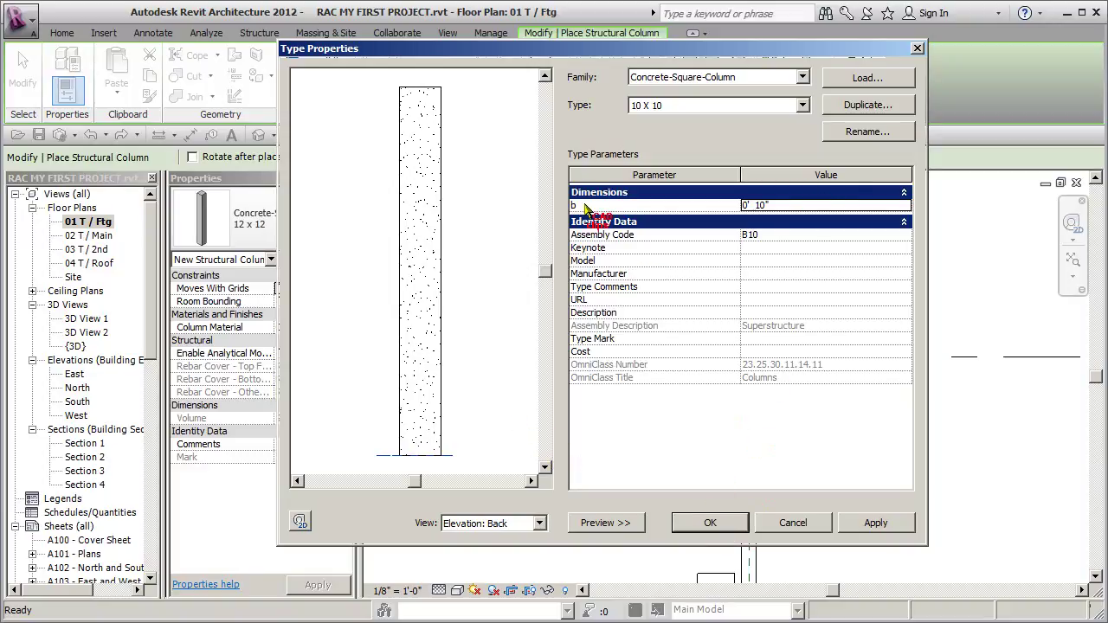
{"action": "left_click", "coordinate": [706, 523]}
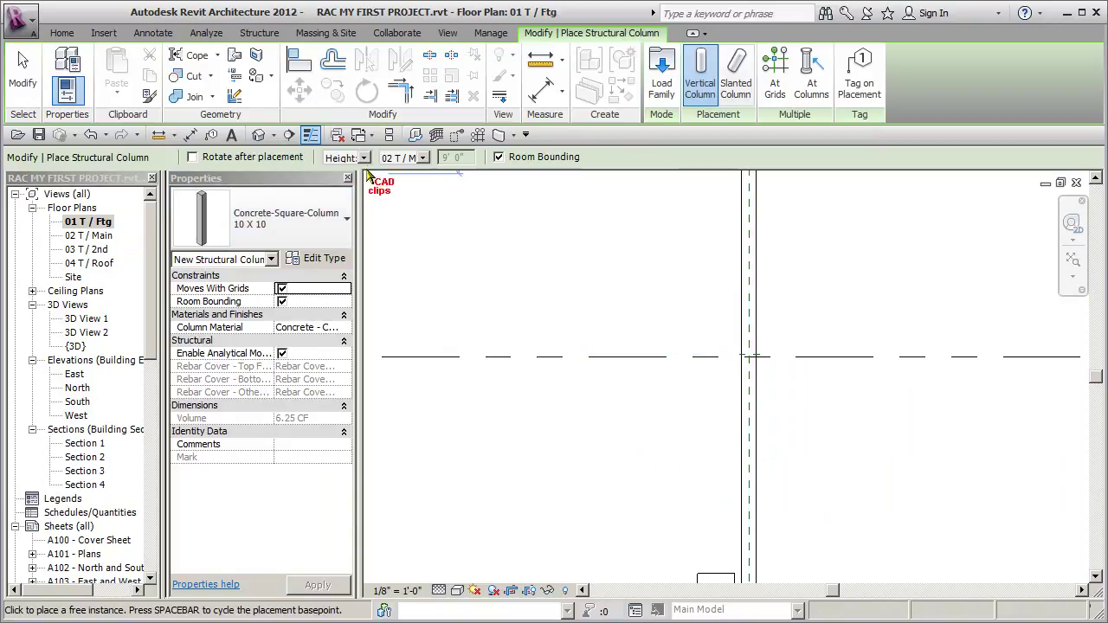
Step: Place three 10 X 10 columns up to level 02 T / Main along the long beam's centreline at the reference plane crossings
{"action": "left_click", "coordinate": [420, 158]}
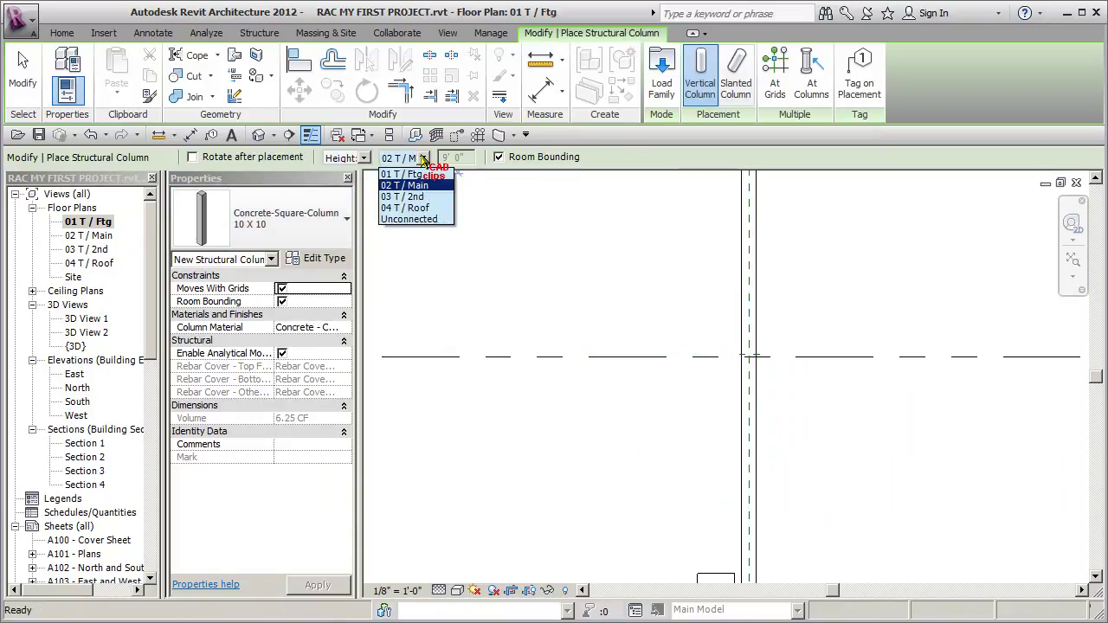
{"action": "left_click", "coordinate": [423, 160]}
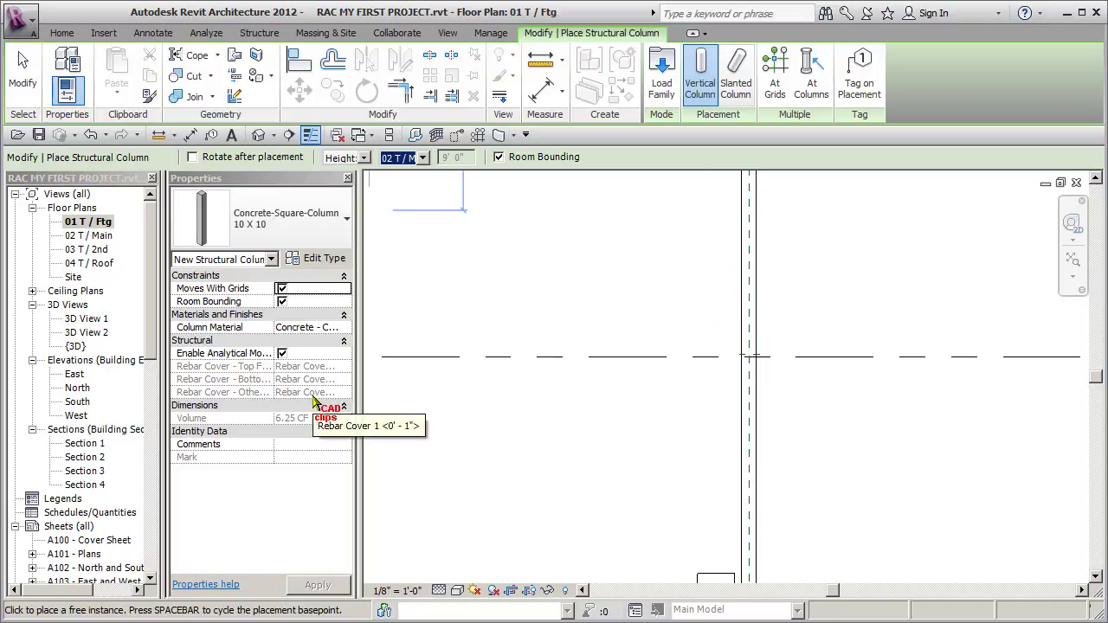
{"action": "scroll", "coordinate": [744, 366], "scroll_direction": "up", "scroll_amount": 3}
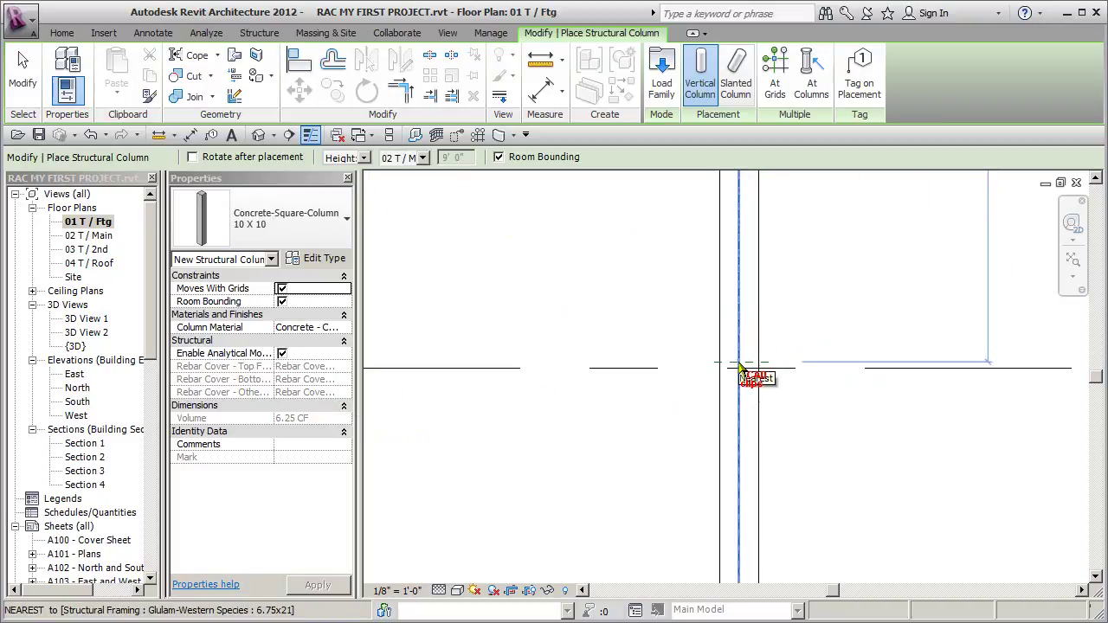
{"action": "scroll", "coordinate": [814, 389], "scroll_direction": "down", "scroll_amount": 3}
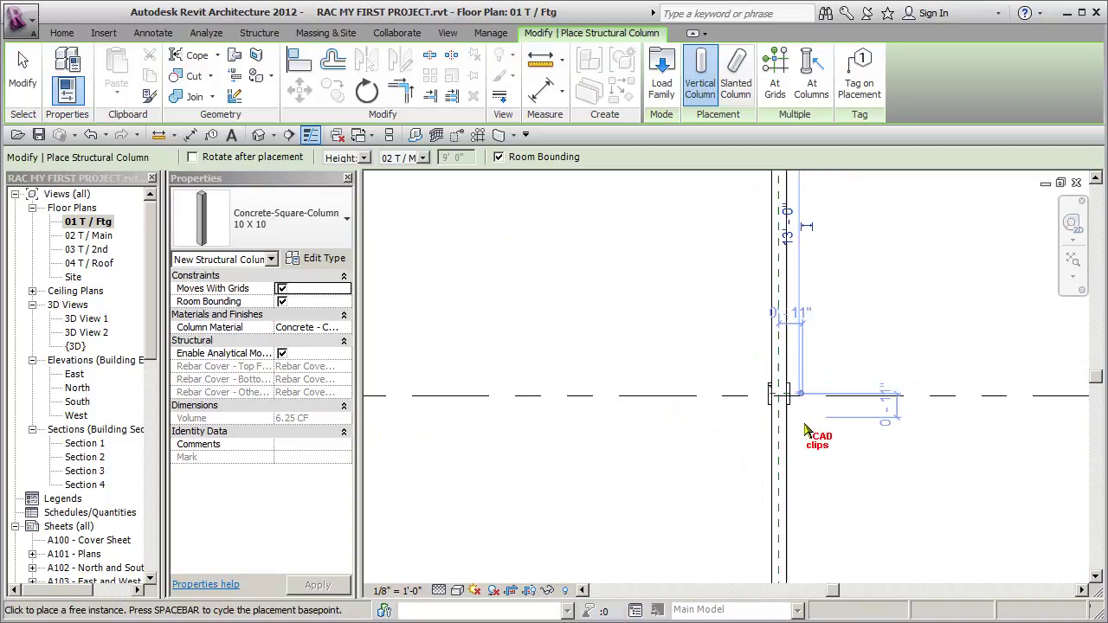
{"action": "scroll", "coordinate": [774, 346], "scroll_direction": "up", "scroll_amount": 2}
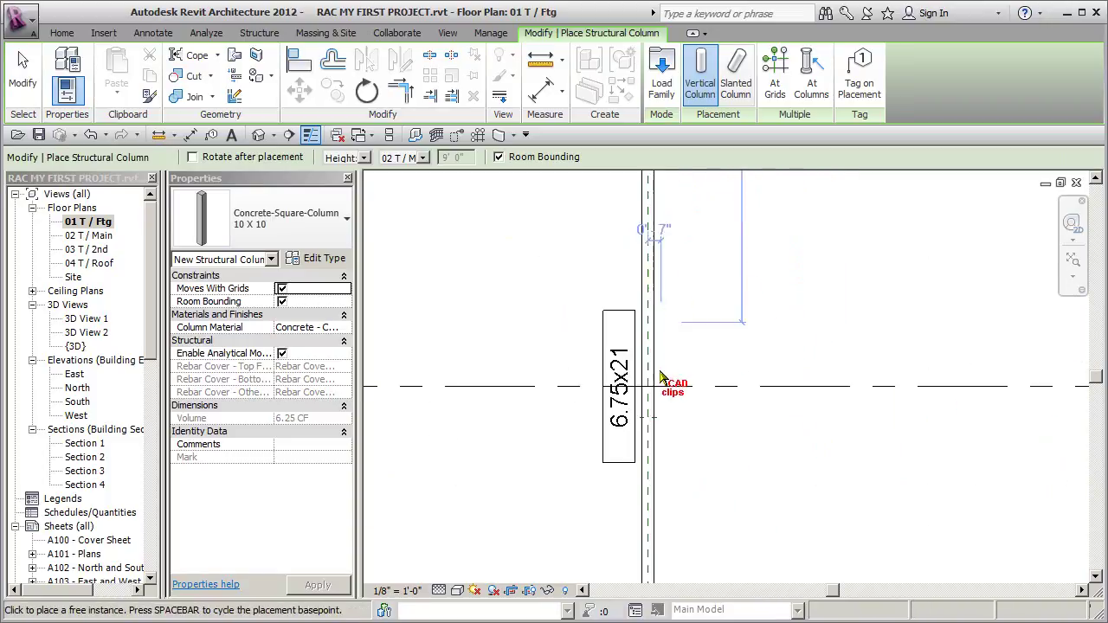
{"action": "left_click", "coordinate": [640, 428]}
{"action": "scroll", "coordinate": [732, 441], "scroll_direction": "down", "scroll_amount": 2}
{"action": "middle_click_drag", "start_coordinate": [741, 475], "coordinate": [662, 168]}
{"action": "middle_click_drag", "start_coordinate": [661, 437], "coordinate": [669, 329]}
{"action": "scroll", "coordinate": [623, 368], "scroll_direction": "up", "scroll_amount": 2}
{"action": "left_click", "coordinate": [586, 365]}
Step: Place a 10 X 10 column under the second, shorter beam where its centreline meets the horizontal reference plane
{"action": "scroll", "coordinate": [758, 368], "scroll_direction": "down", "scroll_amount": 3}
{"action": "middle_click_drag", "start_coordinate": [835, 336], "coordinate": [586, 608]}
{"action": "middle_click_drag", "start_coordinate": [841, 391], "coordinate": [709, 567]}
{"action": "scroll", "coordinate": [755, 327], "scroll_direction": "up", "scroll_amount": 4}
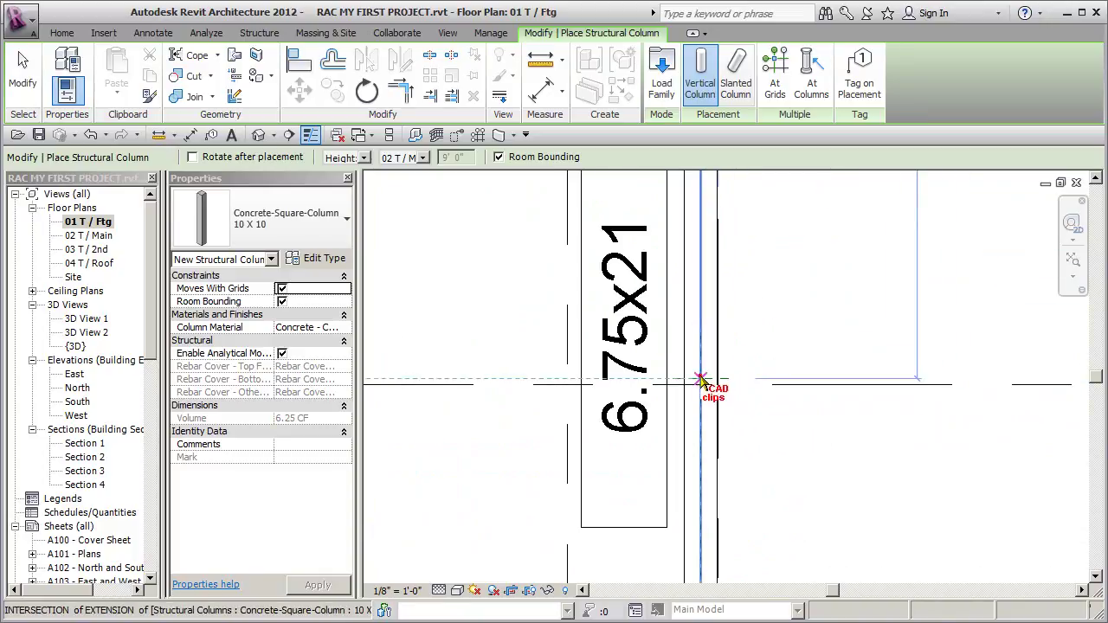
{"action": "scroll", "coordinate": [804, 384], "scroll_direction": "down", "scroll_amount": 5}
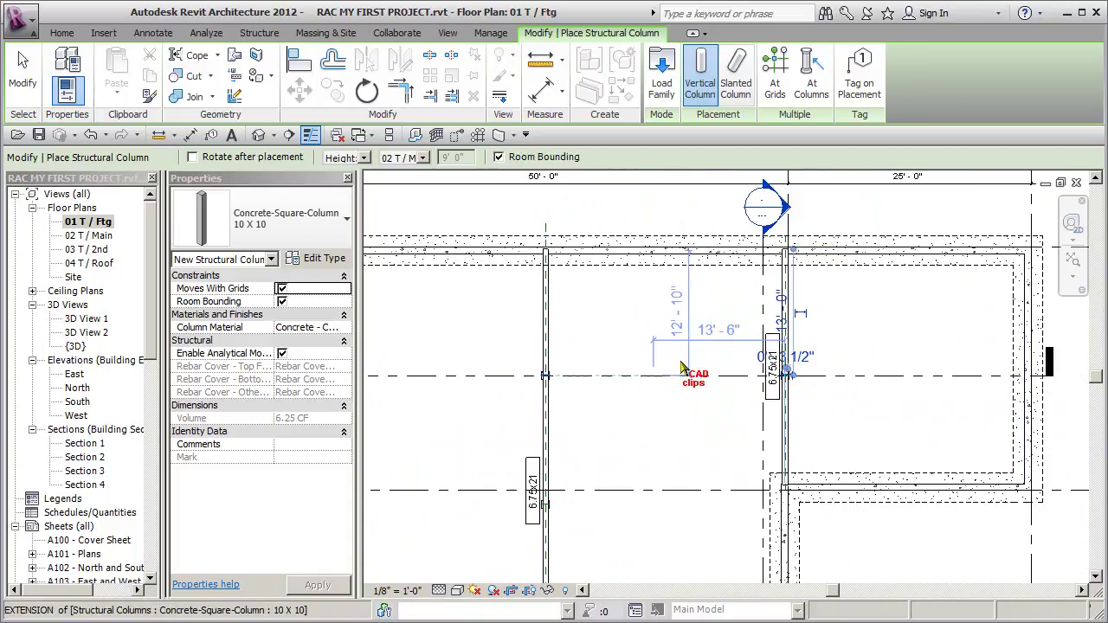
{"action": "middle_click_drag", "start_coordinate": [618, 401], "coordinate": [712, 366]}
{"action": "key", "text": "Escape"}
{"action": "key", "text": "Escape"}
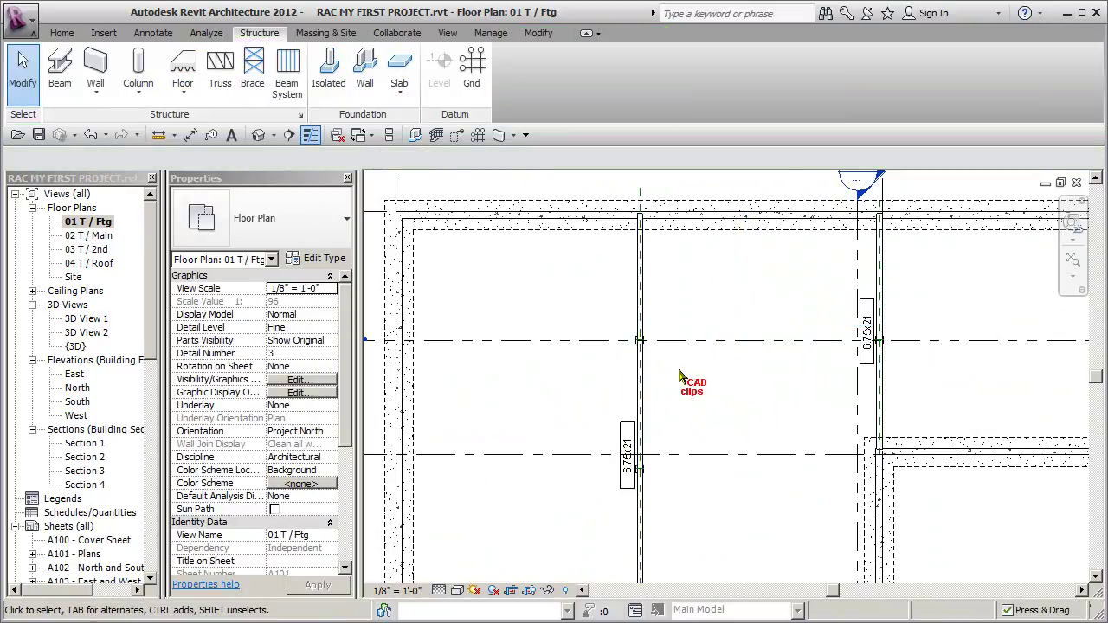
Step: In Section 4, attach the top of the concrete column under the long beam to the beam's underside
{"action": "middle_click_drag", "start_coordinate": [679, 377], "coordinate": [686, 316]}
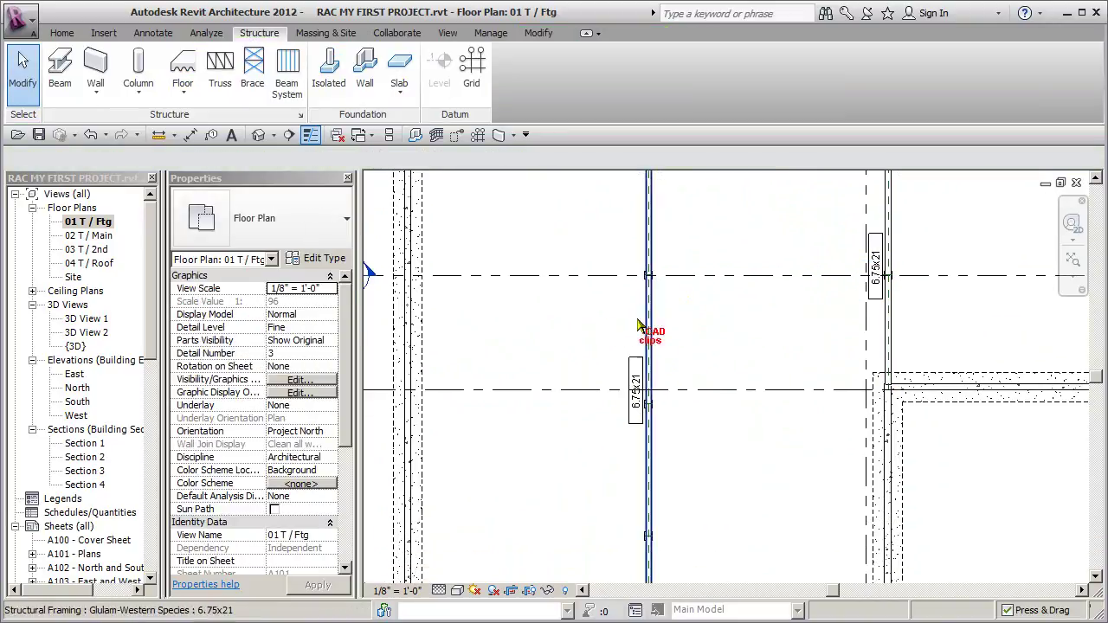
{"action": "scroll", "coordinate": [626, 358], "scroll_direction": "down", "scroll_amount": 2}
{"action": "scroll", "coordinate": [456, 316], "scroll_direction": "up", "scroll_amount": 1}
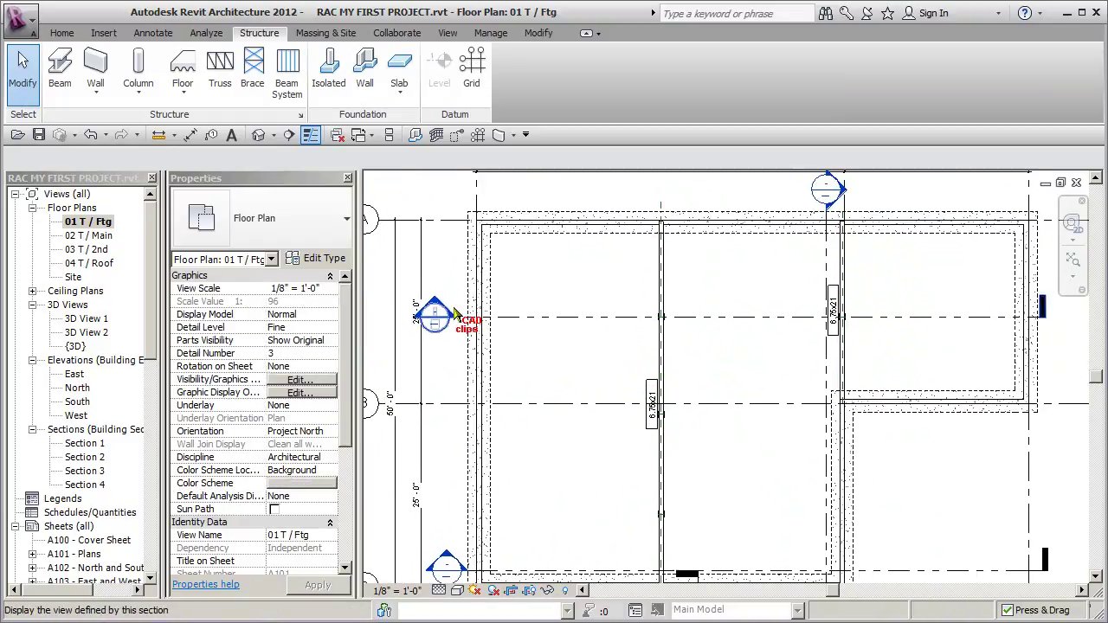
{"action": "double_click", "coordinate": [437, 315]}
{"action": "scroll", "coordinate": [650, 420], "scroll_direction": "up", "scroll_amount": 3}
{"action": "left_click", "coordinate": [659, 438]}
{"action": "middle_click_drag", "start_coordinate": [697, 427], "coordinate": [711, 445]}
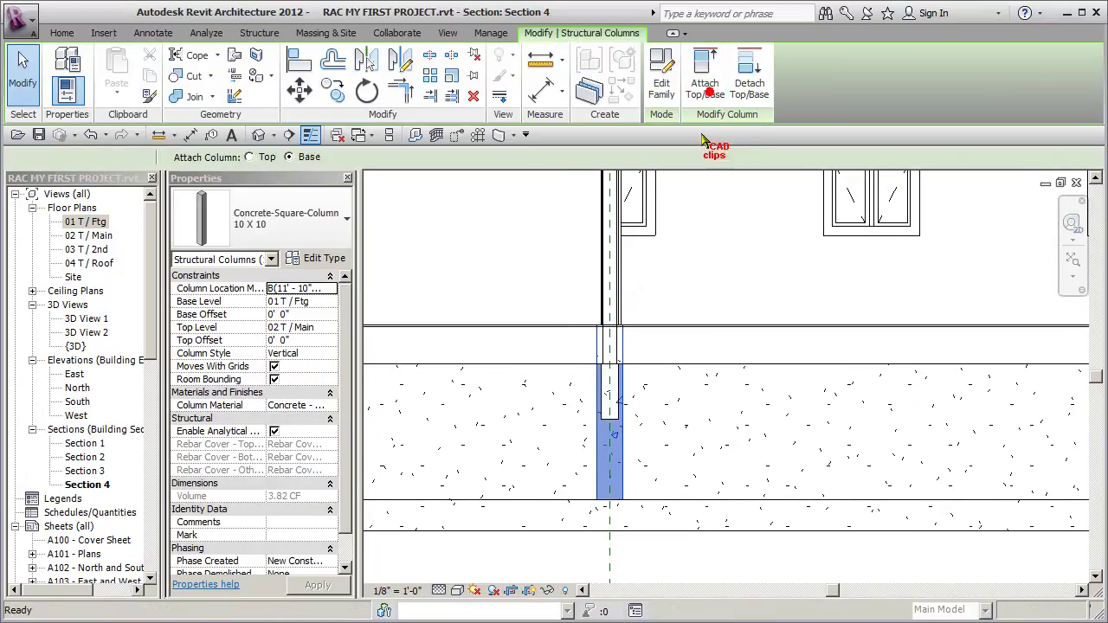
{"action": "left_click", "coordinate": [704, 85]}
{"action": "left_click", "coordinate": [250, 157]}
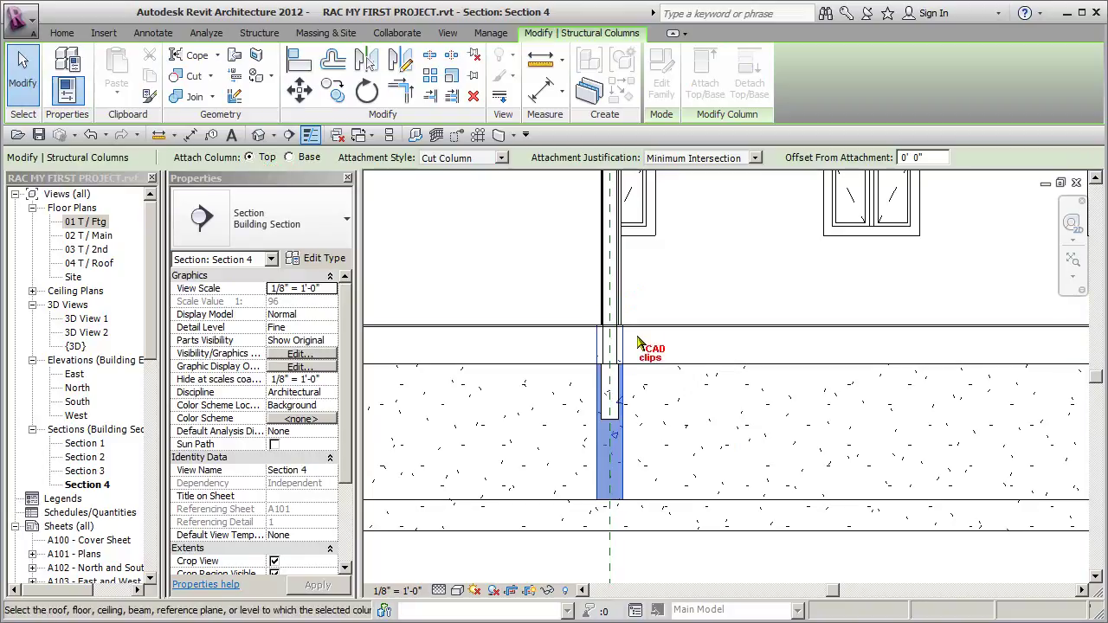
{"action": "left_click", "coordinate": [612, 419]}
{"action": "left_click", "coordinate": [698, 412]}
Step: Attach the top of the other concrete column in the section to the underside of its beam
{"action": "scroll", "coordinate": [775, 433], "scroll_direction": "down", "scroll_amount": 3}
{"action": "middle_click_drag", "start_coordinate": [775, 433], "coordinate": [680, 445]}
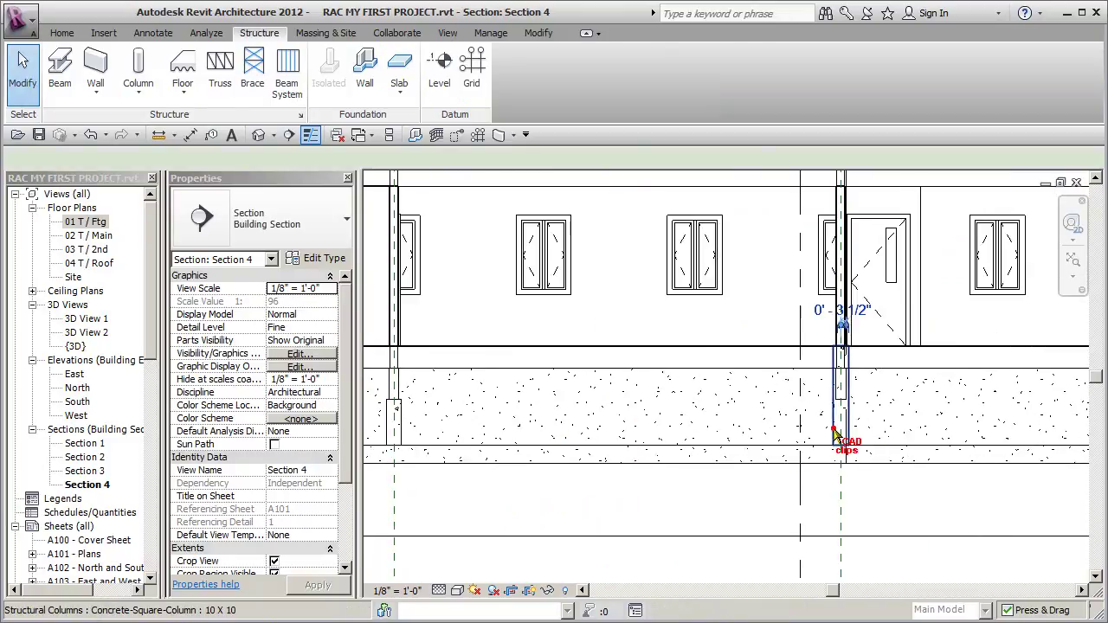
{"action": "left_click", "coordinate": [838, 437]}
{"action": "left_click", "coordinate": [705, 82]}
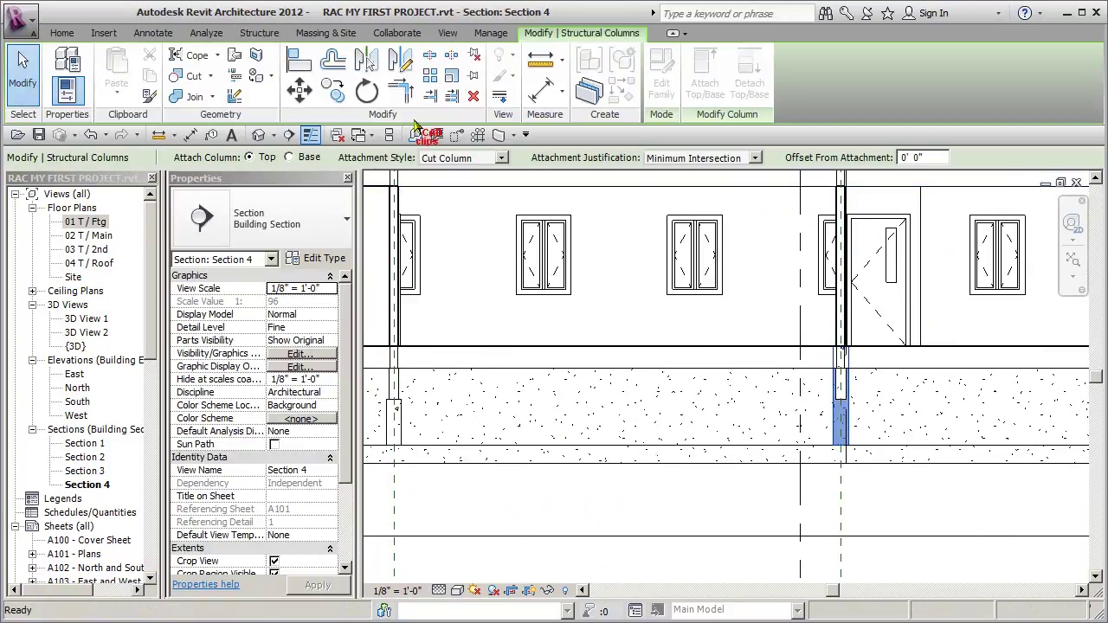
{"action": "left_click", "coordinate": [264, 158]}
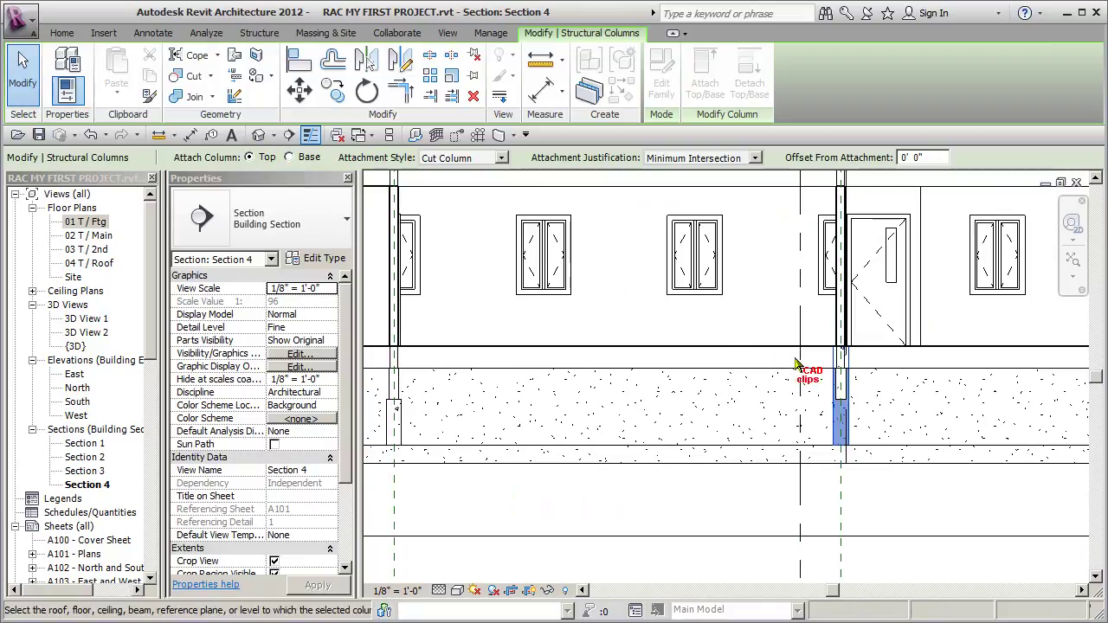
{"action": "left_click", "coordinate": [841, 407]}
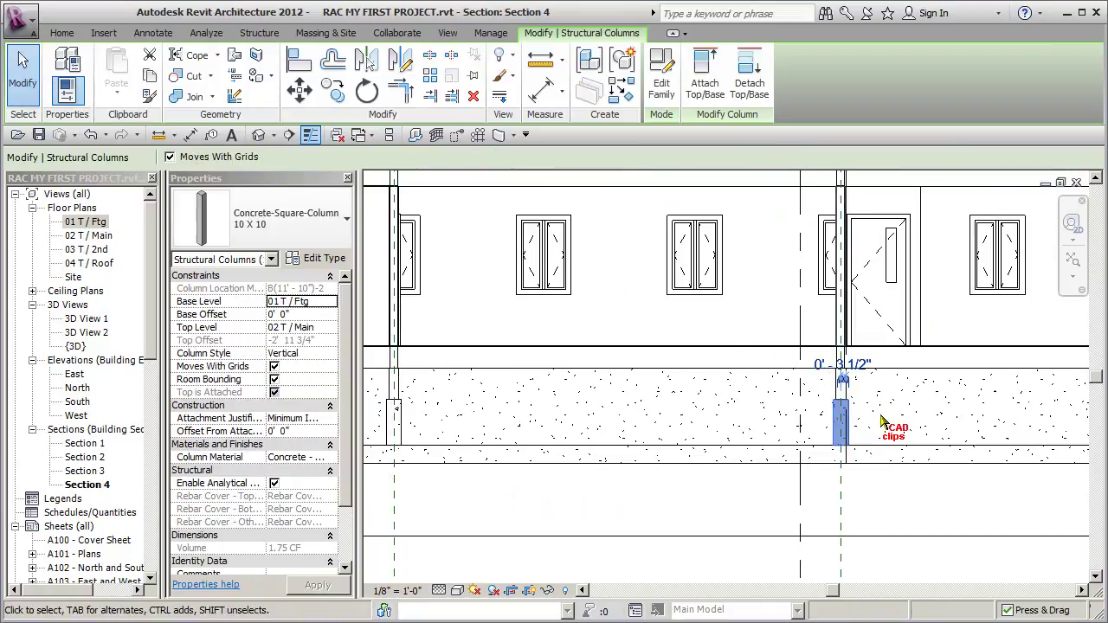
{"action": "left_click", "coordinate": [868, 420]}
Step: In the {3D} view, attach the tops of the two remaining concrete columns to the long beam and inspect the foundation from below
{"action": "scroll", "coordinate": [868, 420], "scroll_direction": "down", "scroll_amount": 3}
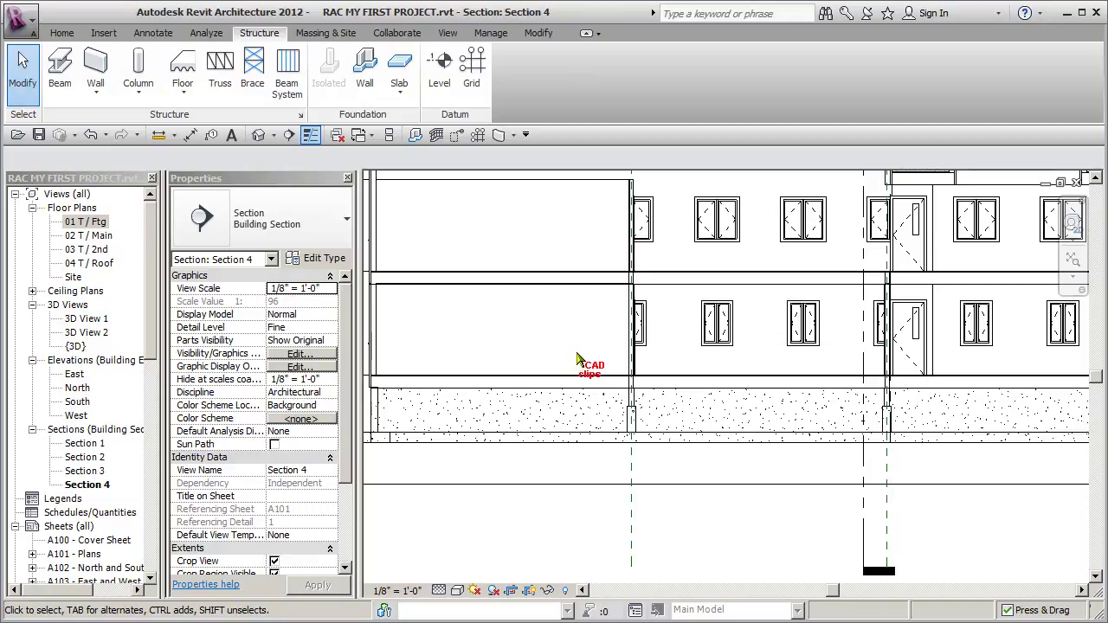
{"action": "left_click", "coordinate": [258, 135]}
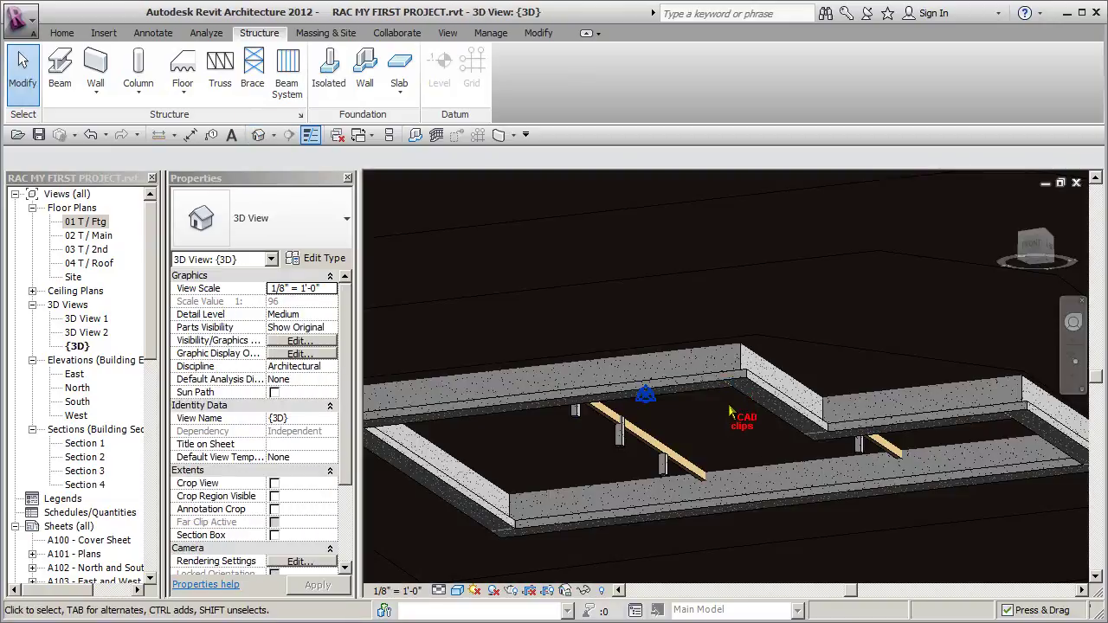
{"action": "middle_click_drag", "start_coordinate": [819, 470], "coordinate": [985, 472], "text": "shift"}
{"action": "middle_click_drag", "start_coordinate": [629, 422], "coordinate": [755, 413], "text": "shift"}
{"action": "left_click", "coordinate": [761, 390]}
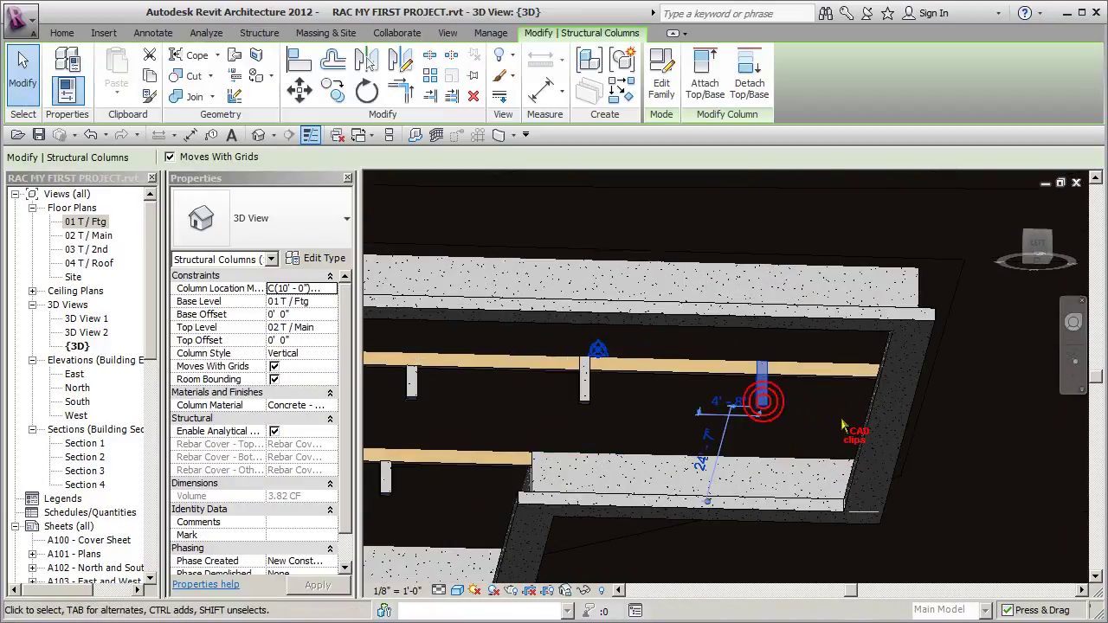
{"action": "middle_click_drag", "start_coordinate": [725, 213], "coordinate": [799, 334], "text": "shift"}
{"action": "left_click", "coordinate": [583, 382], "text": "ctrl"}
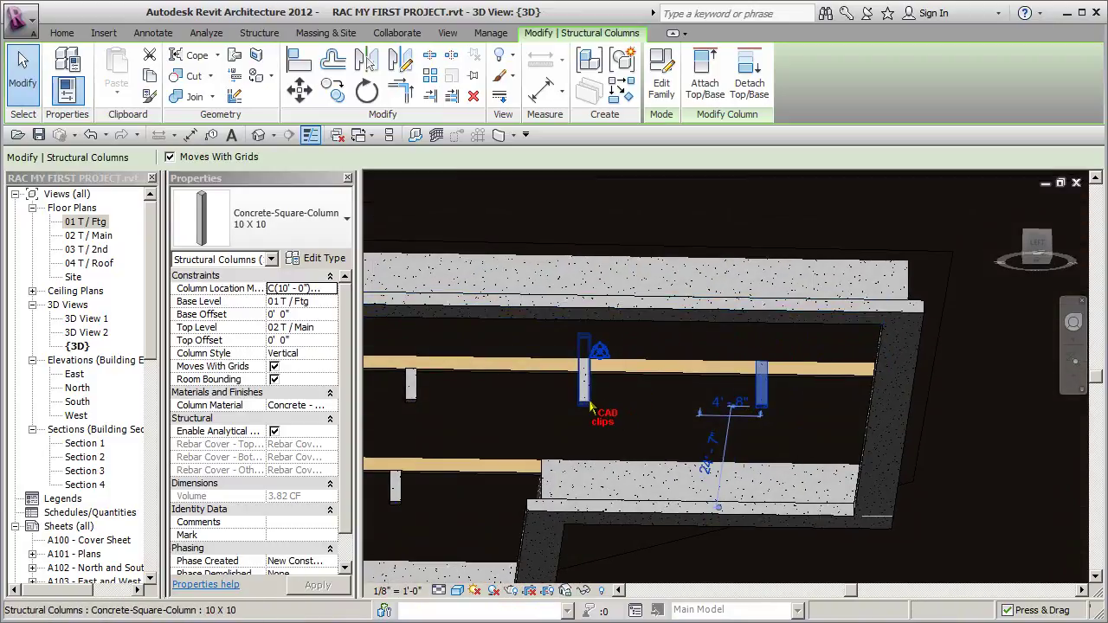
{"action": "left_click", "coordinate": [705, 87]}
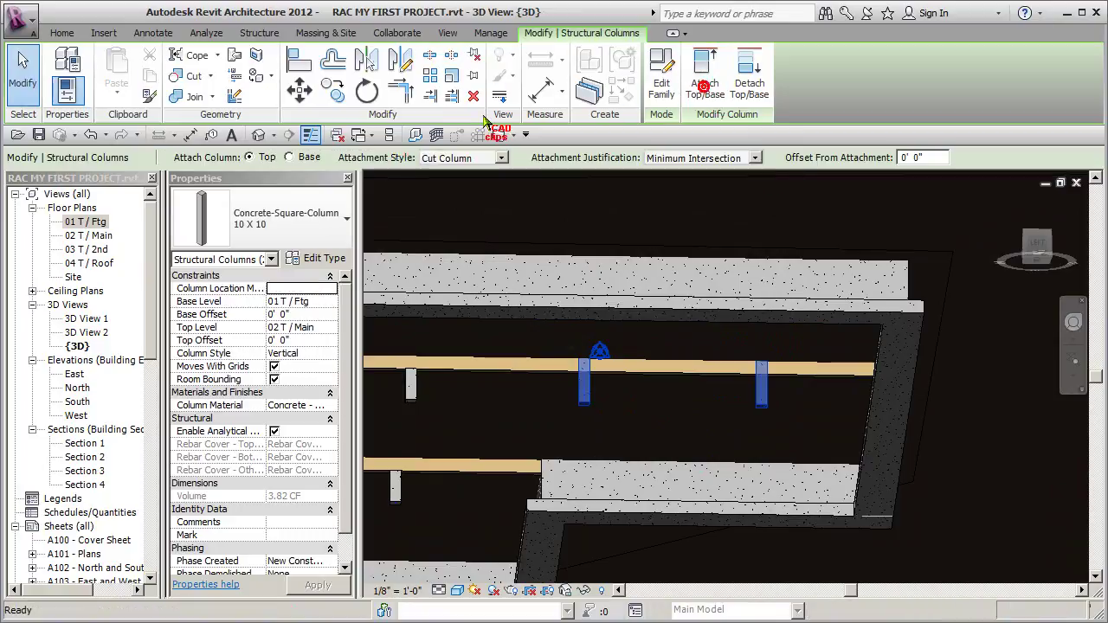
{"action": "left_click", "coordinate": [732, 419]}
{"action": "key", "text": "Escape"}
{"action": "scroll", "coordinate": [706, 417], "scroll_direction": "down", "scroll_amount": 2}
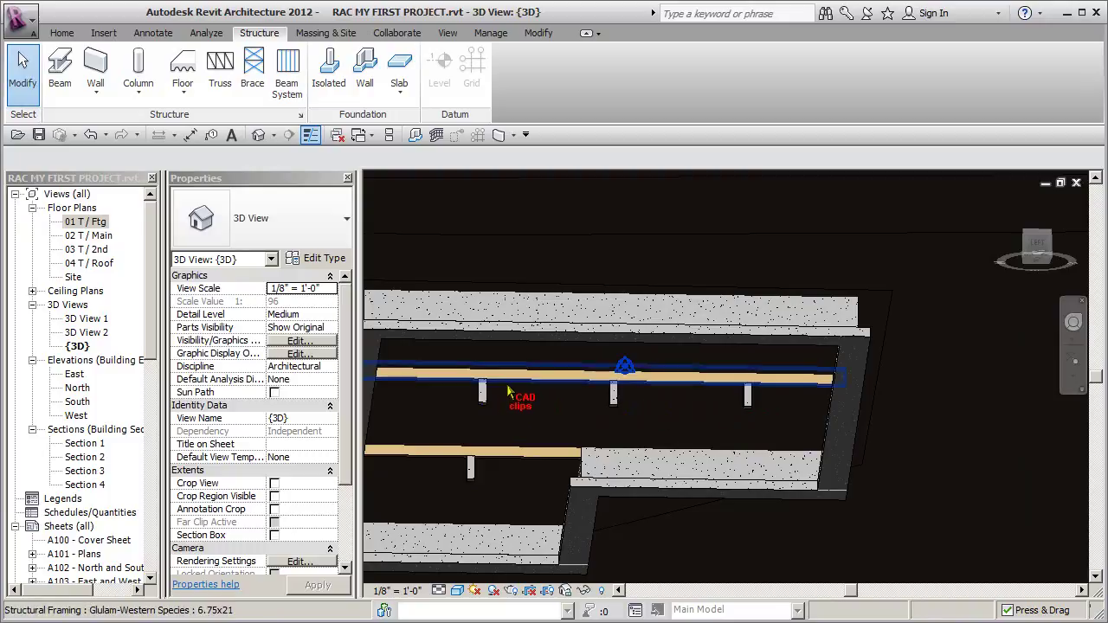
{"action": "middle_click_drag", "start_coordinate": [509, 391], "coordinate": [631, 487], "text": "shift"}
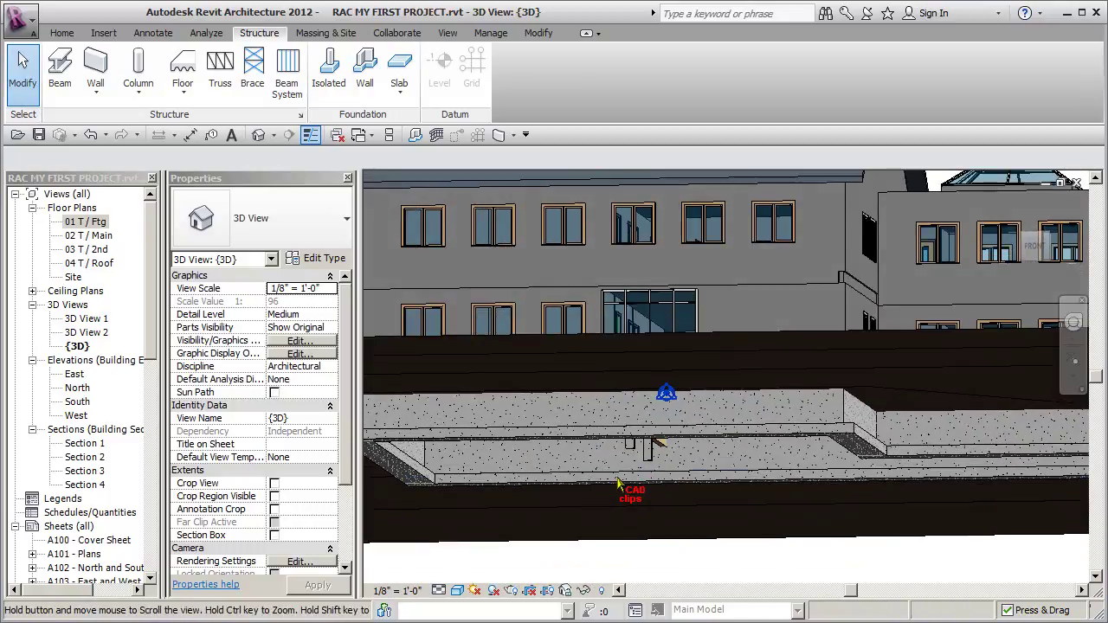
Step: Return to the 01 T / Ftg floor plan at a column under the beam and save the project
{"action": "double_click", "coordinate": [85, 222]}
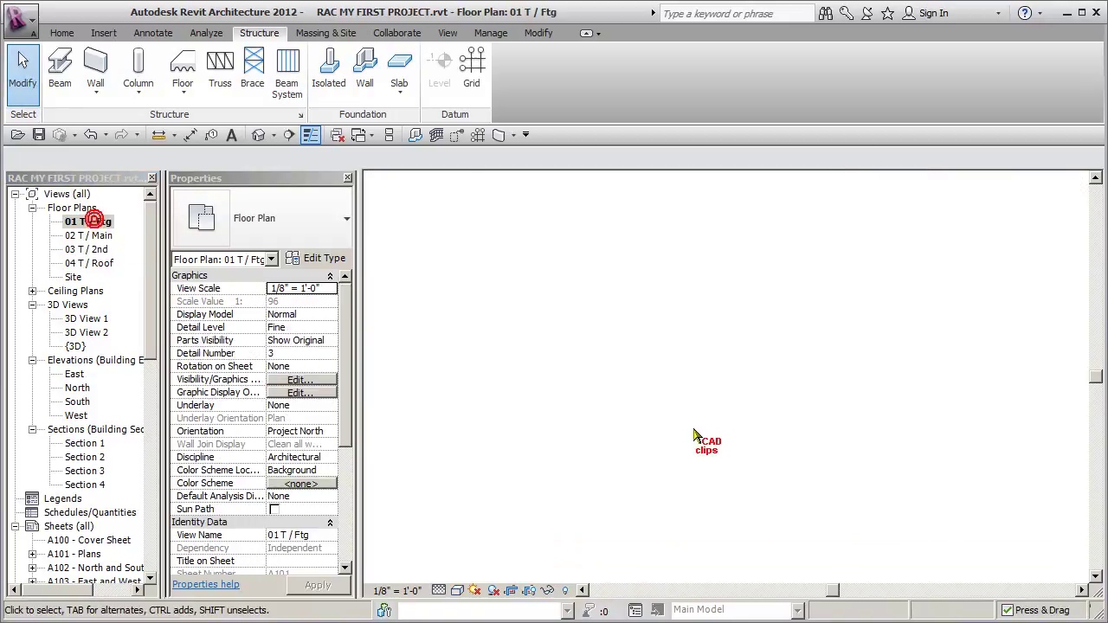
{"action": "scroll", "coordinate": [673, 317], "scroll_direction": "up", "scroll_amount": 5}
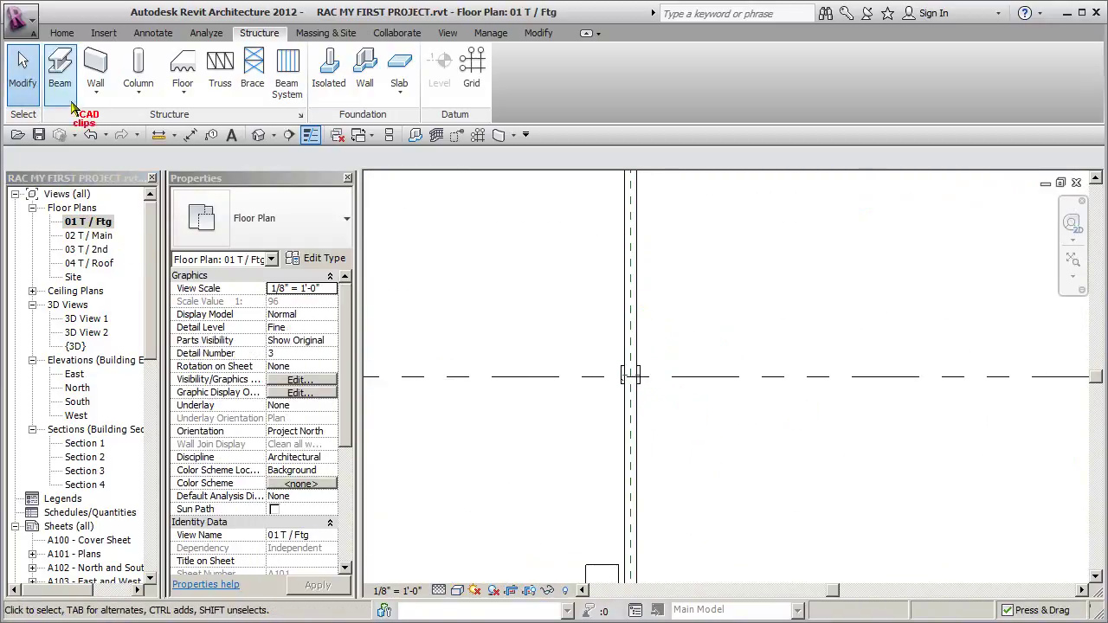
{"action": "left_click", "coordinate": [38, 135]}
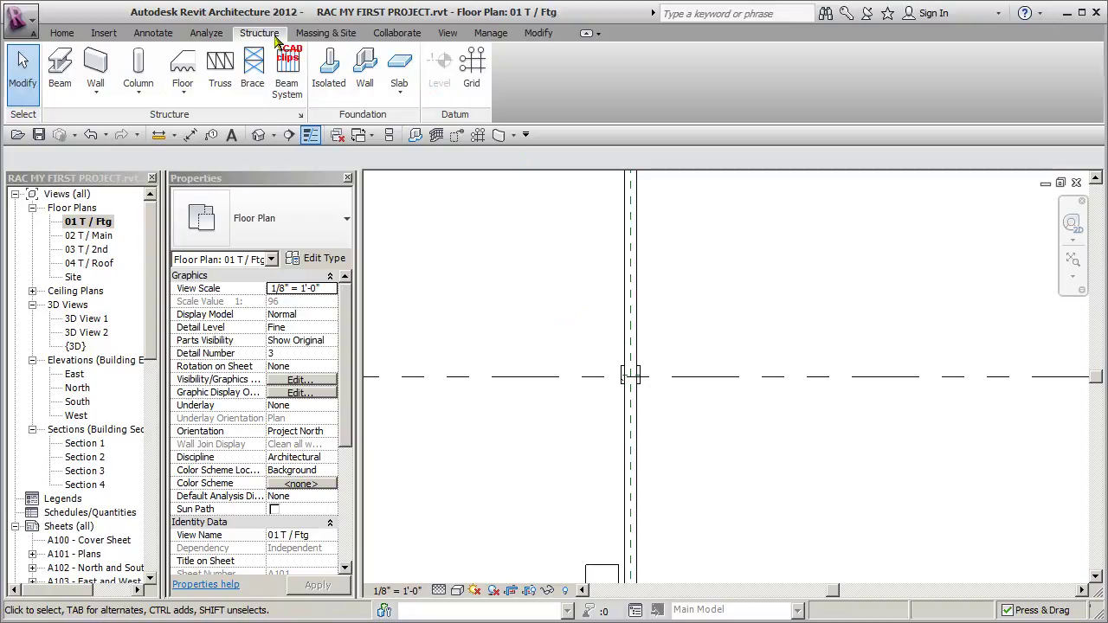
Step: Load the Footing-Rectangular.rfa family from the US Imperial Structural Foundations library as an isolated foundation, without placing a footing
{"action": "left_click", "coordinate": [326, 84]}
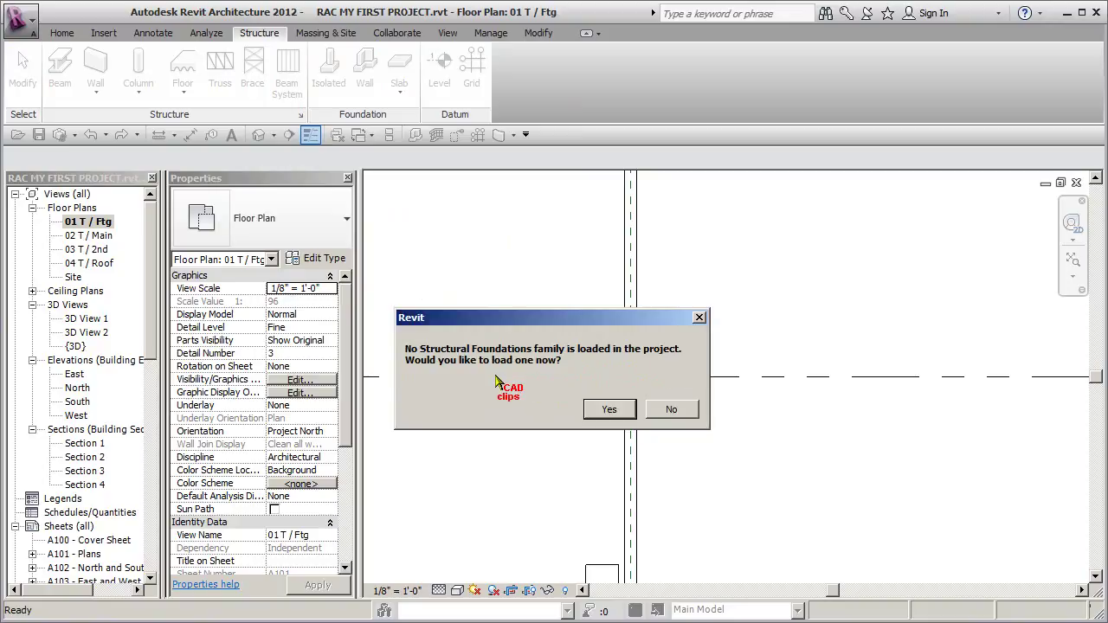
{"action": "left_click", "coordinate": [608, 412]}
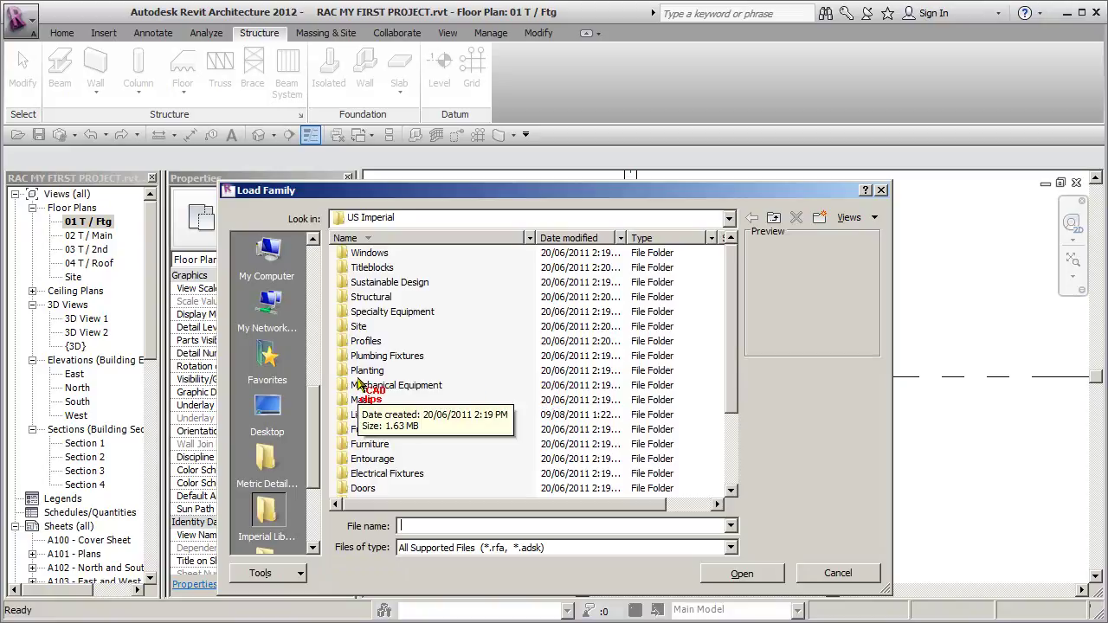
{"action": "double_click", "coordinate": [373, 297]}
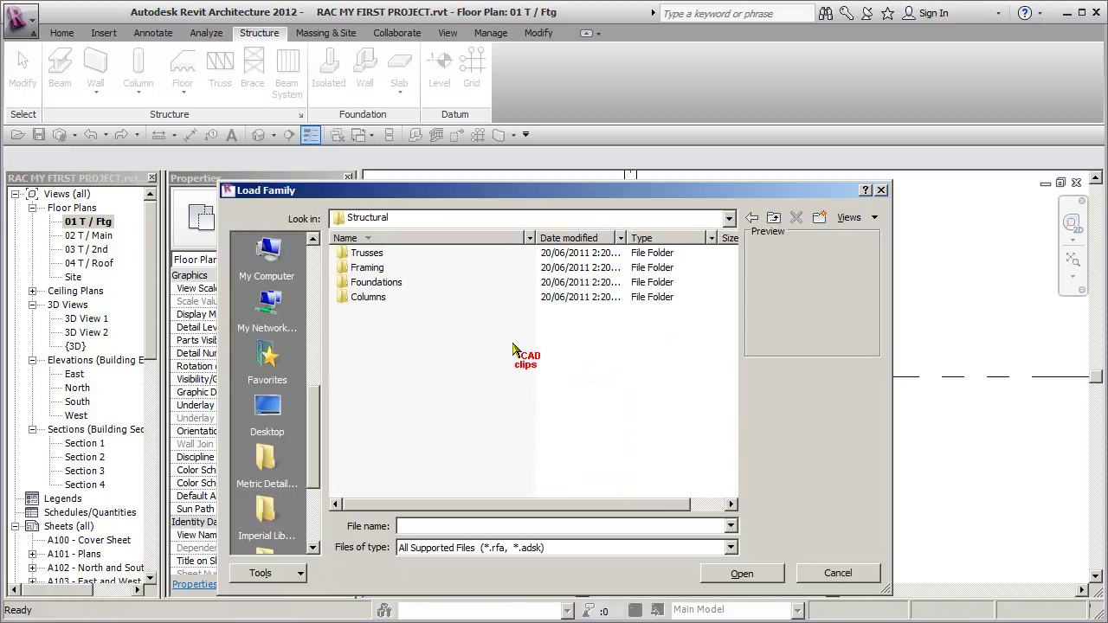
{"action": "double_click", "coordinate": [388, 283]}
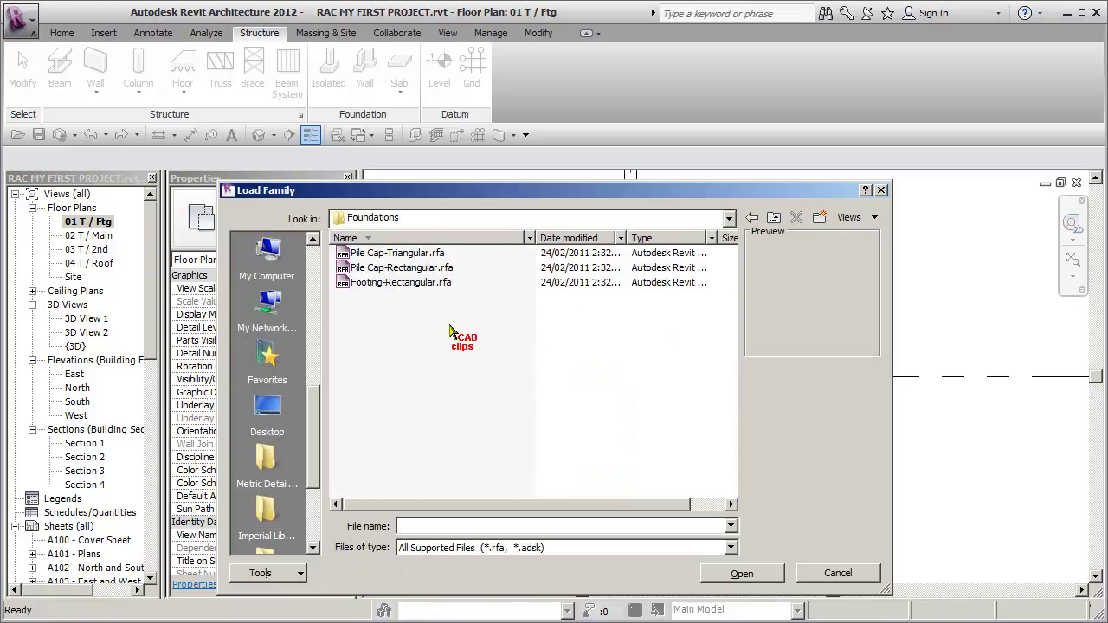
{"action": "left_click", "coordinate": [416, 253]}
{"action": "left_click", "coordinate": [426, 269]}
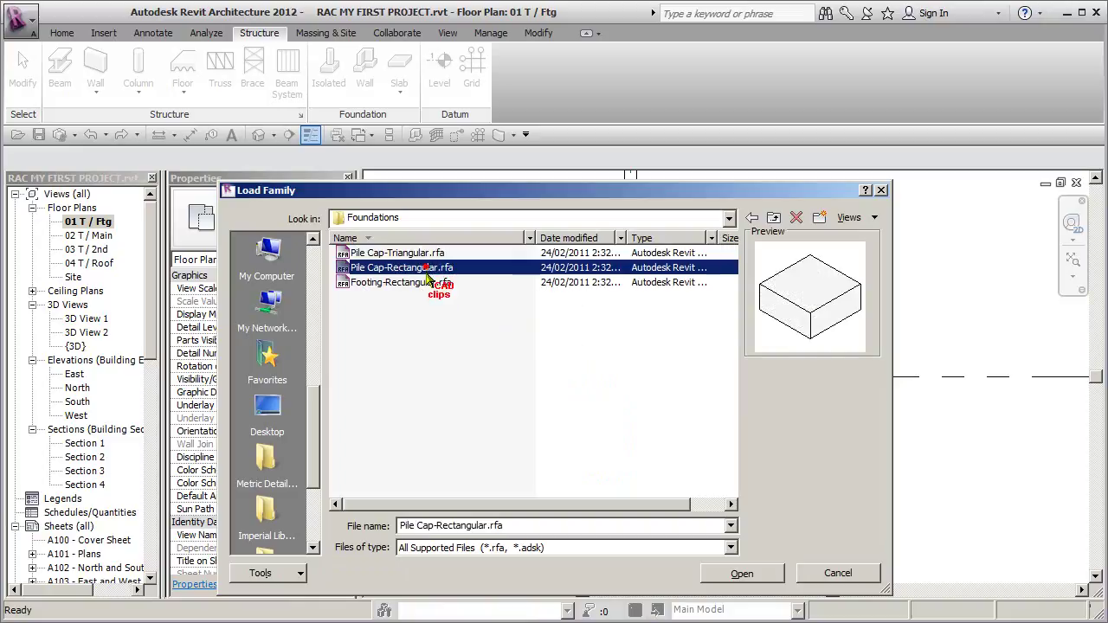
{"action": "left_click", "coordinate": [424, 283]}
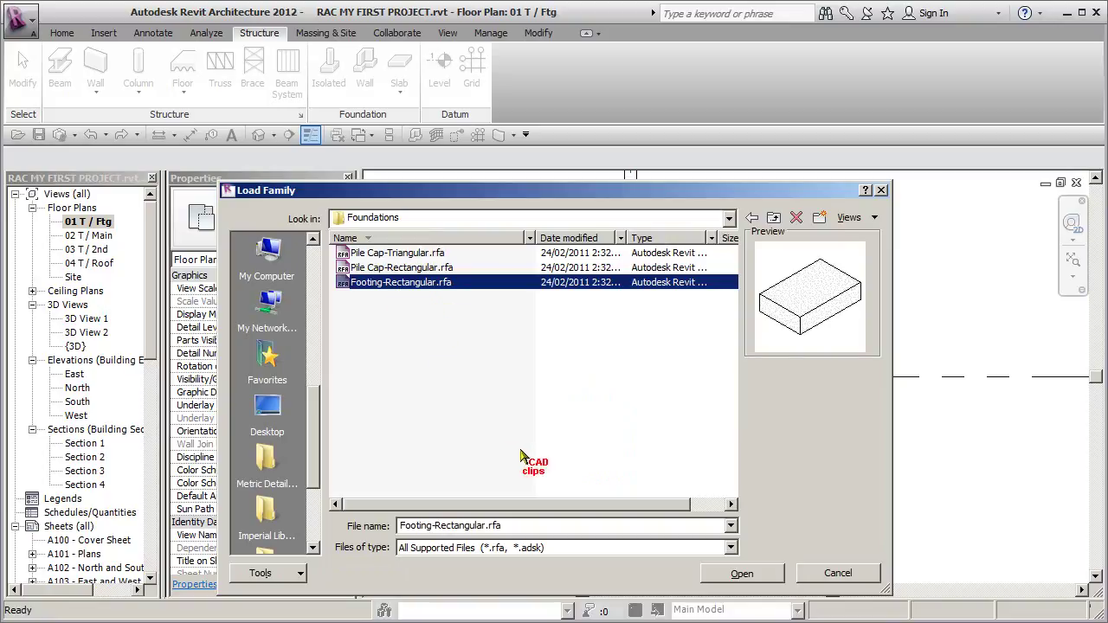
{"action": "left_click", "coordinate": [513, 529]}
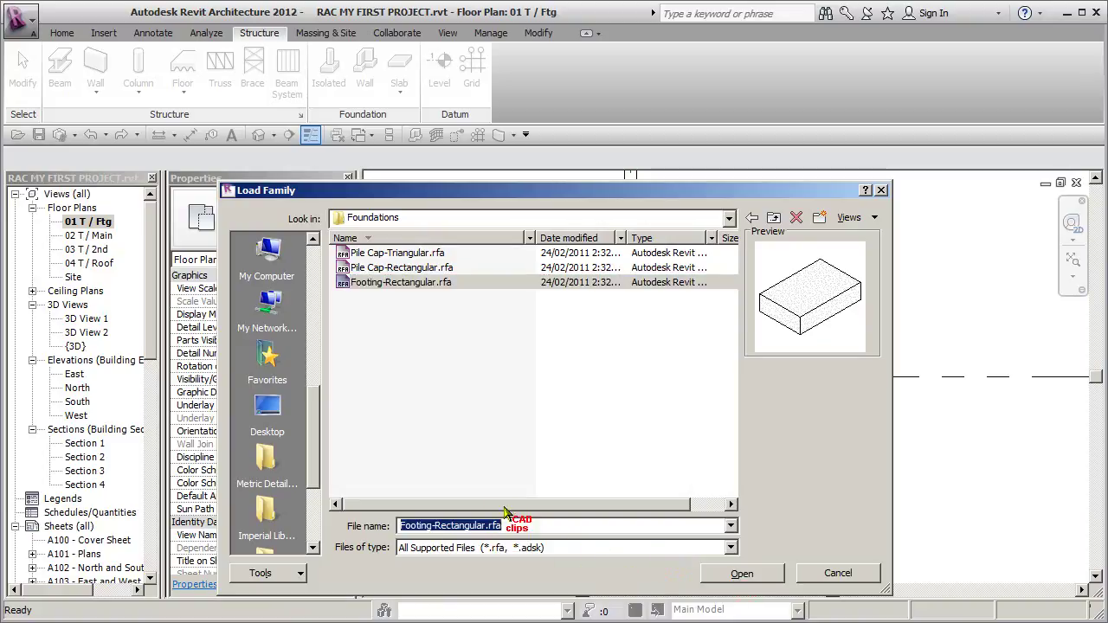
{"action": "left_click", "coordinate": [728, 218]}
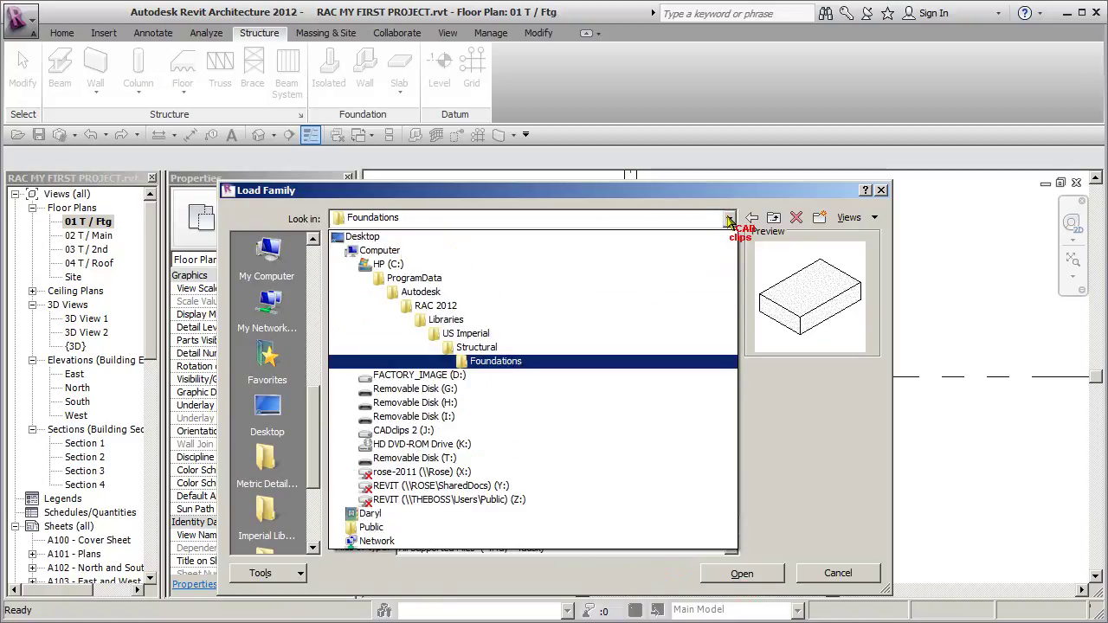
{"action": "left_click", "coordinate": [728, 220]}
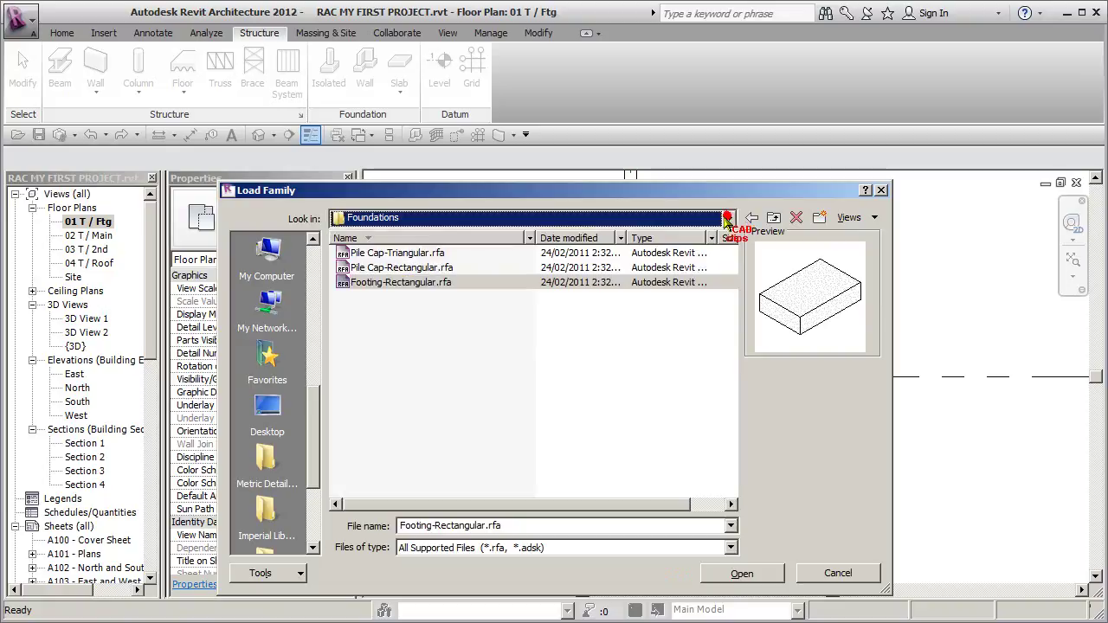
{"action": "left_click", "coordinate": [439, 283]}
{"action": "left_click", "coordinate": [743, 573]}
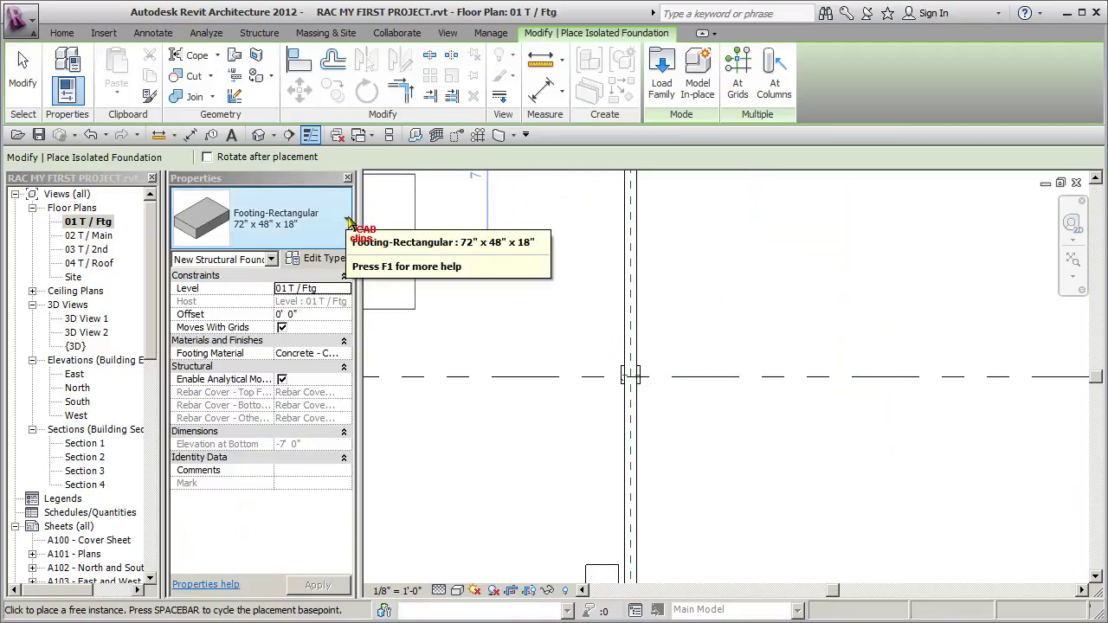
{"action": "key", "text": "Escape"}
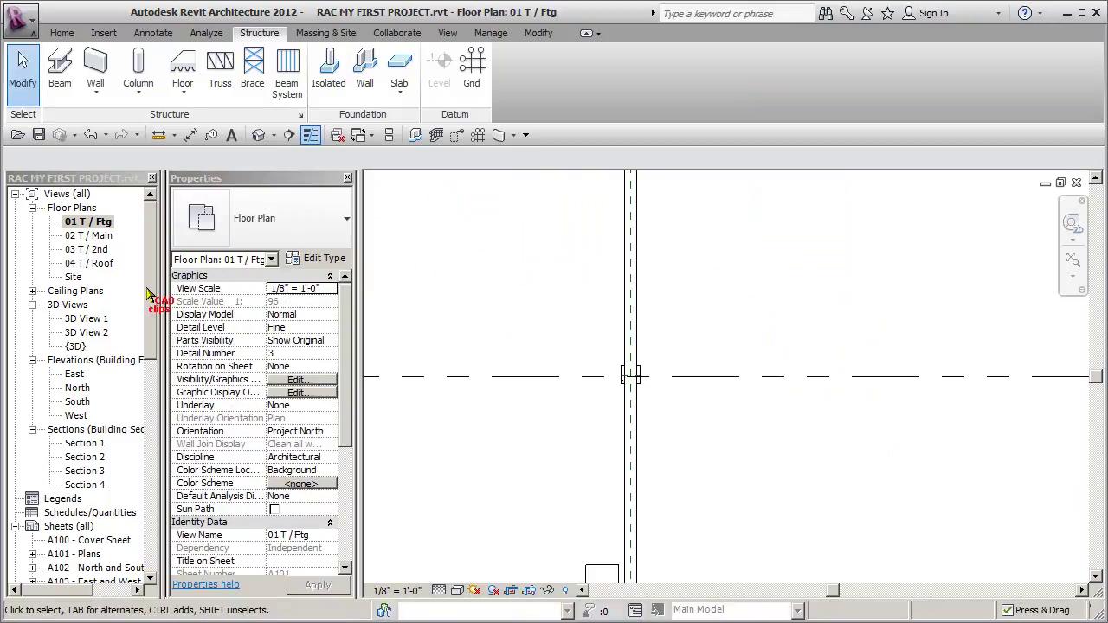
Step: Duplicate the 72" x 48" x 18" type of the Footing-Rectangular family as 48" X 48" X 10"
{"action": "left_click_drag", "start_coordinate": [150, 298], "coordinate": [146, 506]}
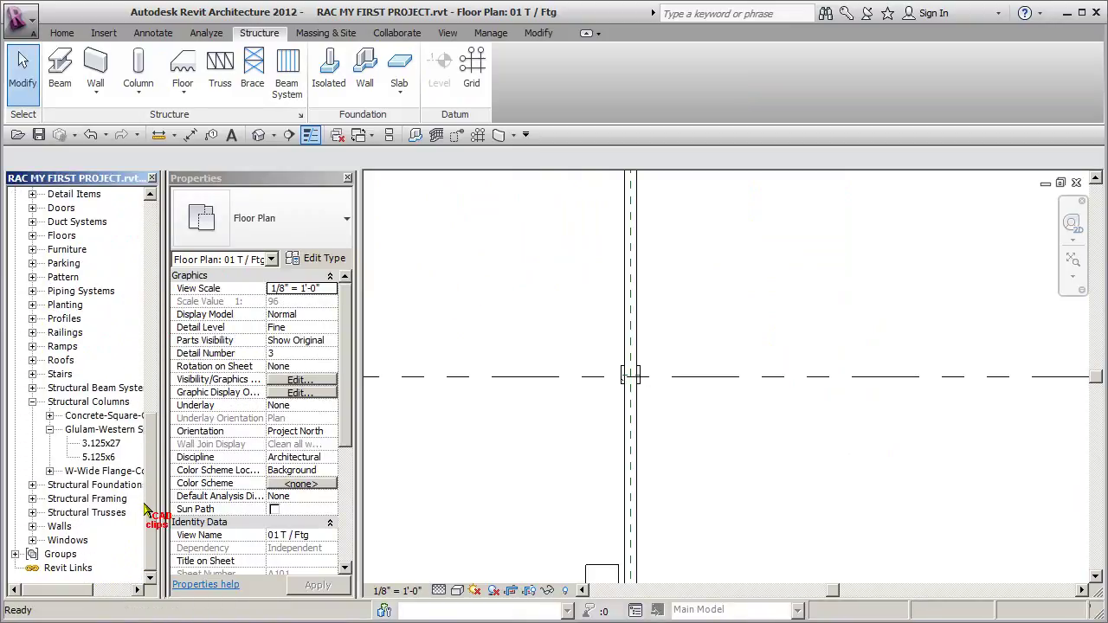
{"action": "left_click", "coordinate": [32, 484]}
{"action": "left_click_drag", "start_coordinate": [168, 492], "coordinate": [198, 494]}
{"action": "left_click", "coordinate": [49, 498]}
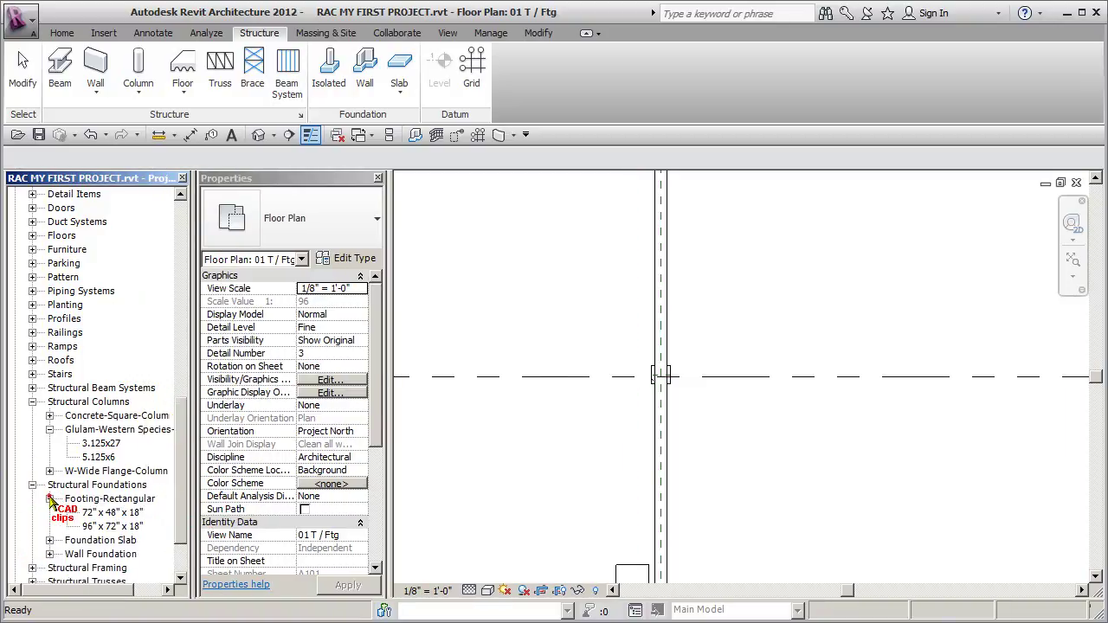
{"action": "left_click", "coordinate": [135, 526]}
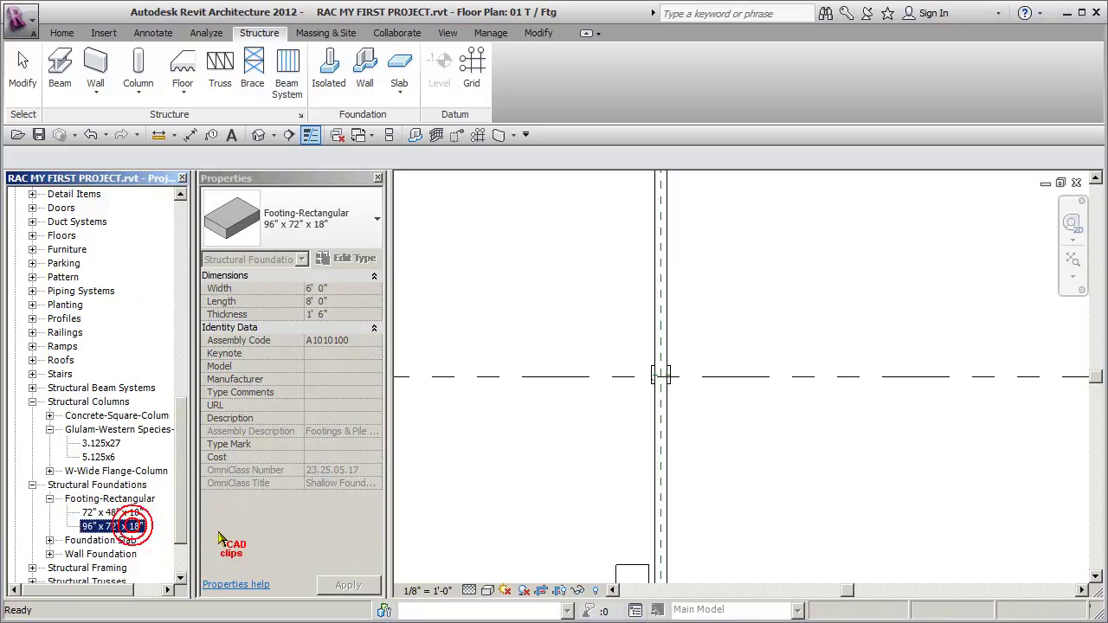
{"action": "left_click", "coordinate": [125, 513]}
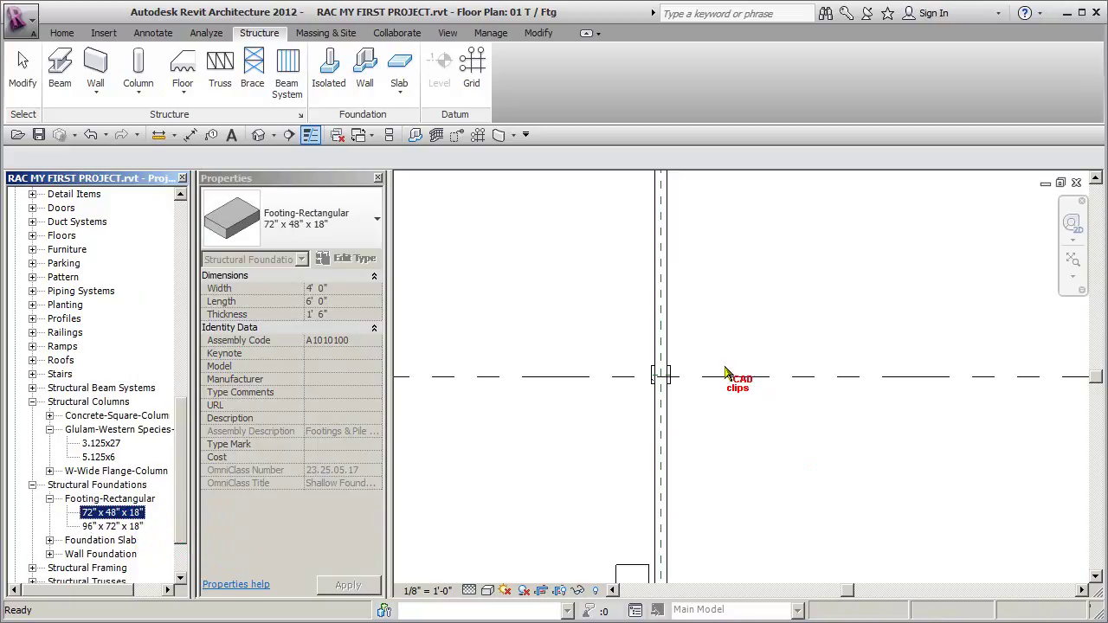
{"action": "double_click", "coordinate": [131, 513]}
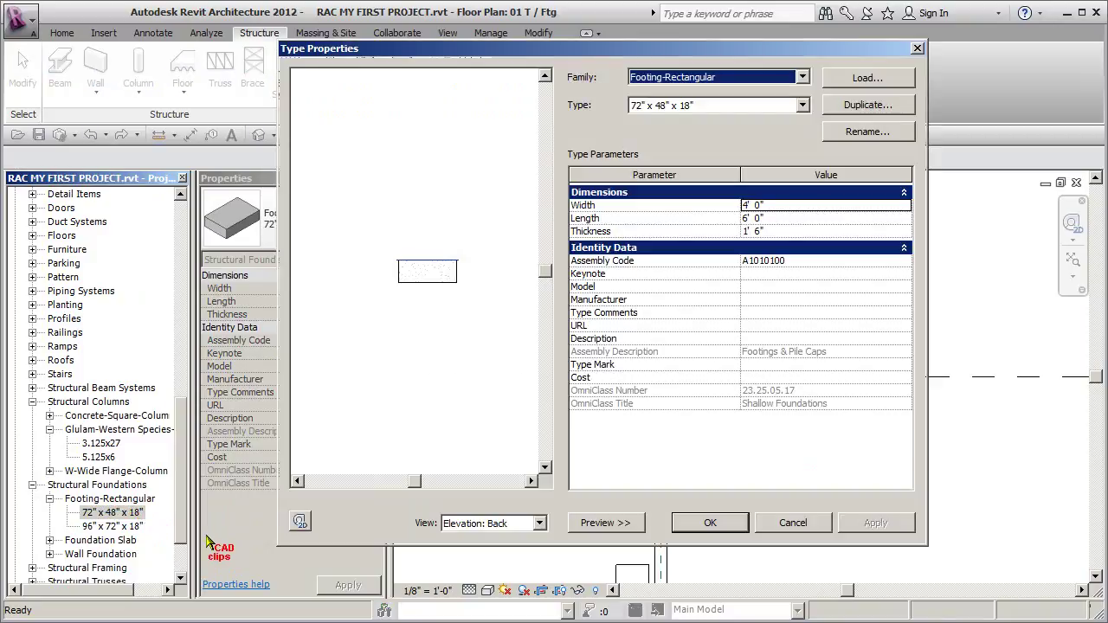
{"action": "left_click", "coordinate": [866, 106]}
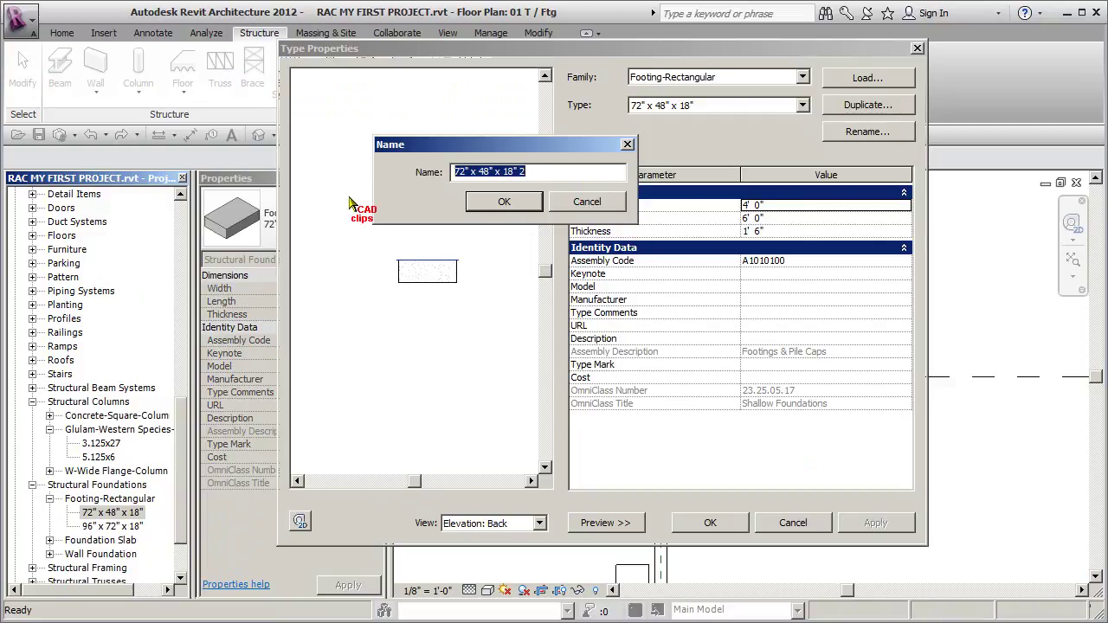
{"action": "type", "text": "48"}
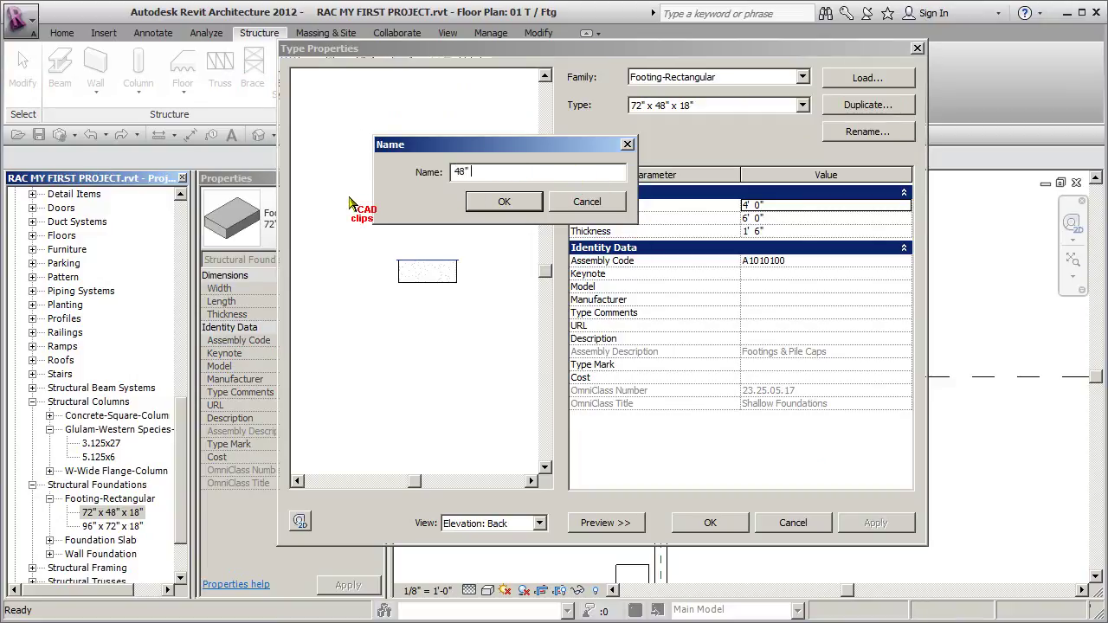
{"action": "type", "text": "\" X 48\" X 10"}
{"action": "left_click", "coordinate": [502, 202]}
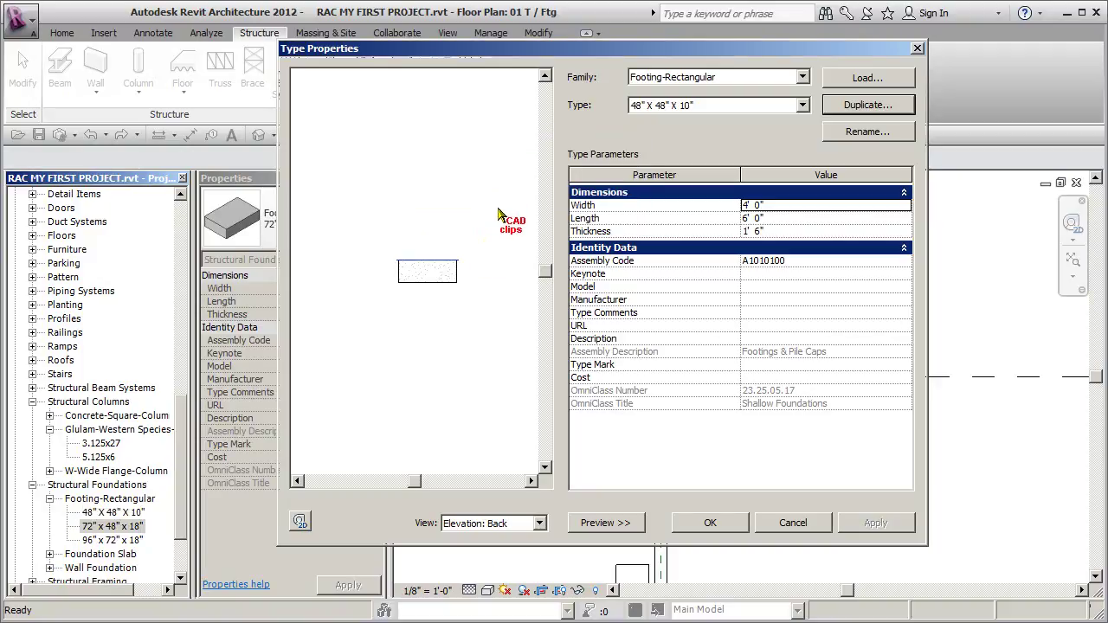
Step: Set the new 48" X 48" X 10" footing type's length to 4' 0" and thickness to 10", keeping the 4' 0" width
{"action": "left_click", "coordinate": [790, 206]}
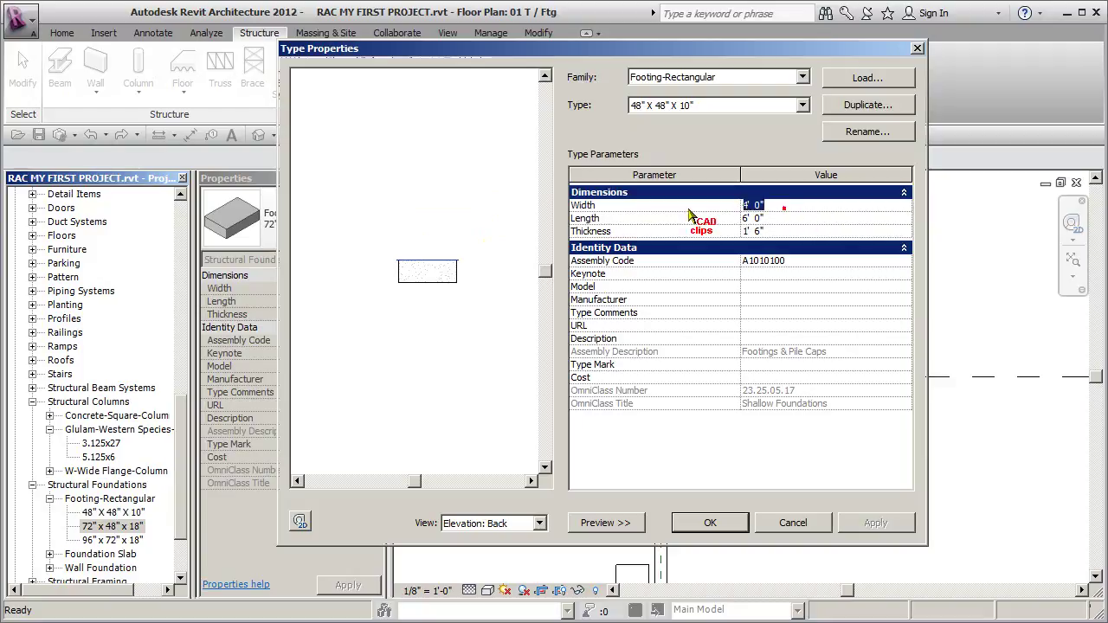
{"action": "left_click", "coordinate": [796, 219]}
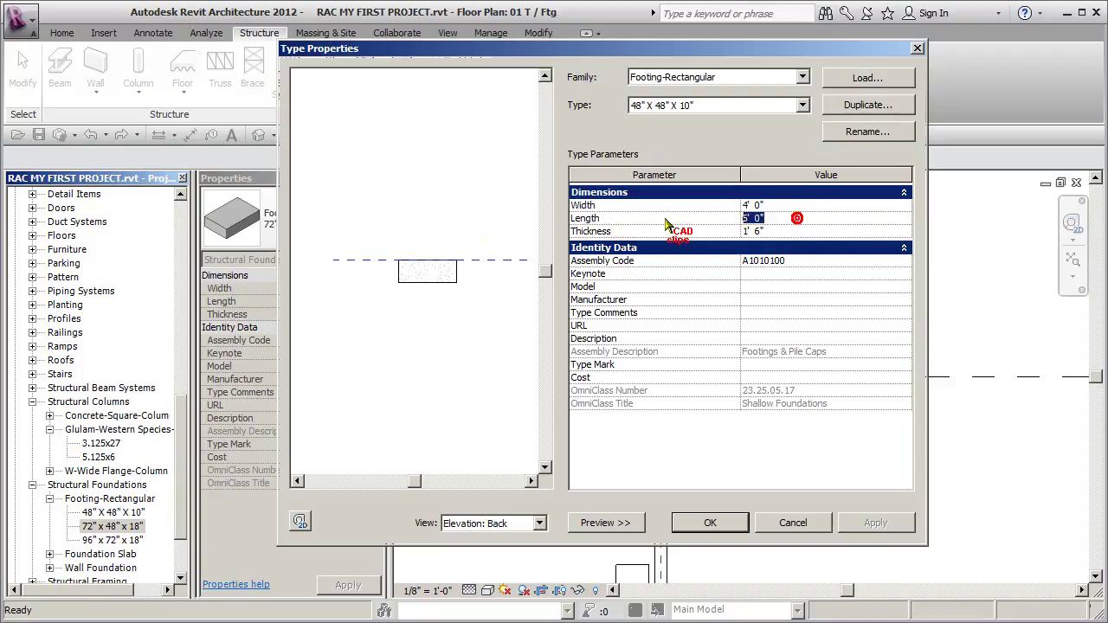
{"action": "type", "text": "4"}
{"action": "left_click", "coordinate": [822, 232]}
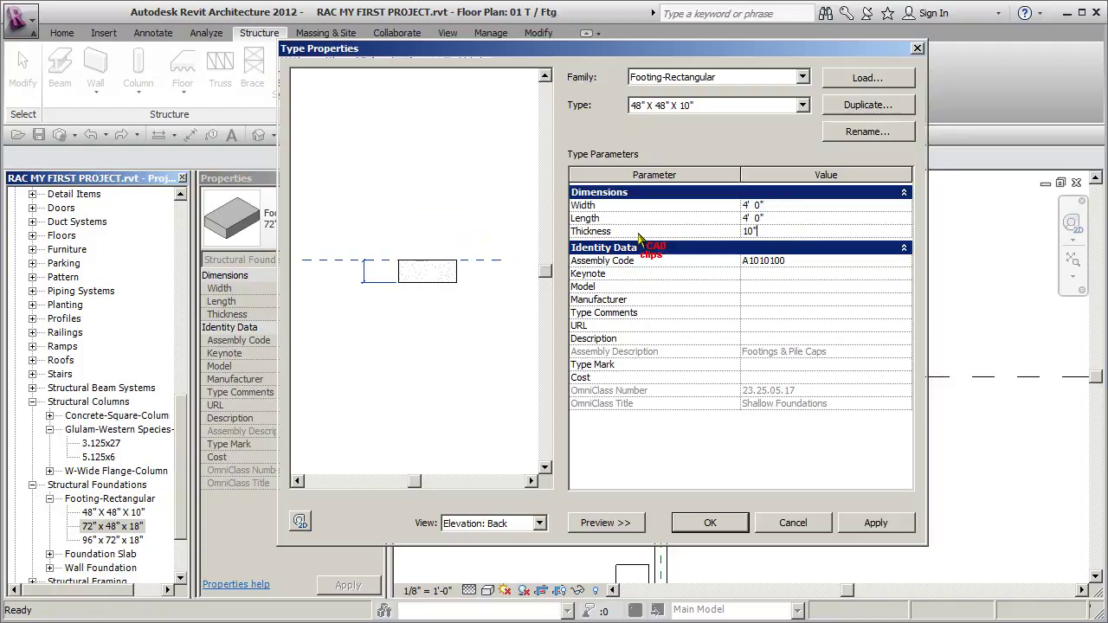
{"action": "type", "text": "10\""}
{"action": "left_click", "coordinate": [814, 222]}
{"action": "left_click", "coordinate": [803, 104]}
{"action": "left_click", "coordinate": [706, 105]}
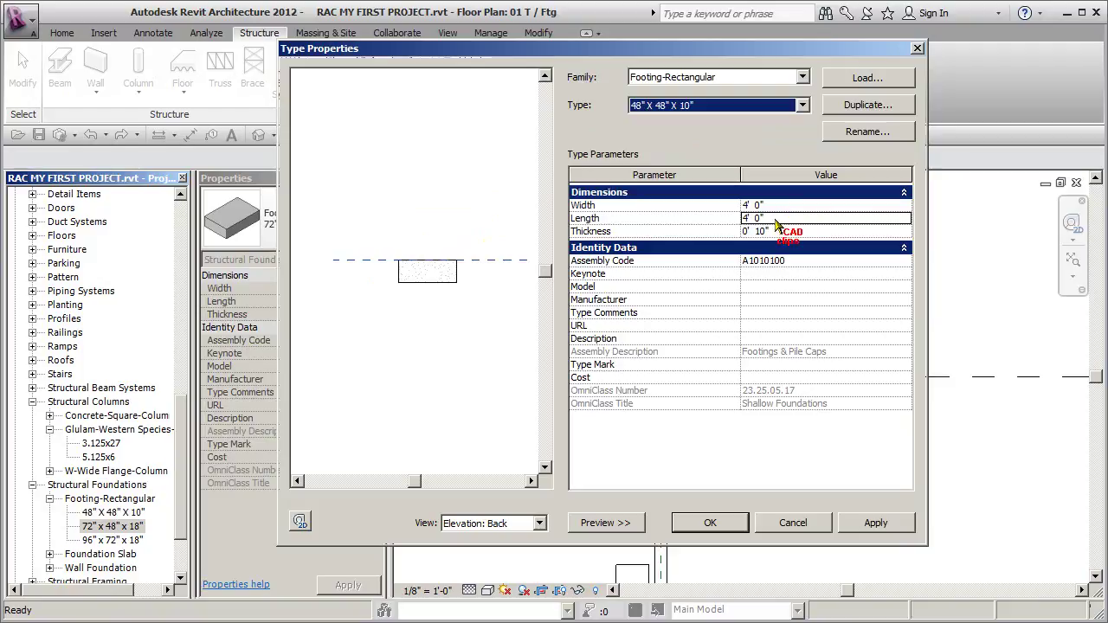
{"action": "left_click", "coordinate": [710, 524]}
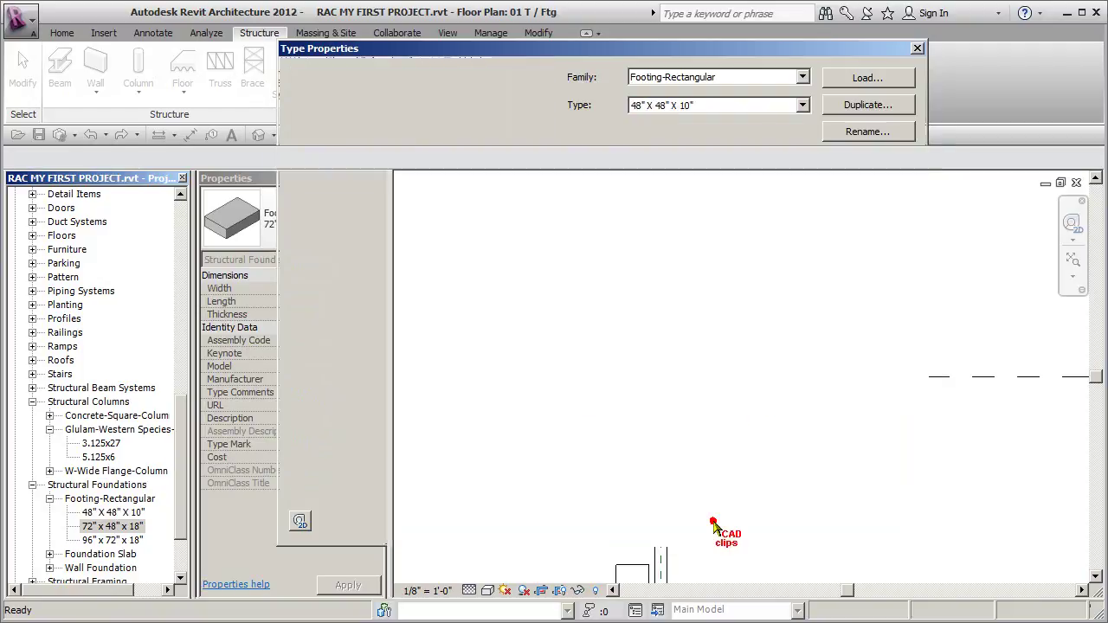
Step: Place a 48" X 48" X 10" isolated footing centred on the concrete column where the beam crosses the reference plane
{"action": "left_click", "coordinate": [116, 512]}
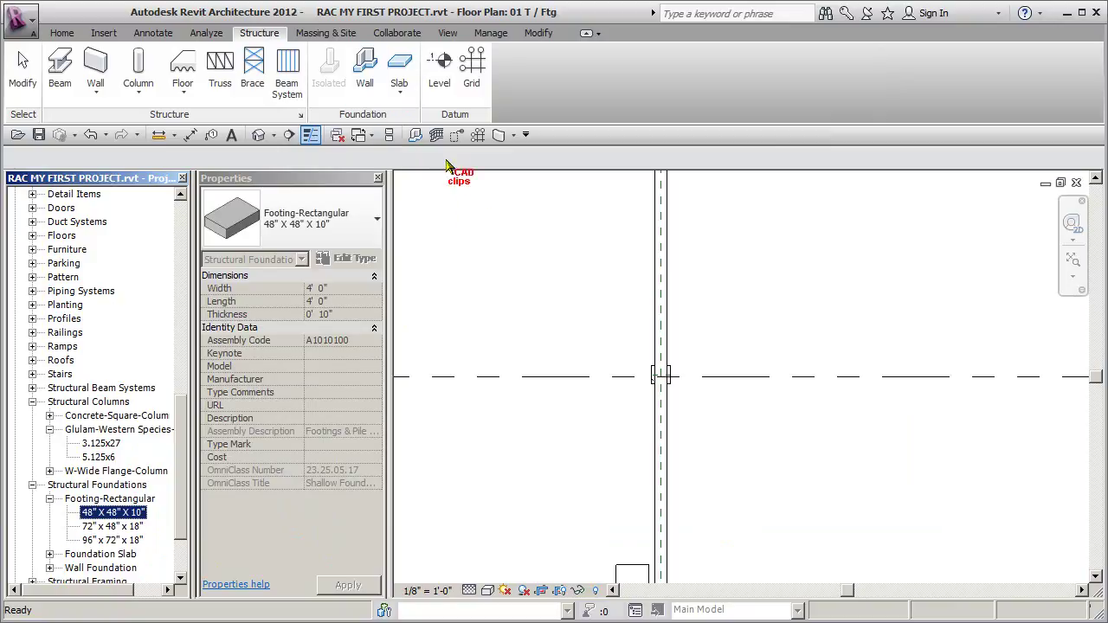
{"action": "left_click", "coordinate": [524, 285]}
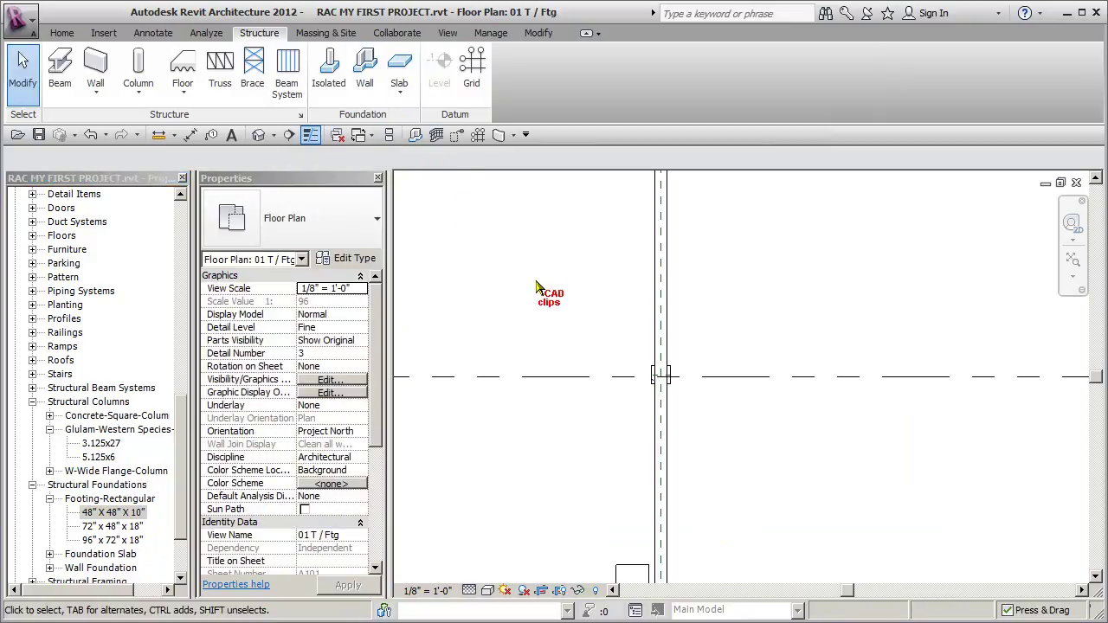
{"action": "left_click", "coordinate": [333, 76]}
{"action": "left_click", "coordinate": [350, 222]}
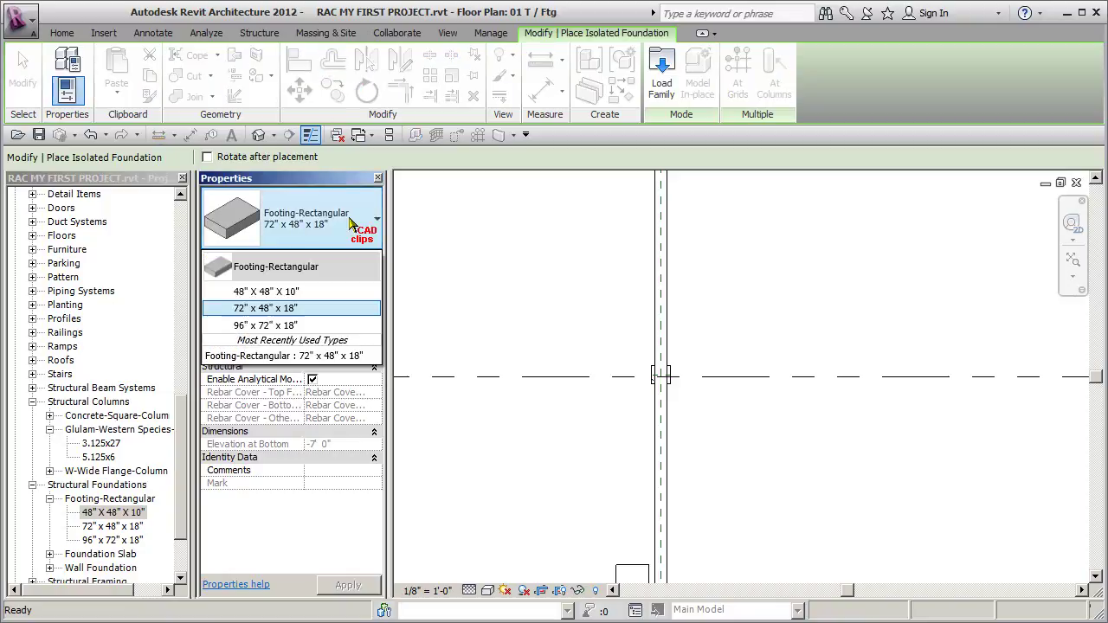
{"action": "left_click", "coordinate": [350, 179]}
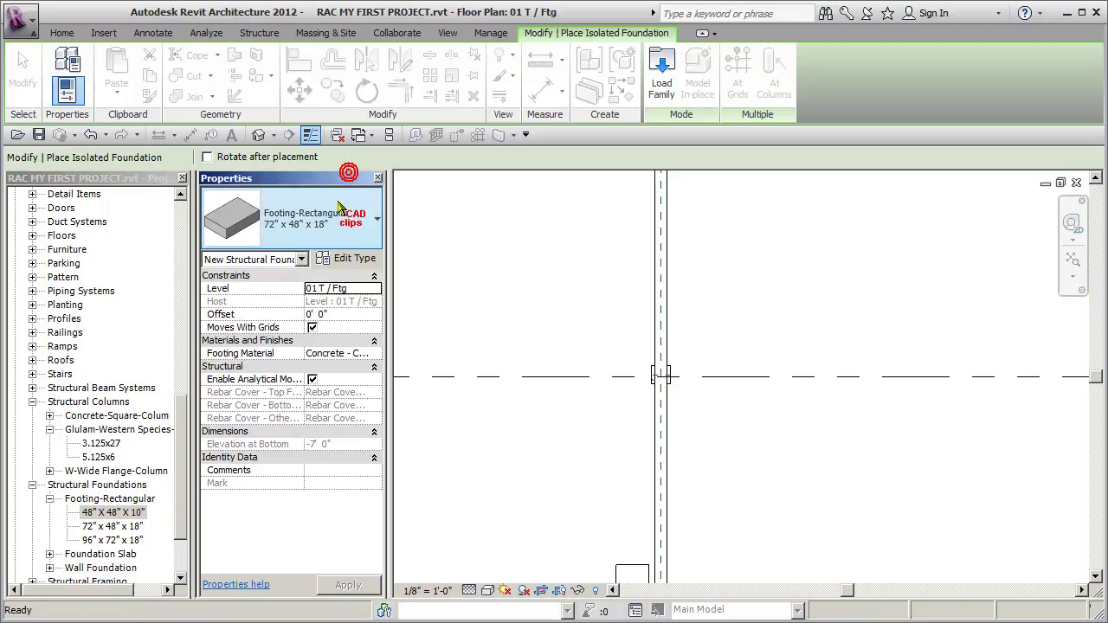
{"action": "left_click", "coordinate": [355, 259]}
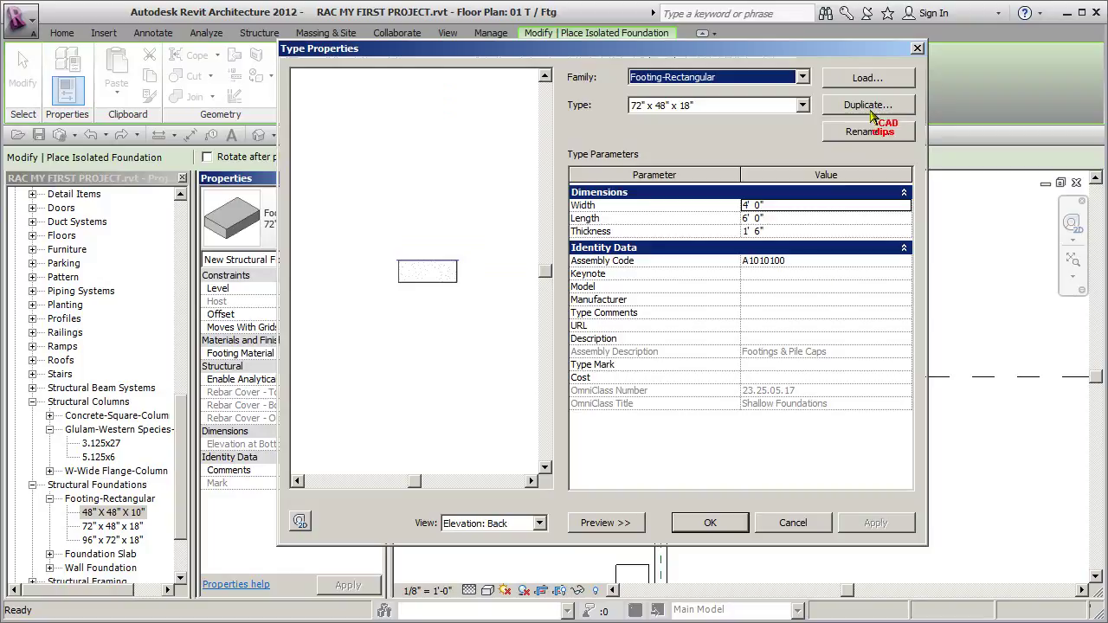
{"action": "left_click", "coordinate": [794, 523]}
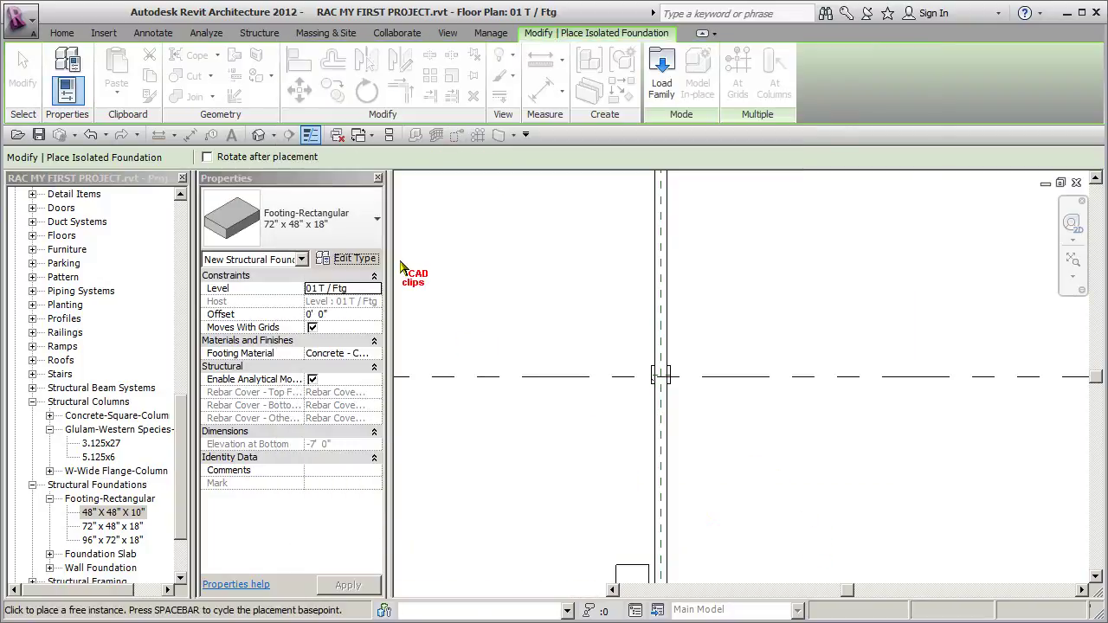
{"action": "left_click", "coordinate": [329, 230]}
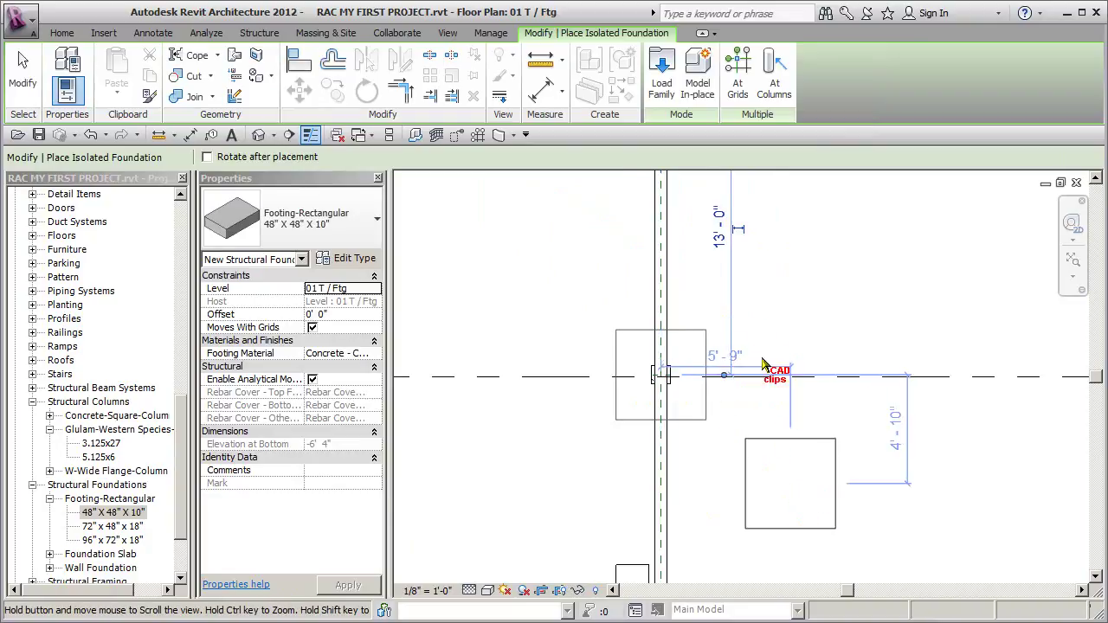
Step: Place another 48" X 48" X 10" isolated footing on the column under the beam closest to the lower foundation wall
{"action": "middle_click_drag", "start_coordinate": [786, 440], "coordinate": [767, 165]}
{"action": "middle_click_drag", "start_coordinate": [751, 392], "coordinate": [751, 299]}
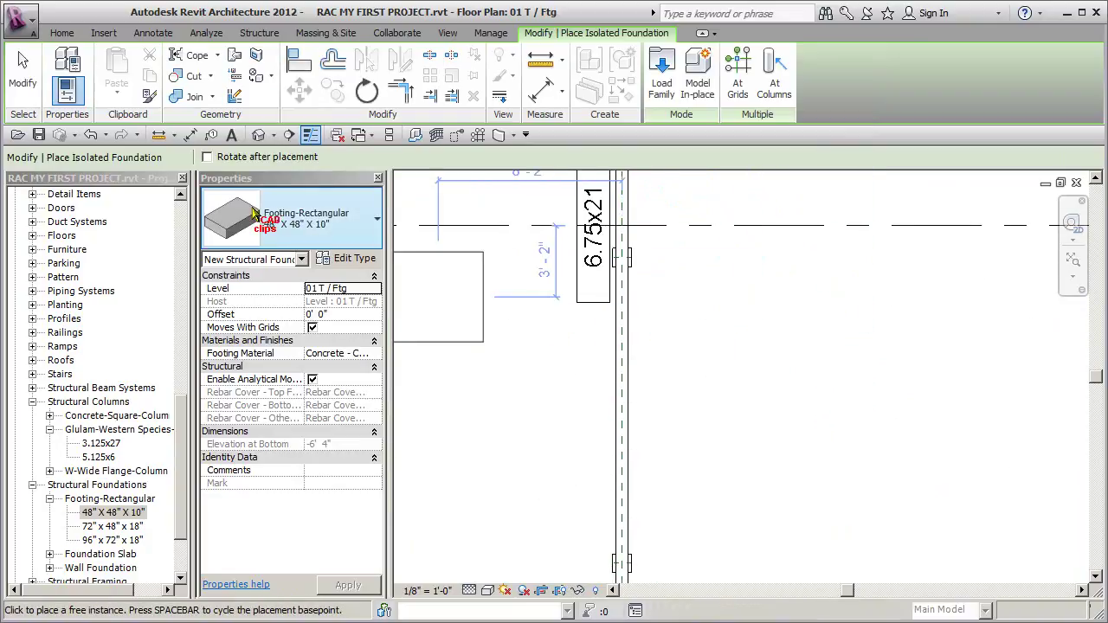
{"action": "left_click", "coordinate": [183, 210]}
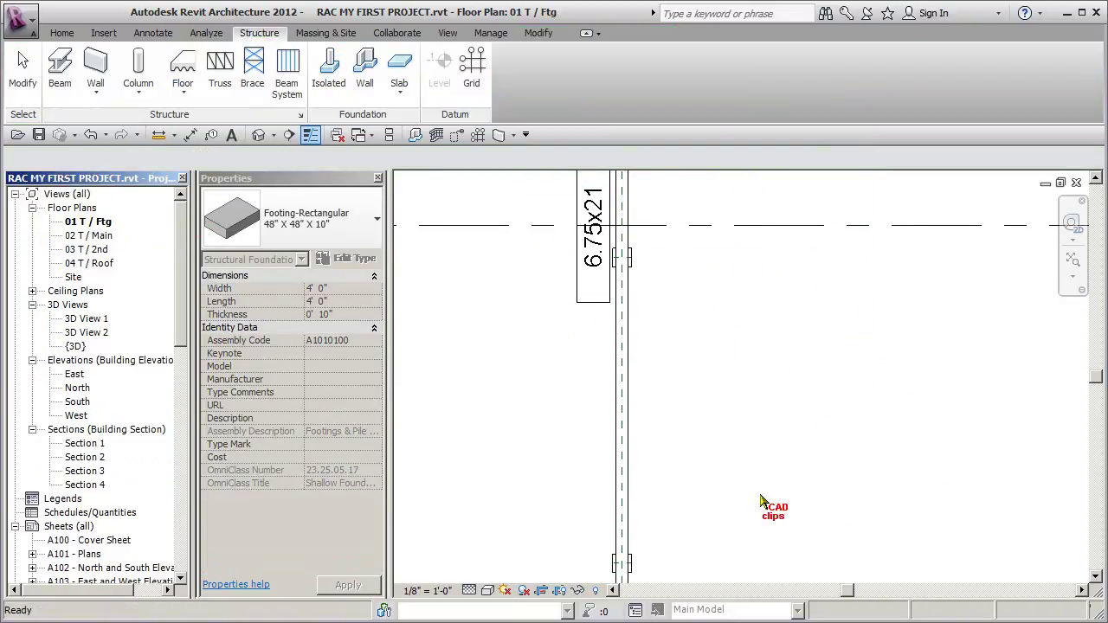
{"action": "middle_click_drag", "start_coordinate": [752, 465], "coordinate": [771, 285]}
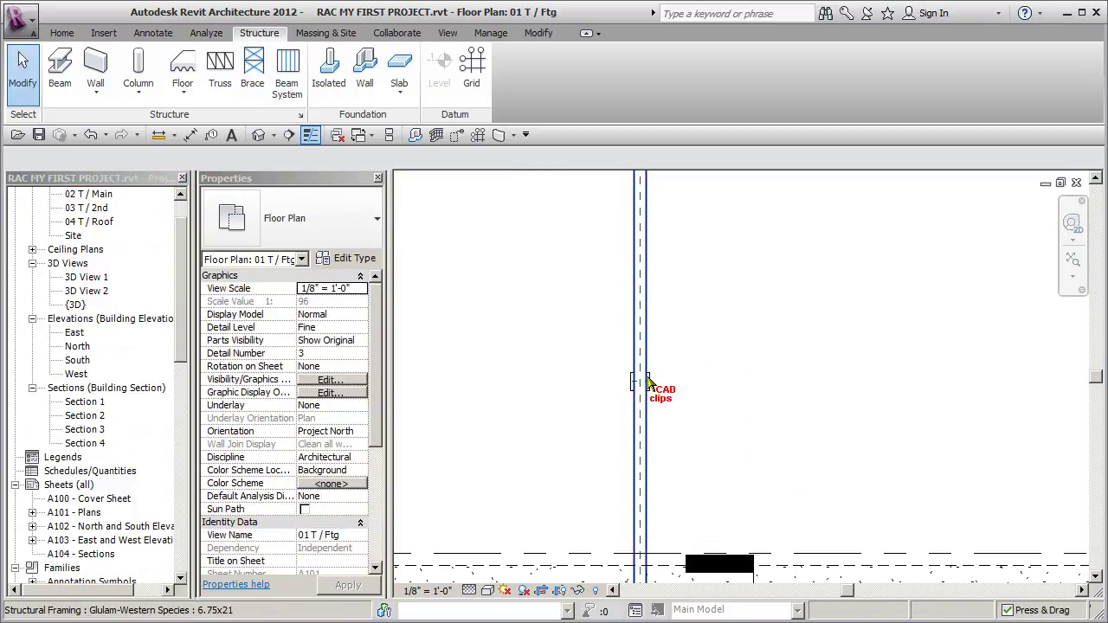
{"action": "left_click", "coordinate": [329, 84]}
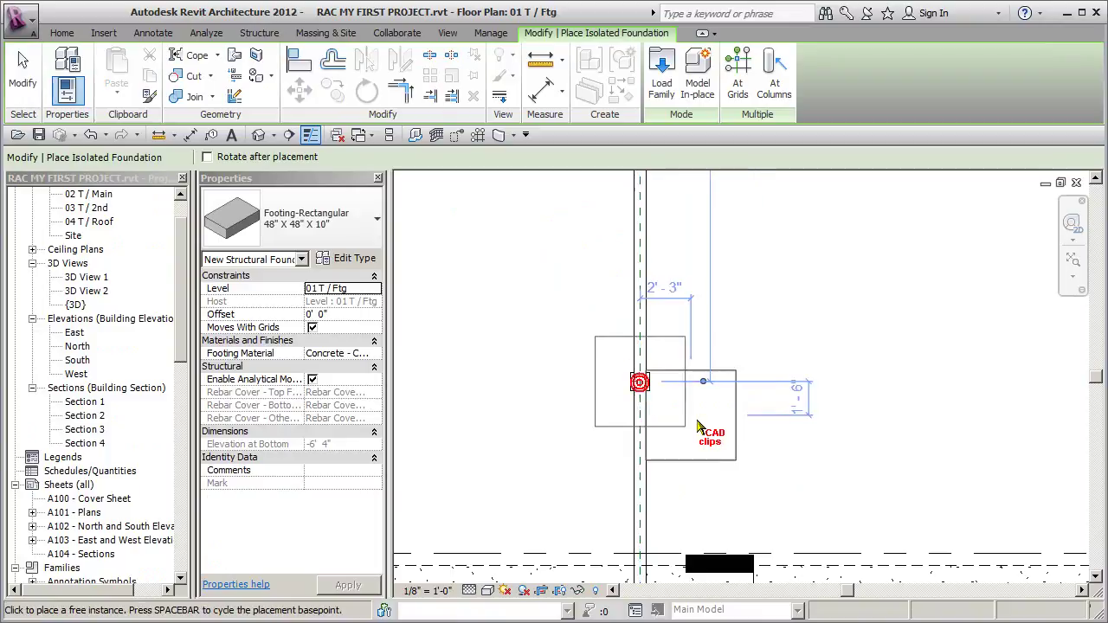
Step: Place a 48" X 48" X 10" isolated footing centred on the middle column of the long beam, beside the 6.75x21 tag
{"action": "scroll", "coordinate": [732, 460], "scroll_direction": "up", "scroll_amount": 3}
{"action": "middle_click_drag", "start_coordinate": [732, 460], "coordinate": [665, 573]}
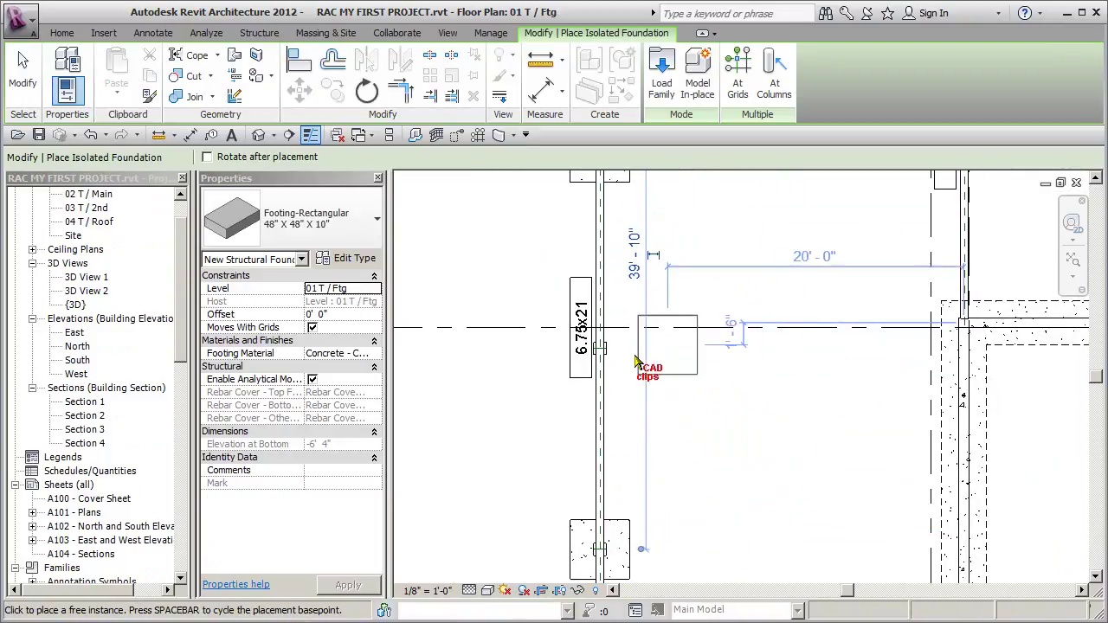
{"action": "left_click", "coordinate": [600, 350]}
{"action": "middle_click_drag", "start_coordinate": [775, 342], "coordinate": [619, 508]}
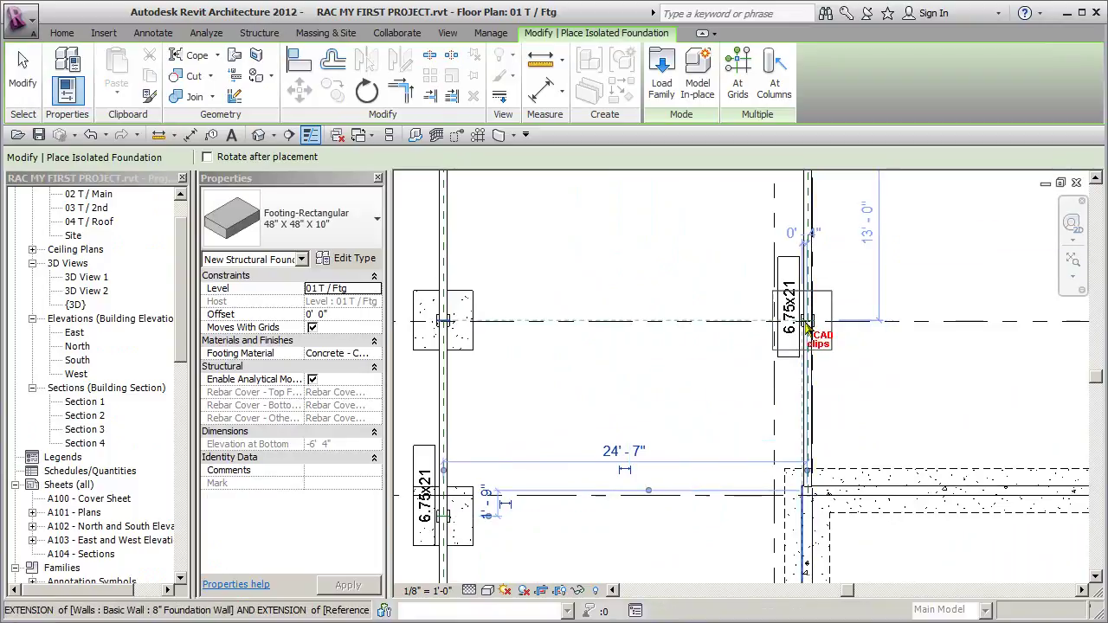
{"action": "left_click", "coordinate": [784, 340]}
{"action": "scroll", "coordinate": [831, 338], "scroll_direction": "up", "scroll_amount": 3}
{"action": "key", "text": "Escape"}
{"action": "key", "text": "Escape"}
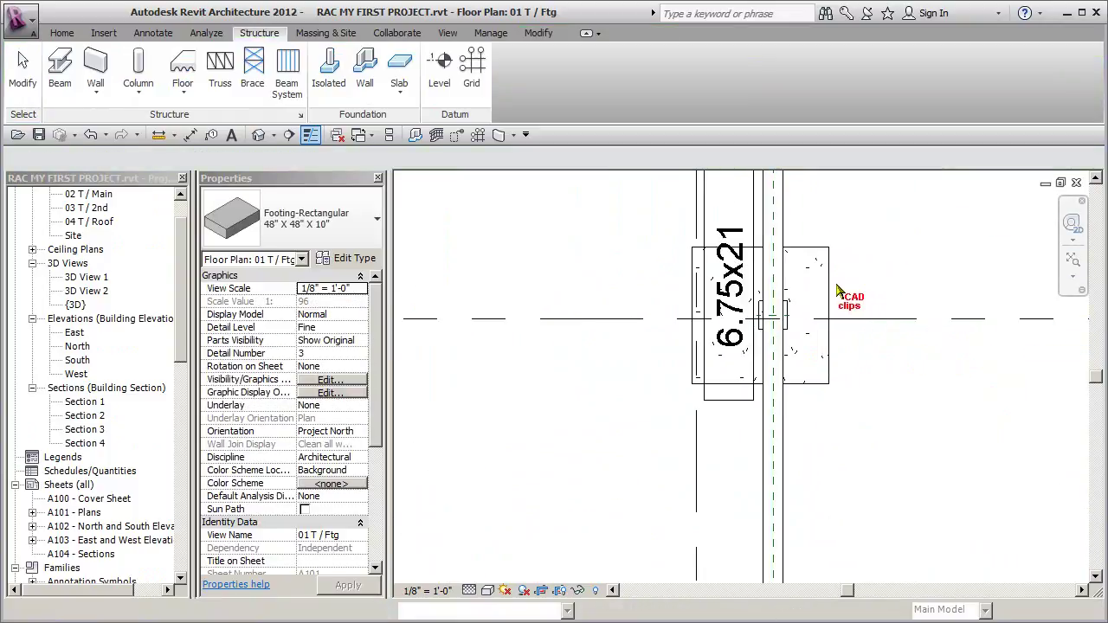
{"action": "left_click", "coordinate": [896, 317]}
{"action": "key", "text": "Delete"}
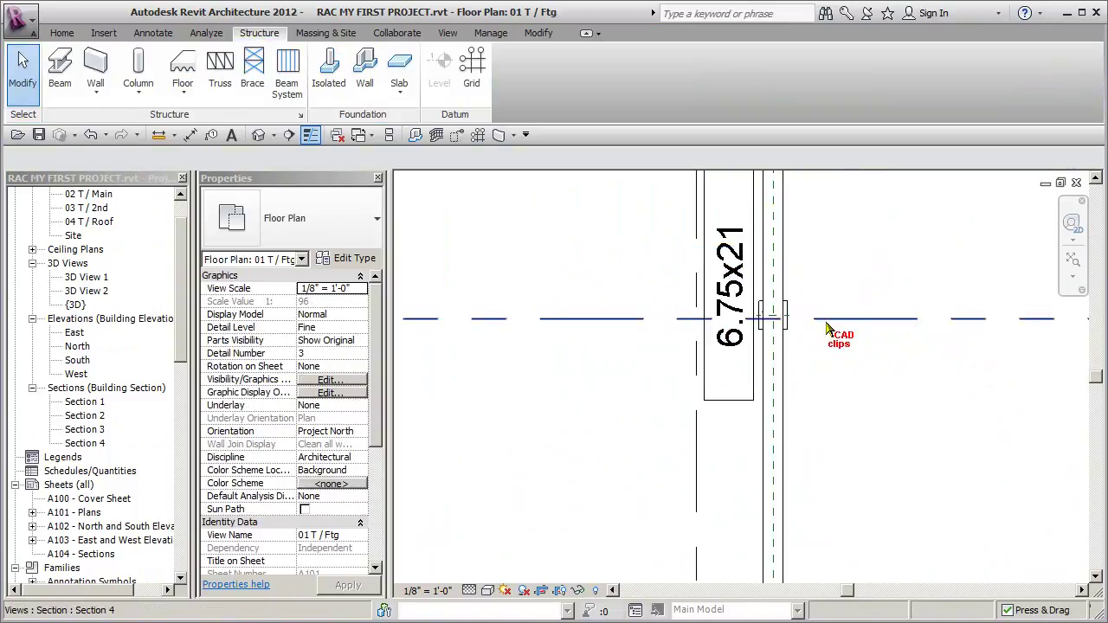
Step: Place a 48" X 48" X 10" isolated footing centred on the single column under the shorter beam and end the placement
{"action": "left_click", "coordinate": [329, 69]}
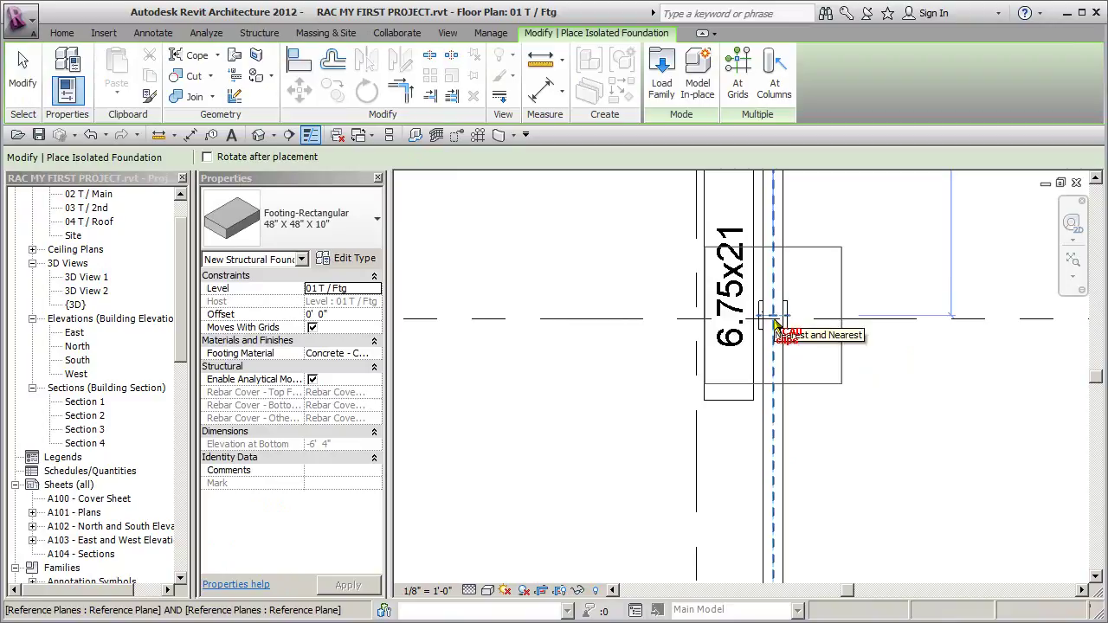
{"action": "left_click", "coordinate": [774, 323]}
{"action": "scroll", "coordinate": [702, 446], "scroll_direction": "down", "scroll_amount": 3}
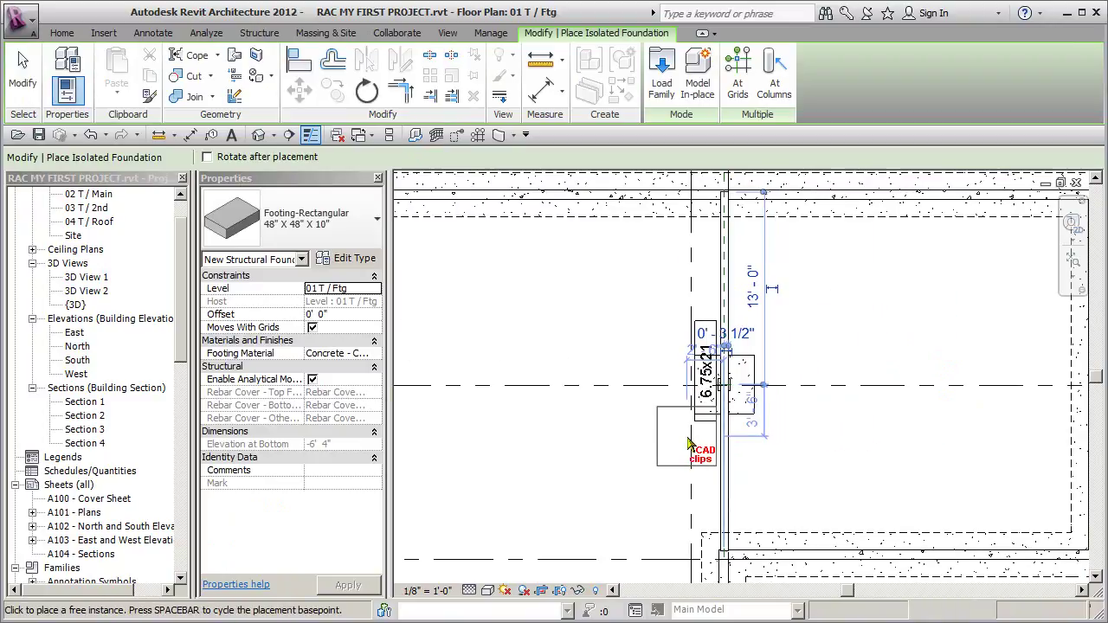
{"action": "middle_click_drag", "start_coordinate": [703, 445], "coordinate": [860, 400]}
{"action": "key", "text": "Escape"}
{"action": "key", "text": "Escape"}
{"action": "scroll", "coordinate": [742, 362], "scroll_direction": "down", "scroll_amount": 2}
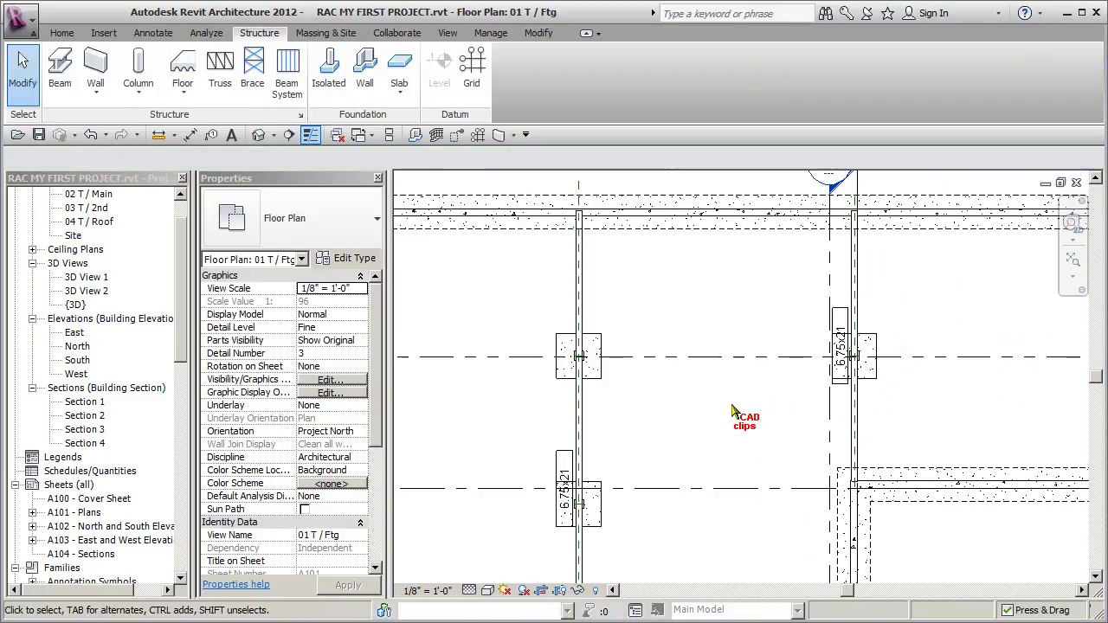
Step: Nudge the long beam's 6.75x21 tag upward into the clear space between the upper and middle footings
{"action": "scroll", "coordinate": [644, 424], "scroll_direction": "up", "scroll_amount": 2}
{"action": "scroll", "coordinate": [563, 446], "scroll_direction": "up", "scroll_amount": 2}
{"action": "left_click", "coordinate": [529, 436]}
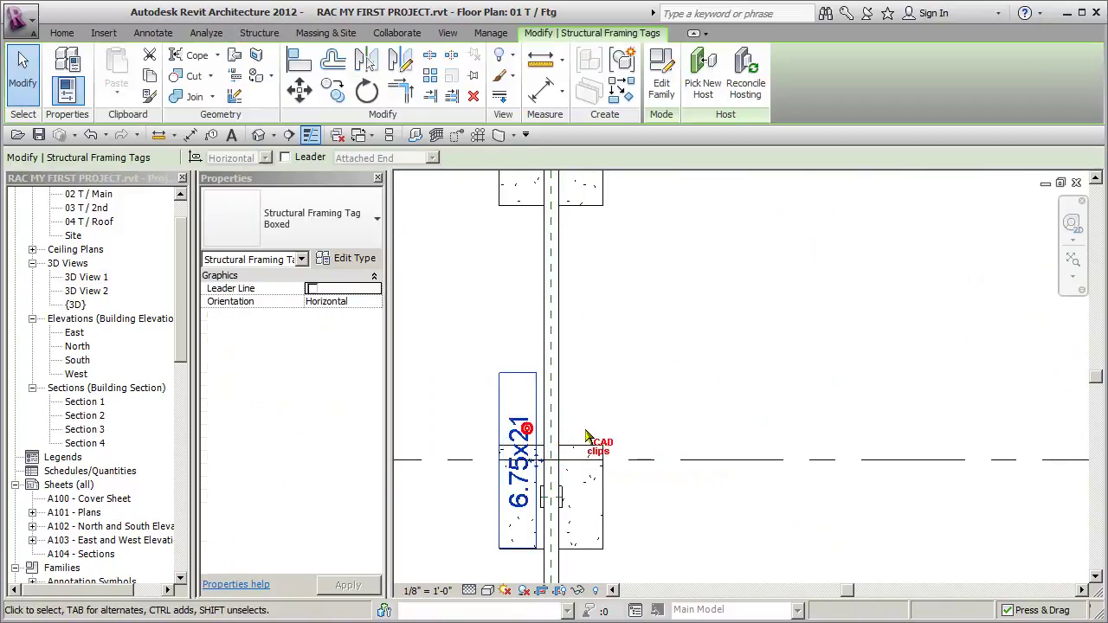
{"action": "key", "text": "Up"}
{"action": "key", "text": "Up"}
{"action": "key", "text": "Up"}
{"action": "key", "text": "Up"}
{"action": "key", "text": "Up"}
{"action": "key", "text": "Up"}
{"action": "key", "text": "Up"}
{"action": "key", "text": "Up"}
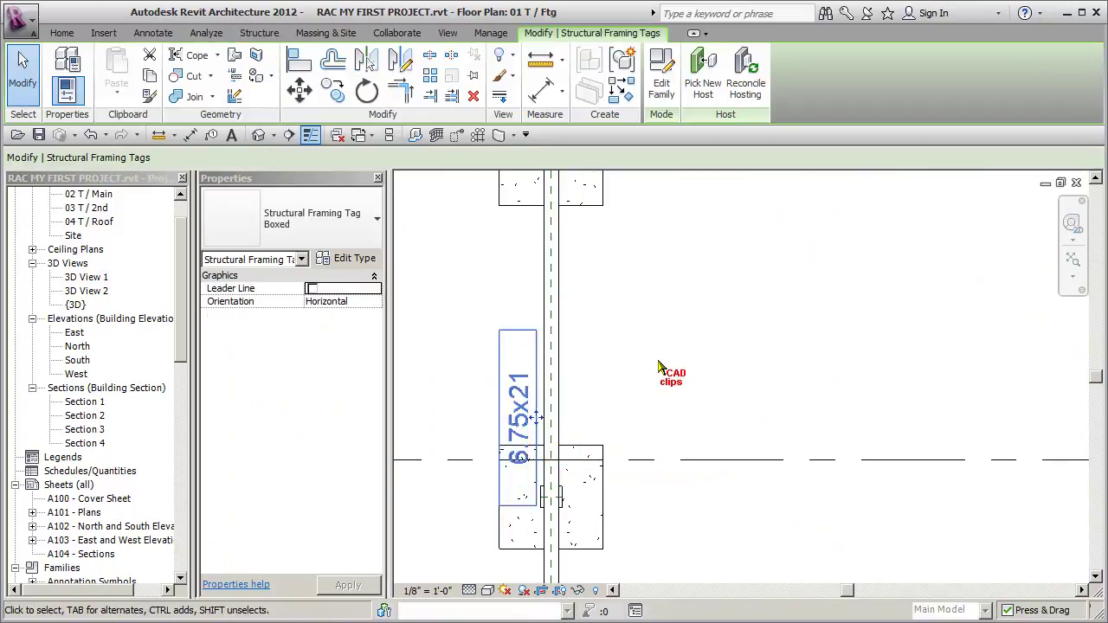
{"action": "key", "text": "Escape"}
{"action": "scroll", "coordinate": [701, 381], "scroll_direction": "down", "scroll_amount": 3}
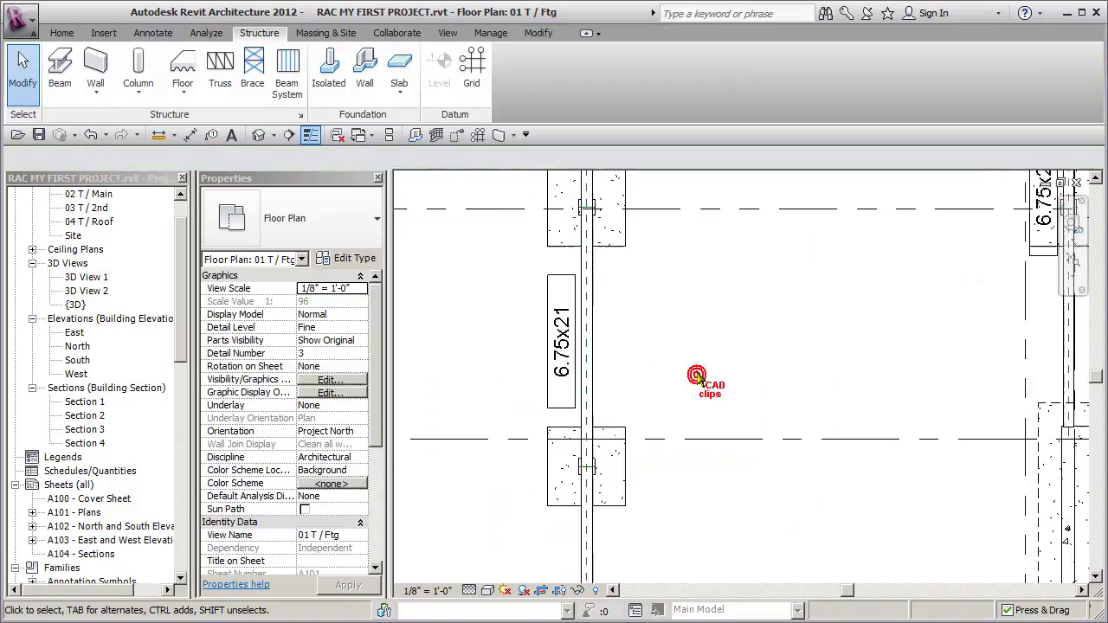
Step: Delete the 6.75x21 framing tags from both beams in the footing plan
{"action": "middle_click_drag", "start_coordinate": [775, 361], "coordinate": [738, 352]}
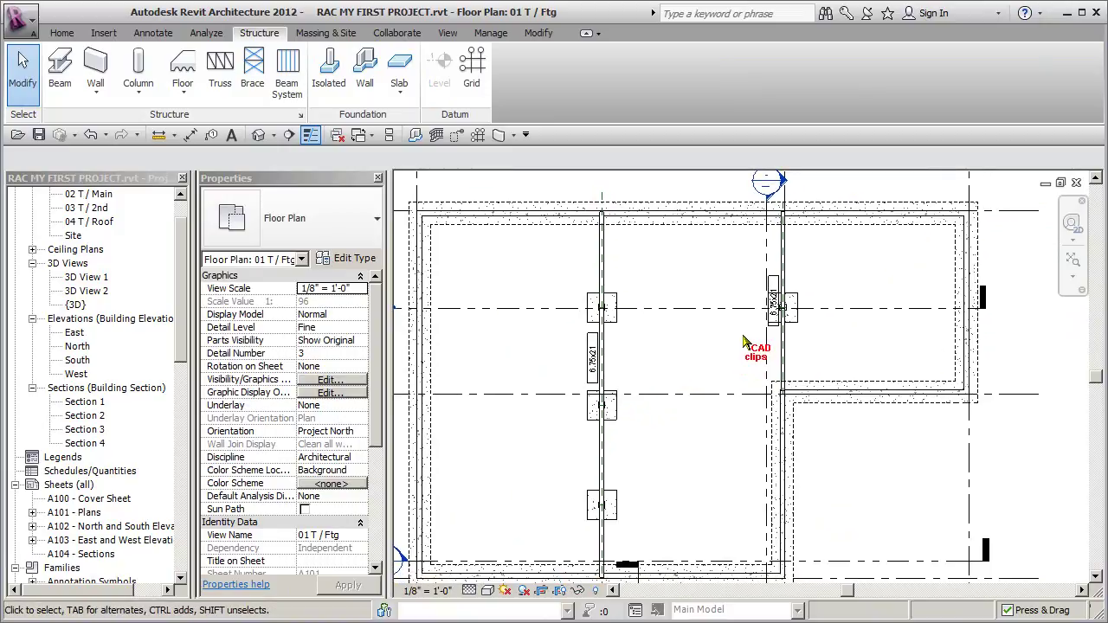
{"action": "left_click", "coordinate": [773, 317]}
{"action": "key", "text": "Escape"}
{"action": "scroll", "coordinate": [597, 381], "scroll_direction": "up", "scroll_amount": 3}
{"action": "left_click", "coordinate": [585, 351]}
{"action": "key", "text": "Delete"}
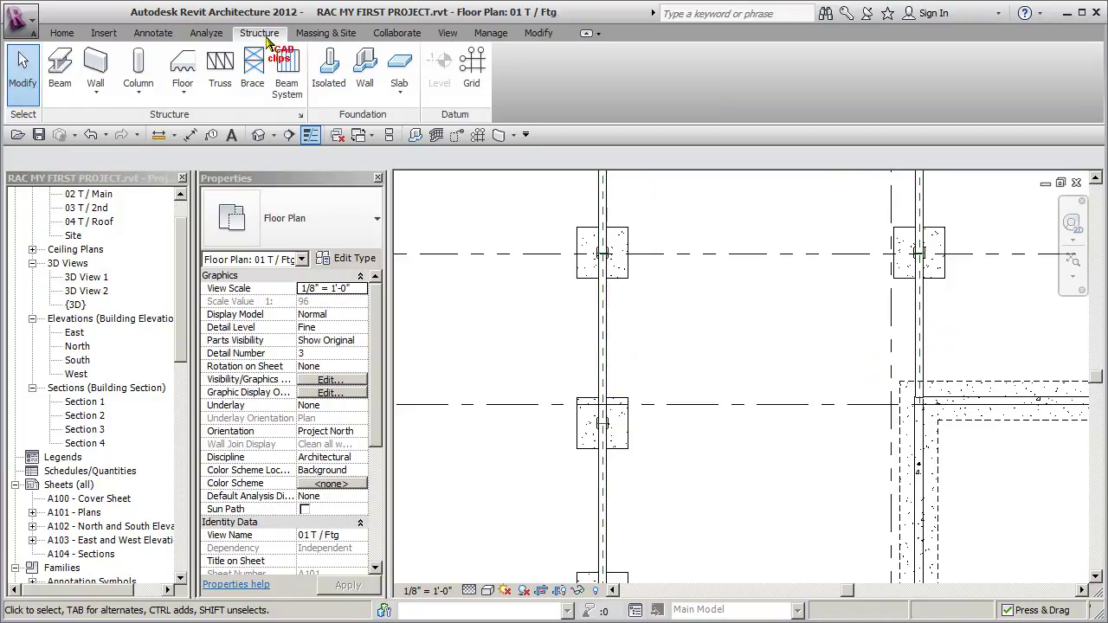
Step: Open the default 3D view and inspect the columns and isolated footings beneath the beams from below grade
{"action": "left_click", "coordinate": [149, 33]}
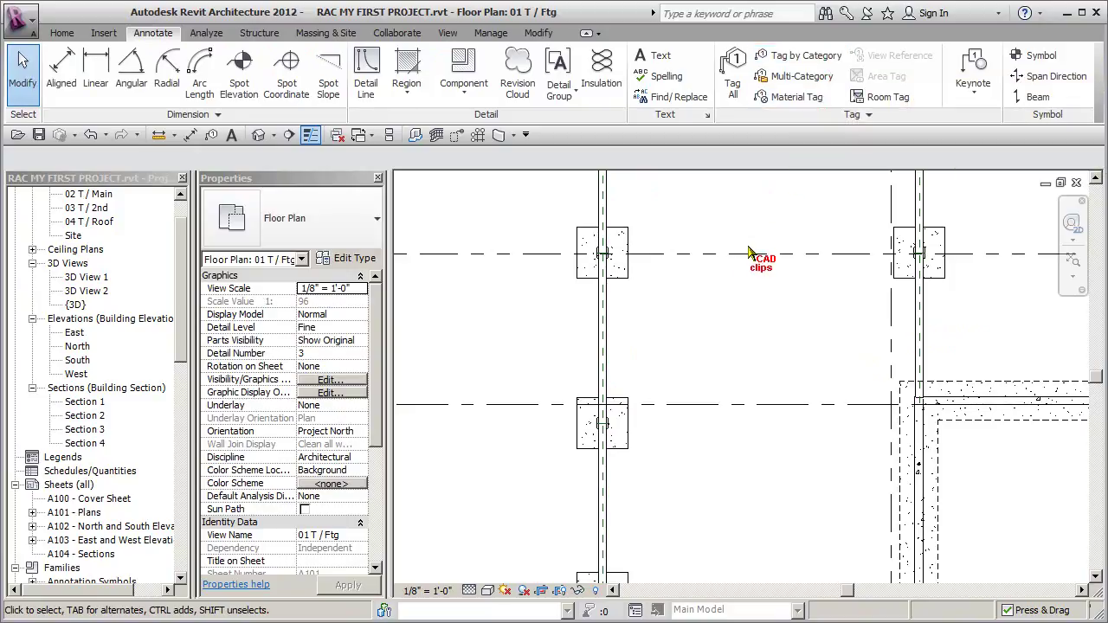
{"action": "scroll", "coordinate": [731, 286], "scroll_direction": "down", "scroll_amount": 4}
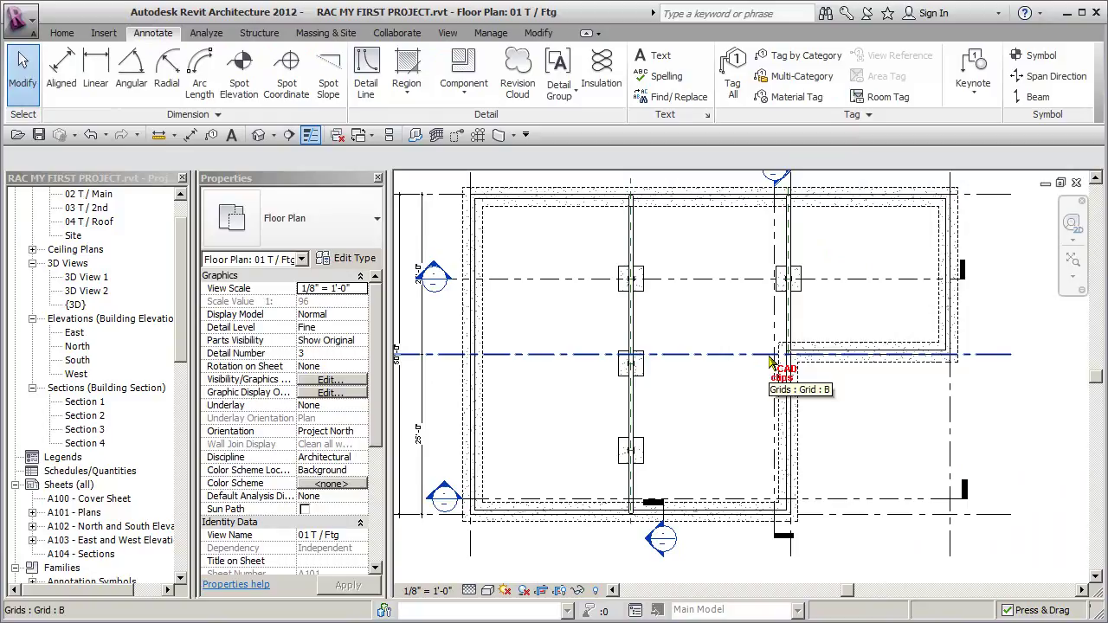
{"action": "left_click", "coordinate": [259, 136]}
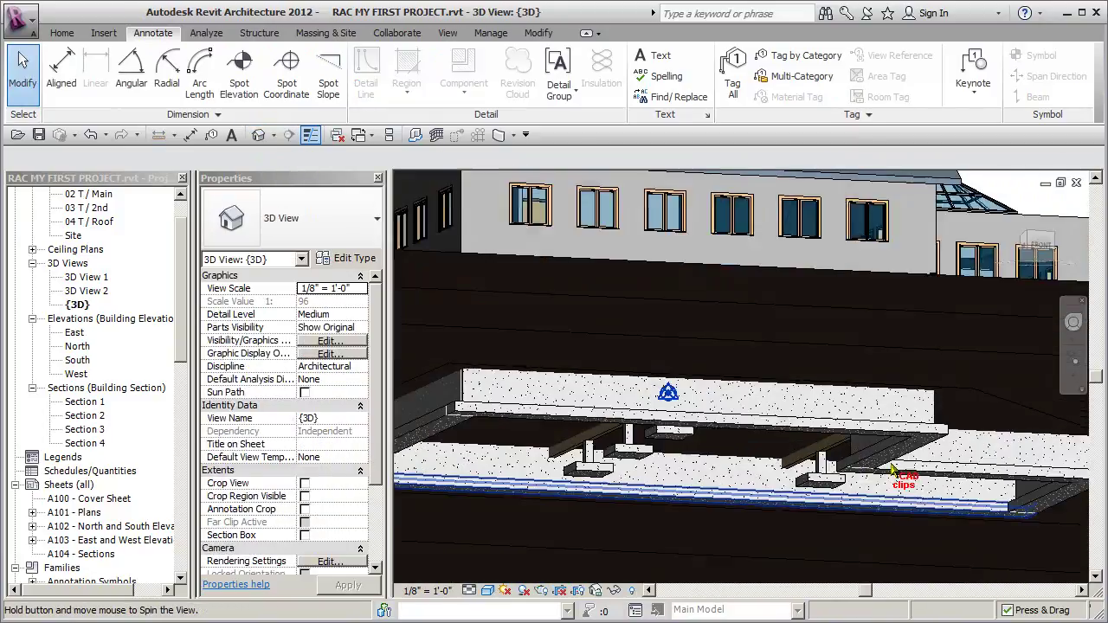
{"action": "scroll", "coordinate": [779, 495], "scroll_direction": "up", "scroll_amount": 2}
{"action": "scroll", "coordinate": [768, 465], "scroll_direction": "down", "scroll_amount": 5}
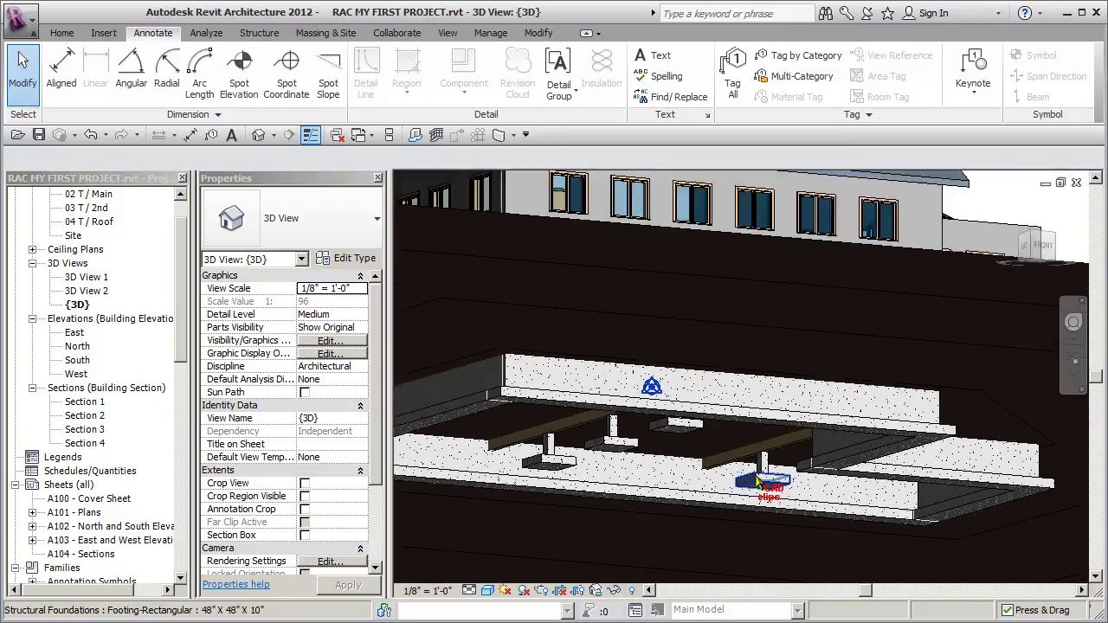
{"action": "middle_click_drag", "start_coordinate": [799, 480], "coordinate": [810, 387], "text": "shift"}
{"action": "scroll", "coordinate": [723, 483], "scroll_direction": "down", "scroll_amount": 2}
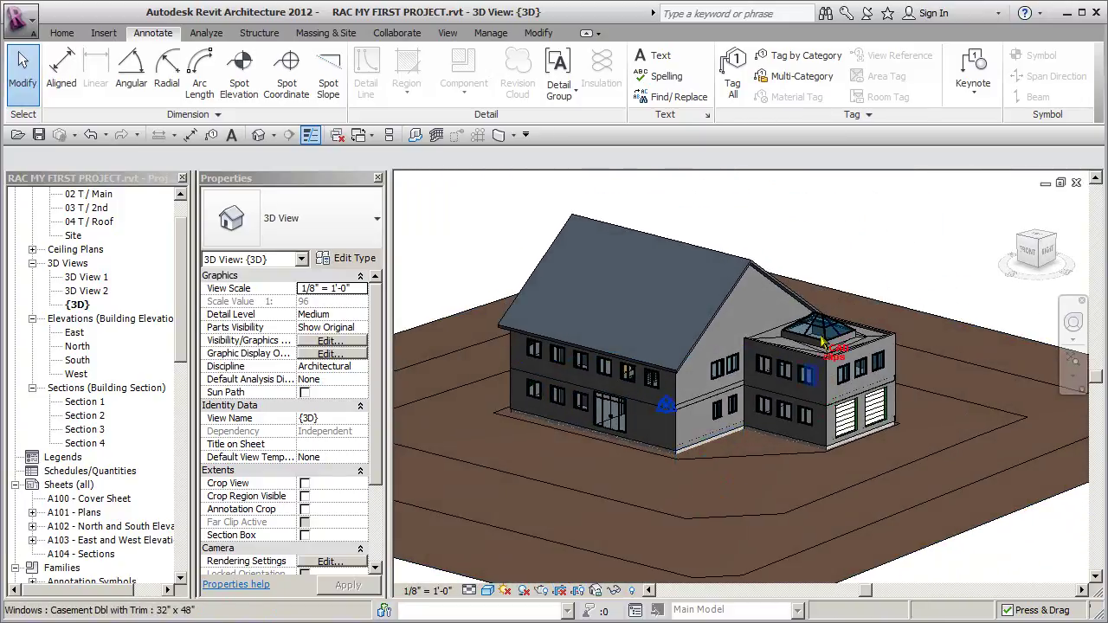
Step: Hide the wall category and the roof category in the 3D view
{"action": "left_click", "coordinate": [710, 367]}
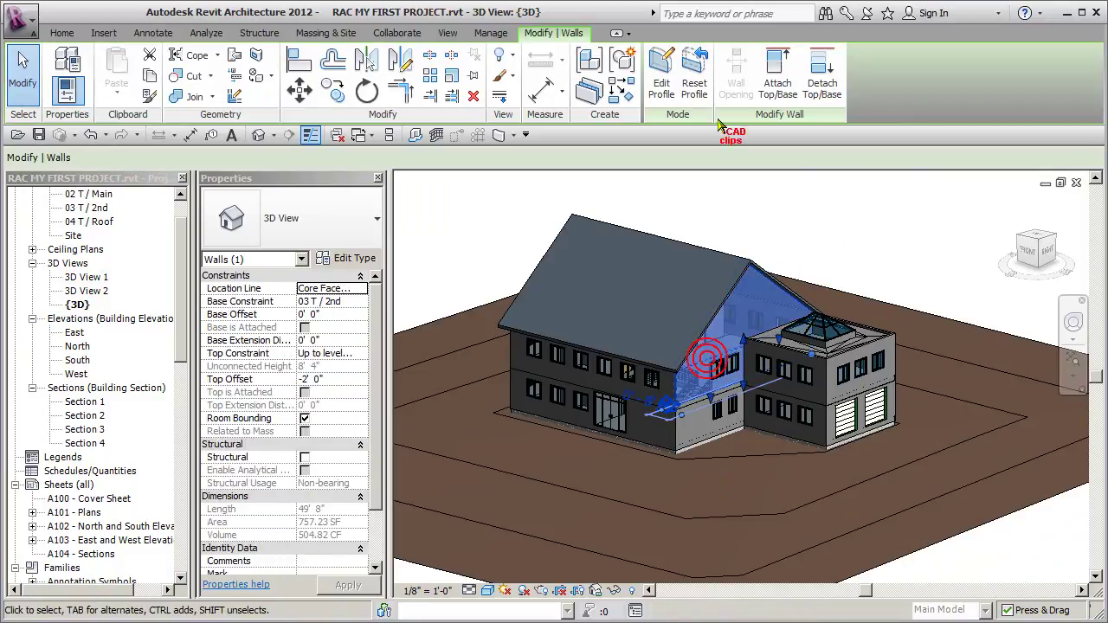
{"action": "left_click", "coordinate": [516, 58]}
{"action": "left_click", "coordinate": [557, 87]}
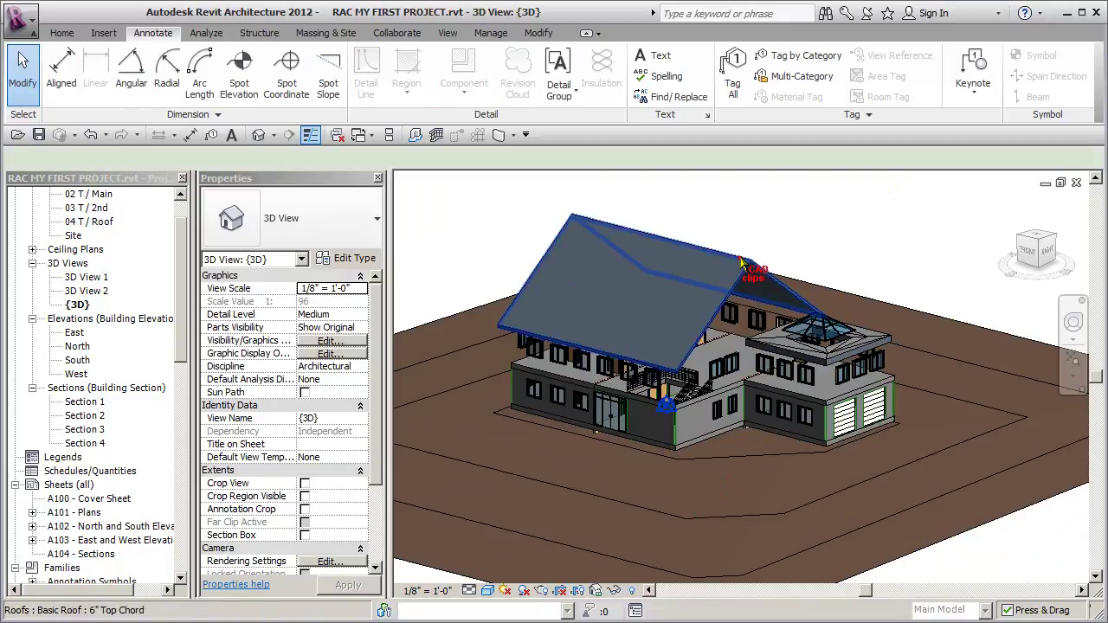
{"action": "left_click", "coordinate": [758, 260]}
{"action": "left_click", "coordinate": [516, 57]}
{"action": "left_click", "coordinate": [557, 88]}
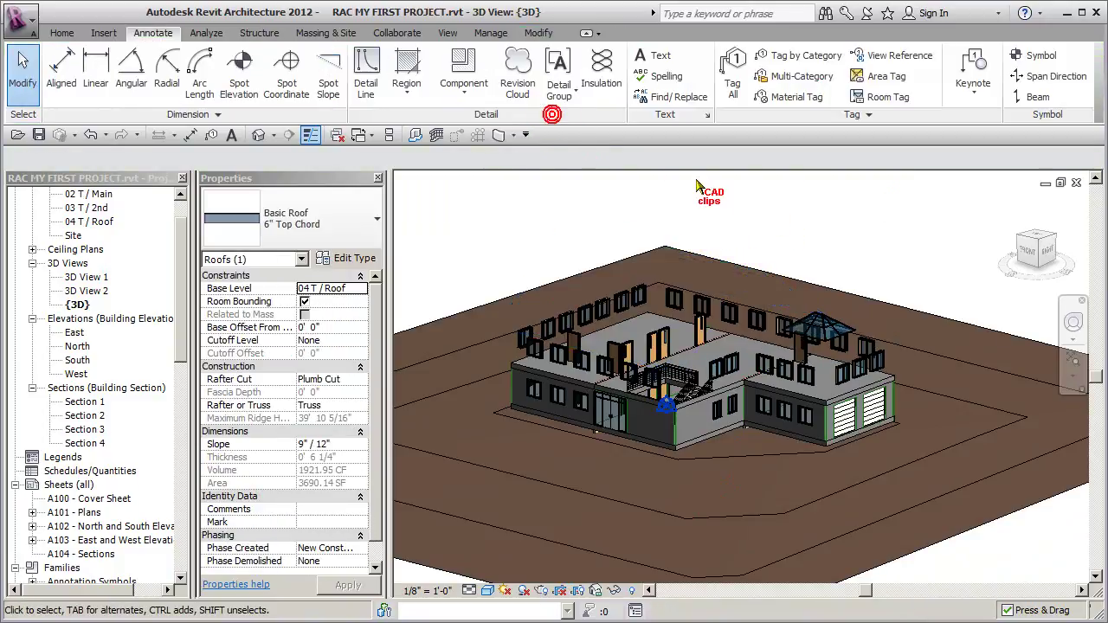
Step: Hide the floor category and the window category in the 3D view
{"action": "left_click", "coordinate": [746, 343]}
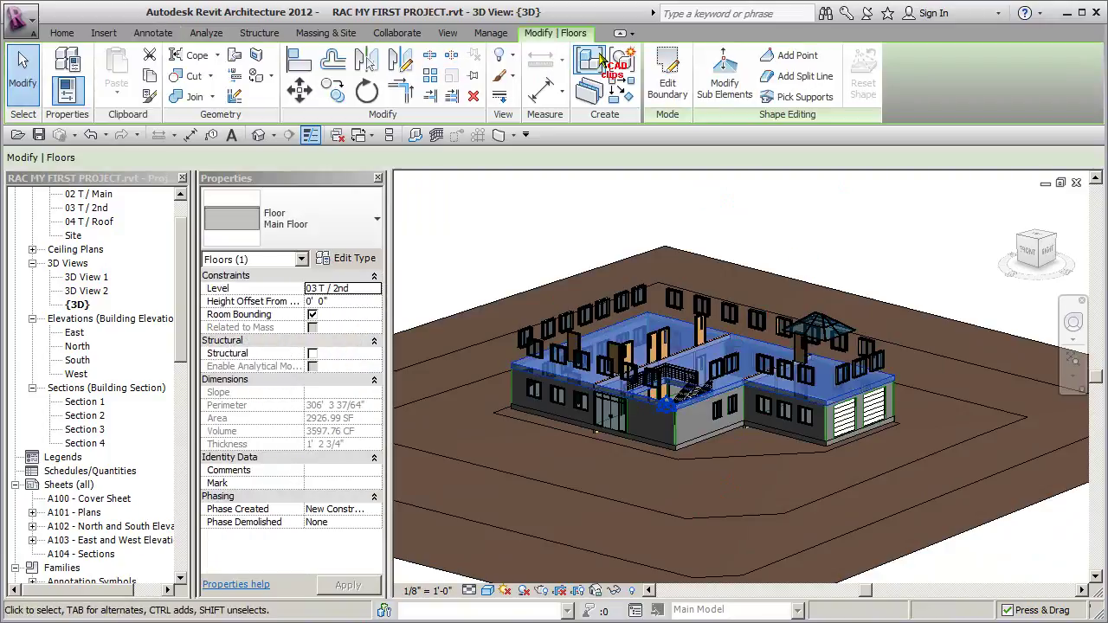
{"action": "left_click", "coordinate": [516, 57]}
{"action": "left_click", "coordinate": [568, 118]}
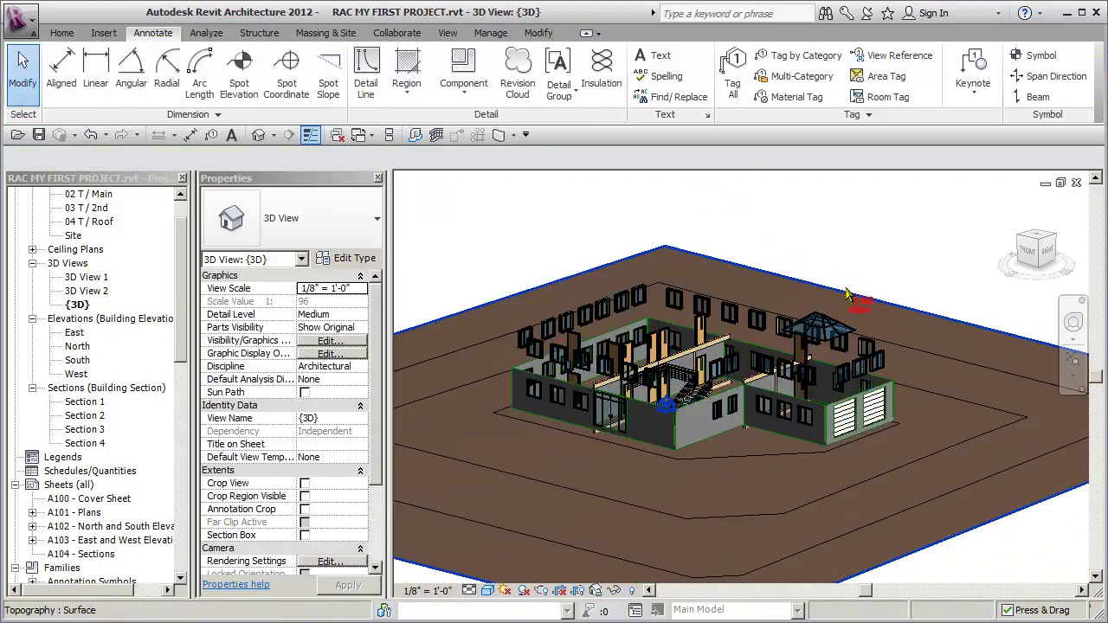
{"action": "left_click", "coordinate": [760, 322]}
{"action": "left_click", "coordinate": [516, 57]}
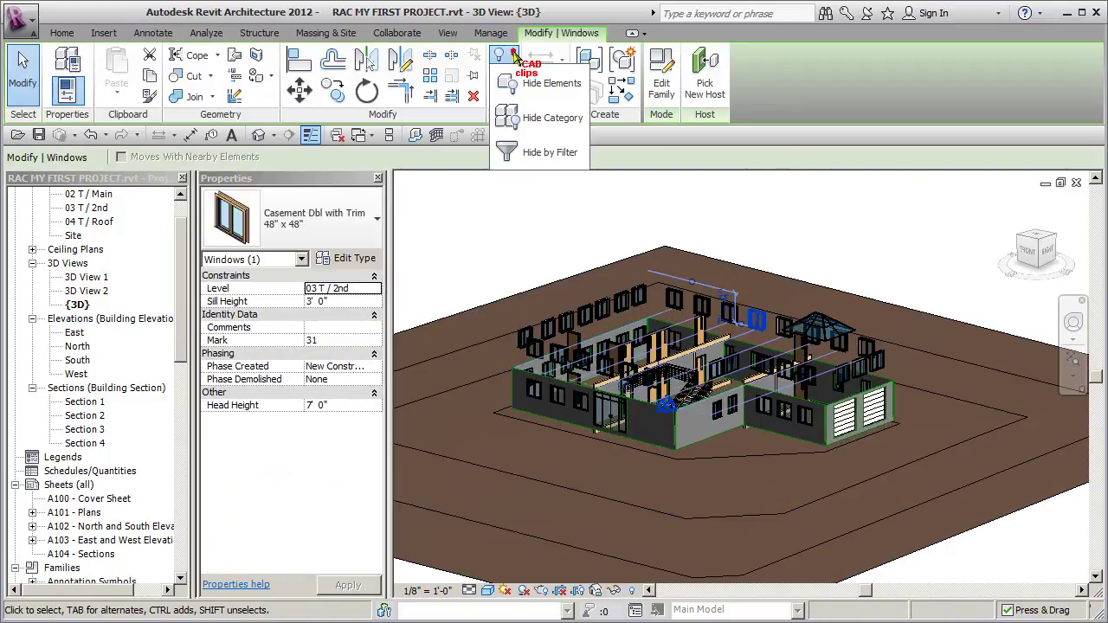
{"action": "left_click", "coordinate": [550, 119]}
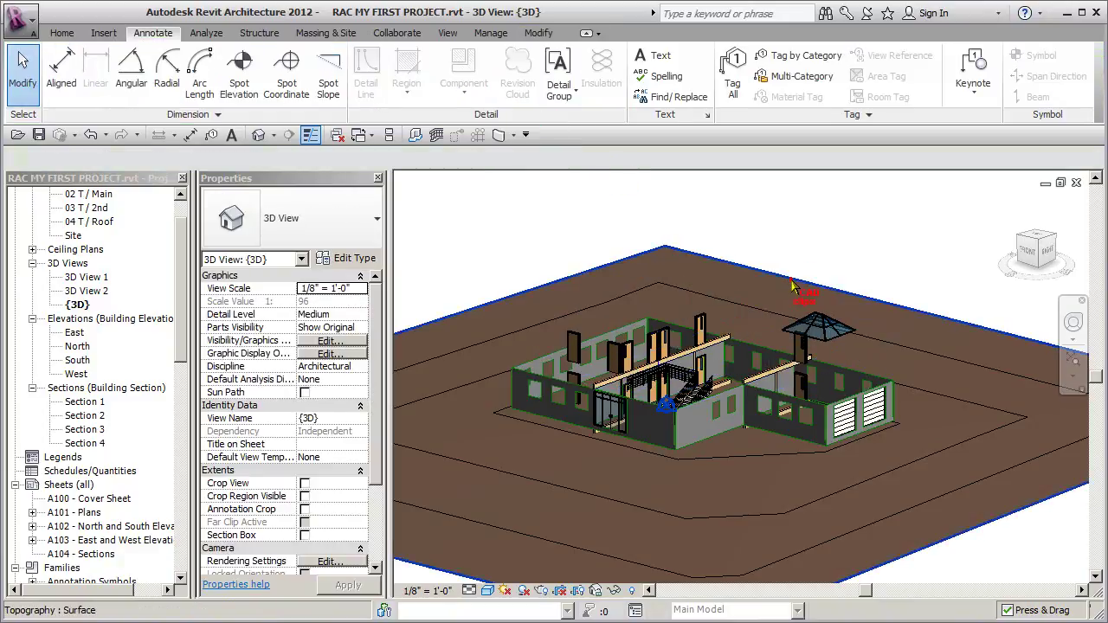
Step: Select the topography surface together with the skylight framing and hide both categories in the 3D view
{"action": "left_click", "coordinate": [792, 287]}
{"action": "left_click", "coordinate": [838, 344], "text": "ctrl"}
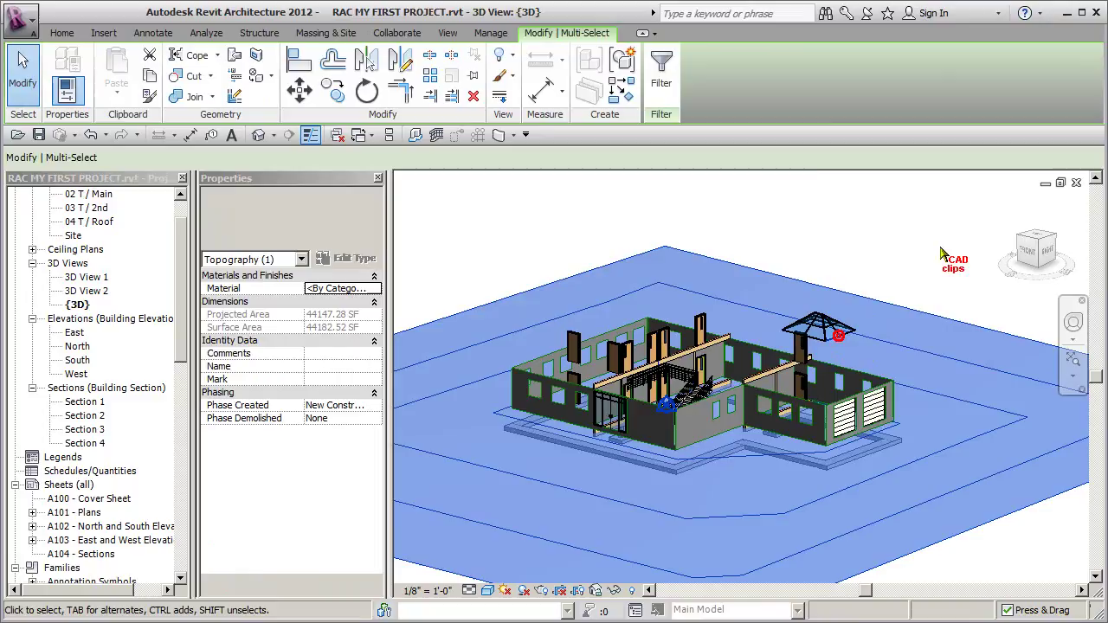
{"action": "left_click", "coordinate": [509, 57]}
{"action": "left_click", "coordinate": [550, 119]}
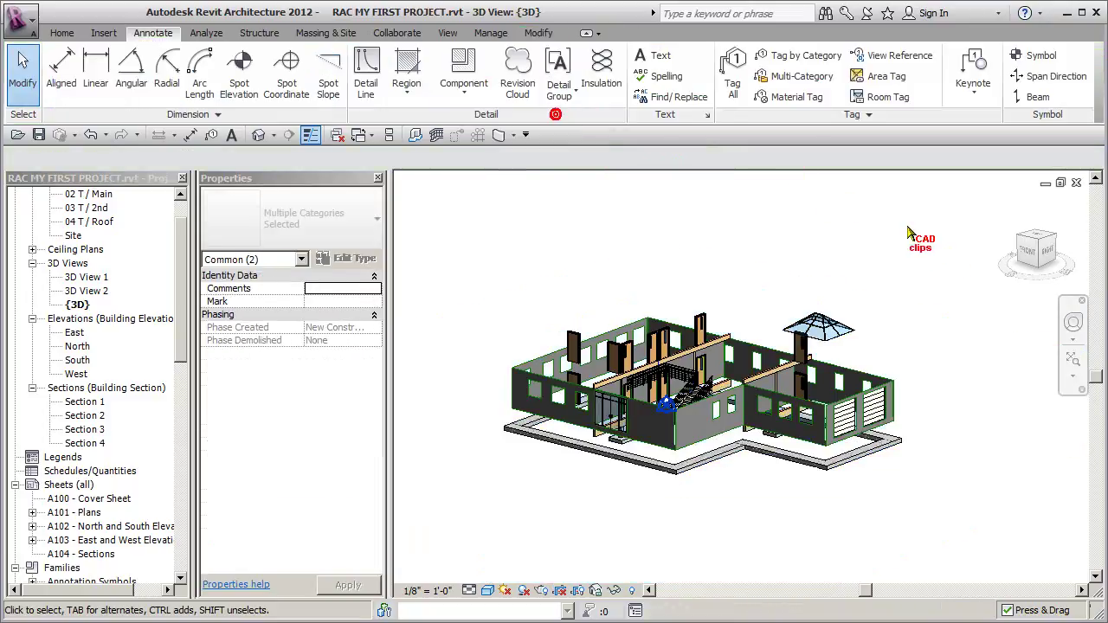
Step: Select a door together with the skylight glazing and hide their categories in the 3D view
{"action": "middle_click_drag", "start_coordinate": [838, 347], "coordinate": [900, 281], "text": "shift"}
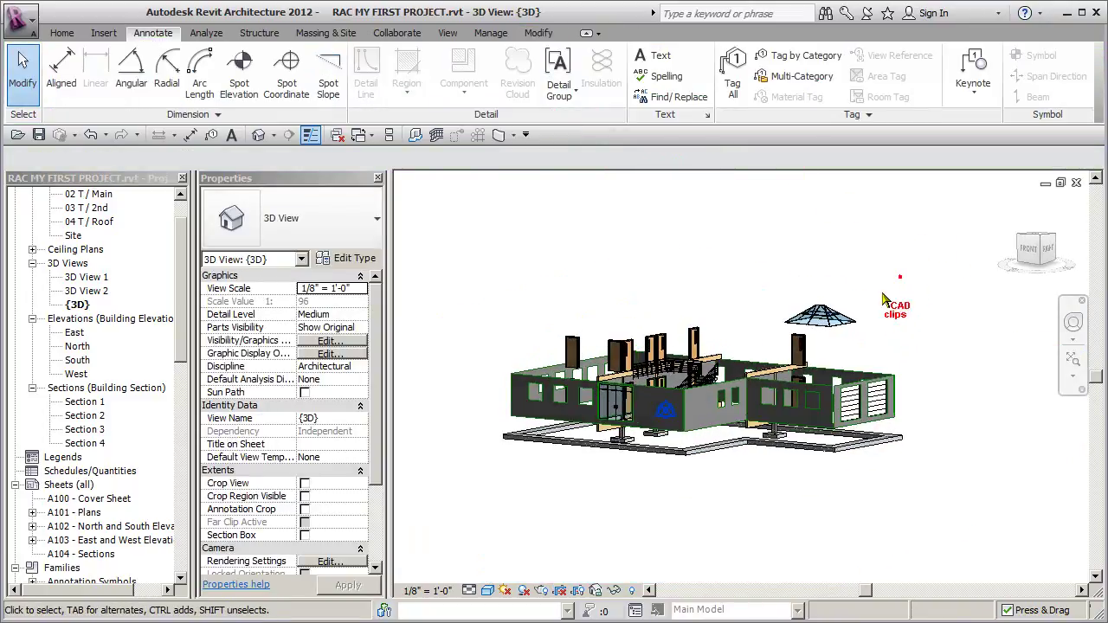
{"action": "left_click_drag", "start_coordinate": [777, 346], "coordinate": [777, 345]}
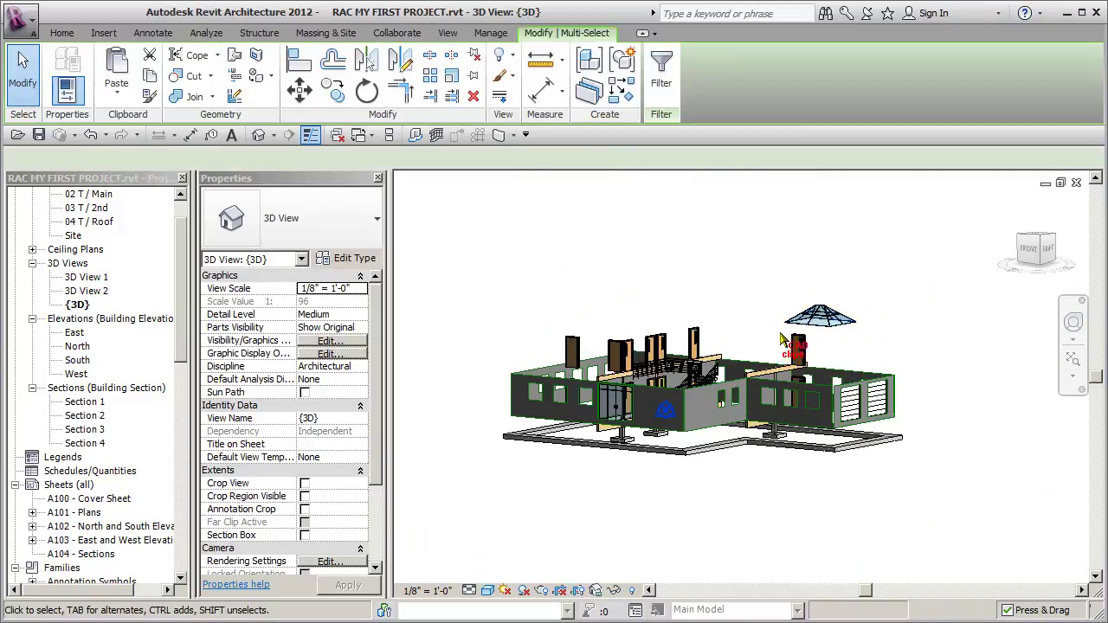
{"action": "left_click", "coordinate": [512, 55]}
{"action": "left_click", "coordinate": [556, 116]}
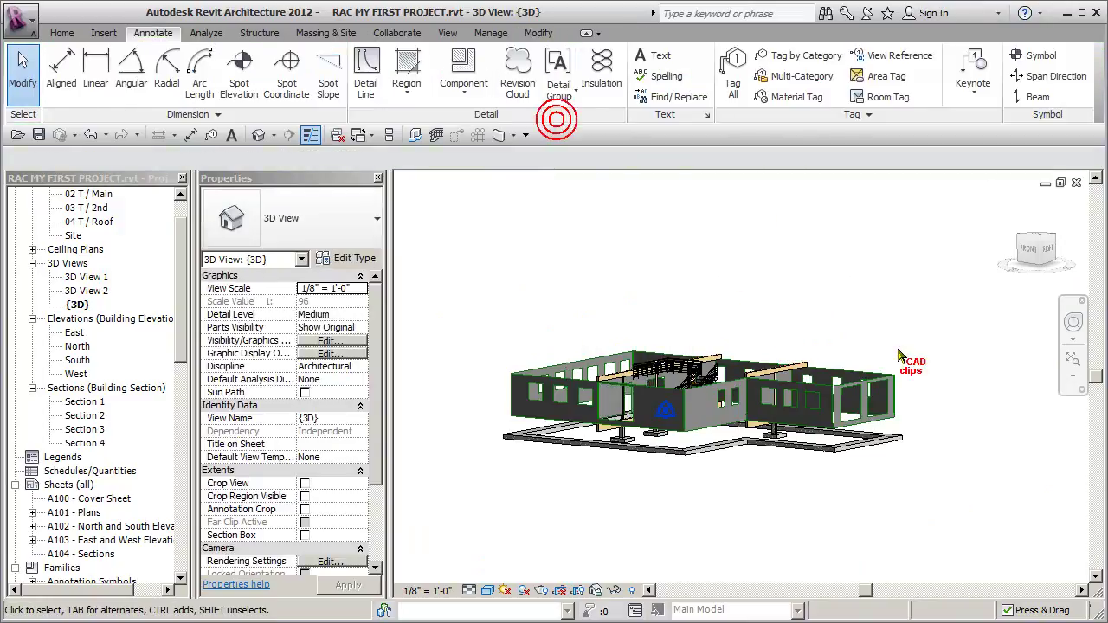
Step: Hide the railing category in the 3D view, using the guardrail around the stair opening
{"action": "middle_click_drag", "start_coordinate": [919, 440], "coordinate": [779, 415], "text": "shift"}
{"action": "scroll", "coordinate": [674, 439], "scroll_direction": "up", "scroll_amount": 6}
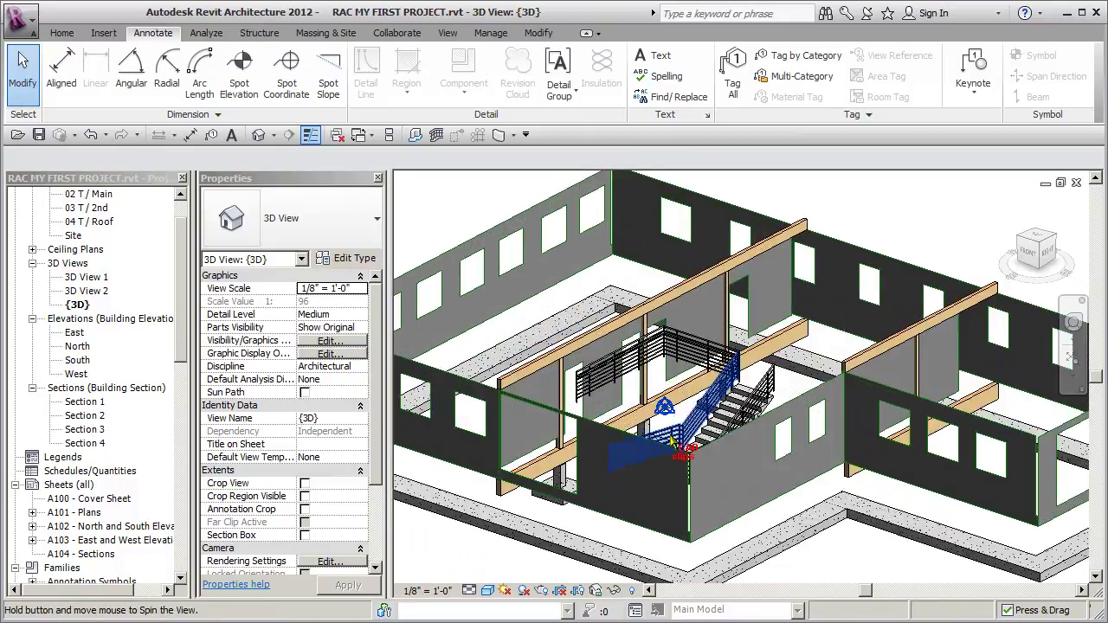
{"action": "middle_click_drag", "start_coordinate": [674, 440], "coordinate": [722, 363], "text": "shift"}
{"action": "left_click", "coordinate": [727, 357]}
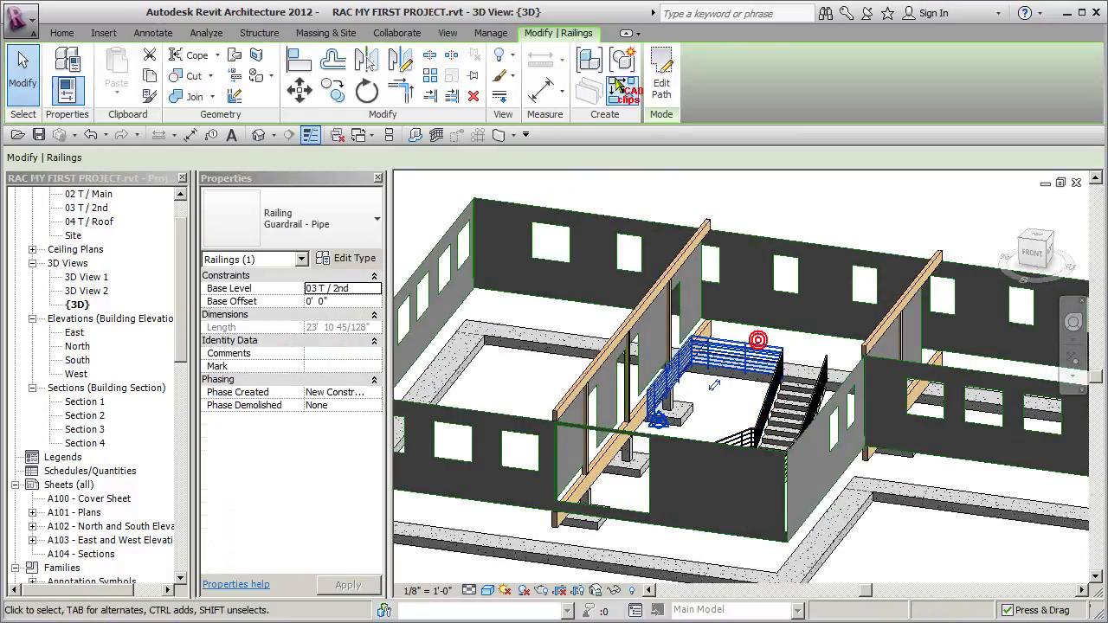
{"action": "left_click", "coordinate": [512, 56]}
{"action": "left_click", "coordinate": [534, 87]}
Step: Reveal the hidden elements in the 3D view and make the 8" foundation wall along the entrance side structural
{"action": "middle_click_drag", "start_coordinate": [626, 182], "coordinate": [768, 417], "text": "shift"}
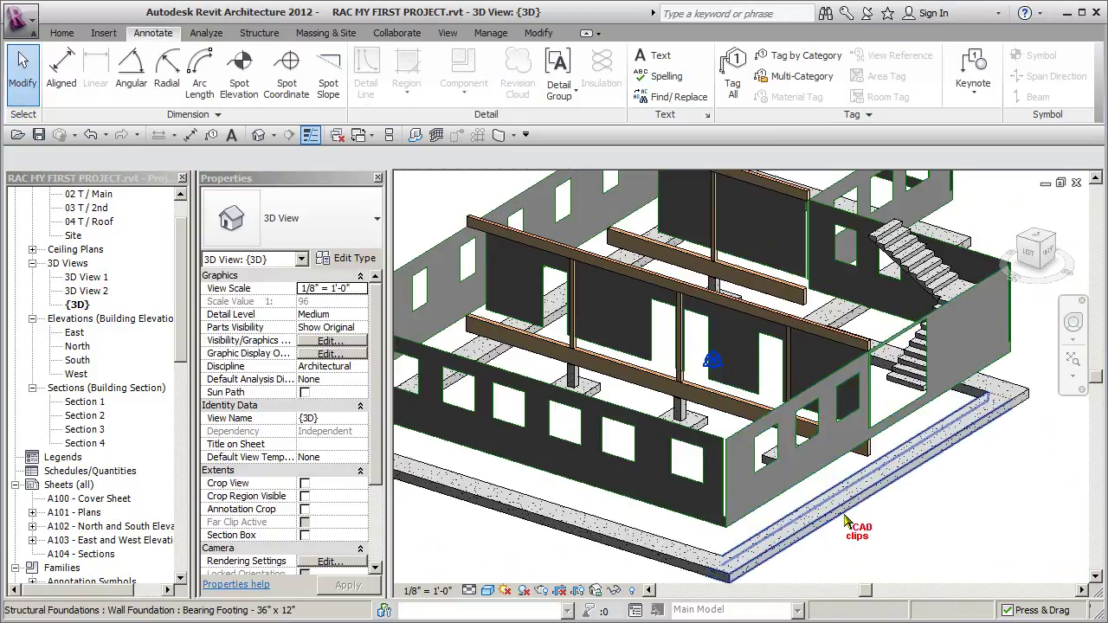
{"action": "scroll", "coordinate": [848, 523], "scroll_direction": "down", "scroll_amount": 2}
{"action": "middle_click_drag", "start_coordinate": [910, 528], "coordinate": [896, 489], "text": "shift"}
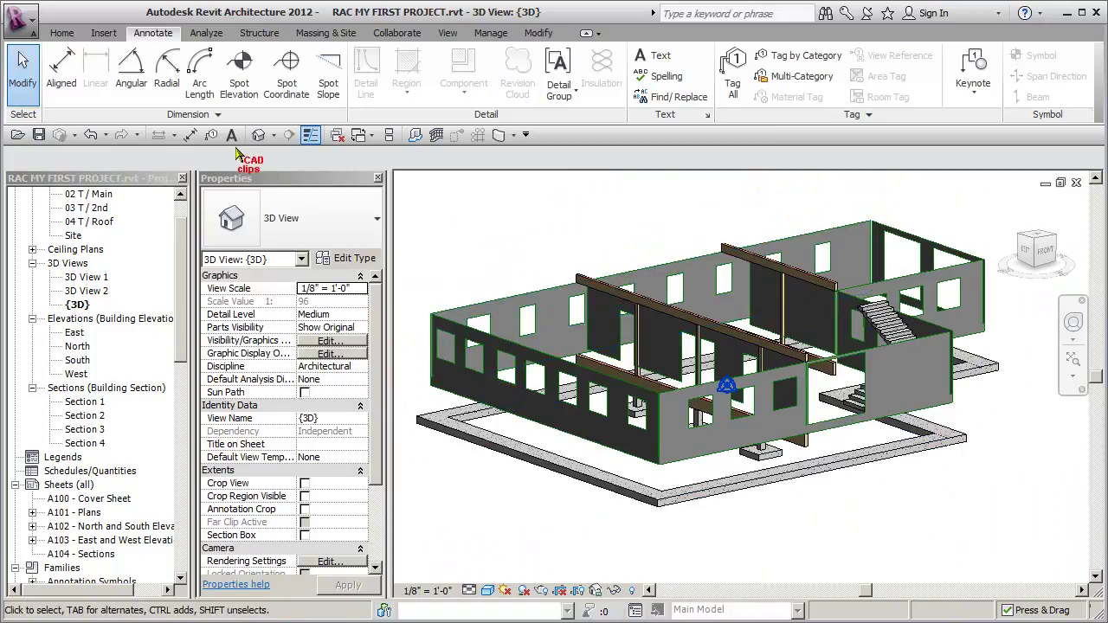
{"action": "left_click", "coordinate": [631, 591]}
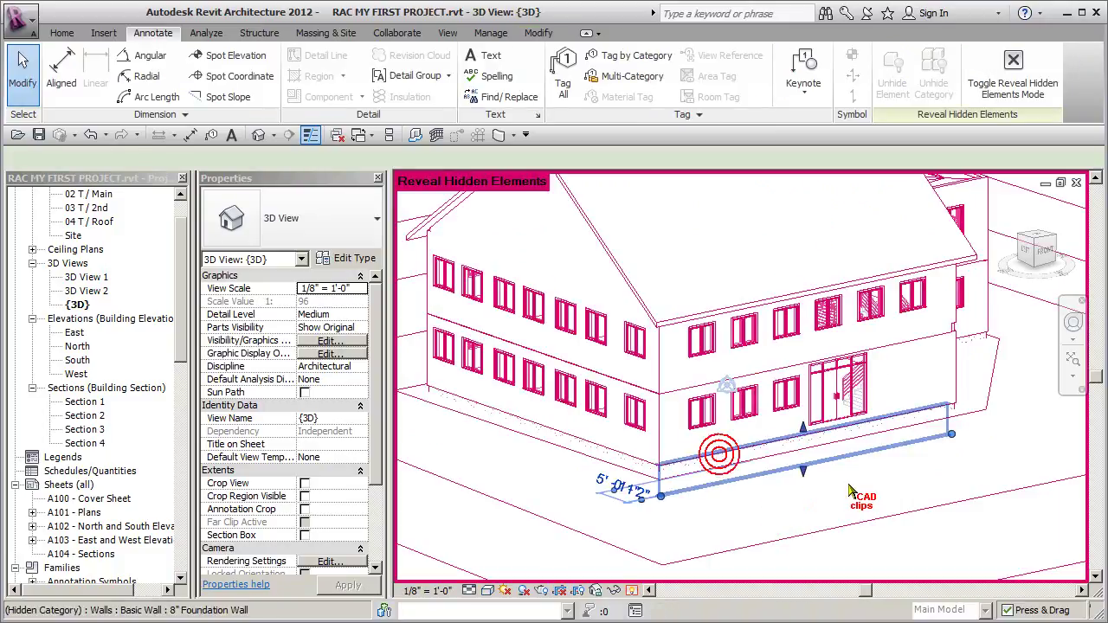
{"action": "left_click", "coordinate": [718, 457]}
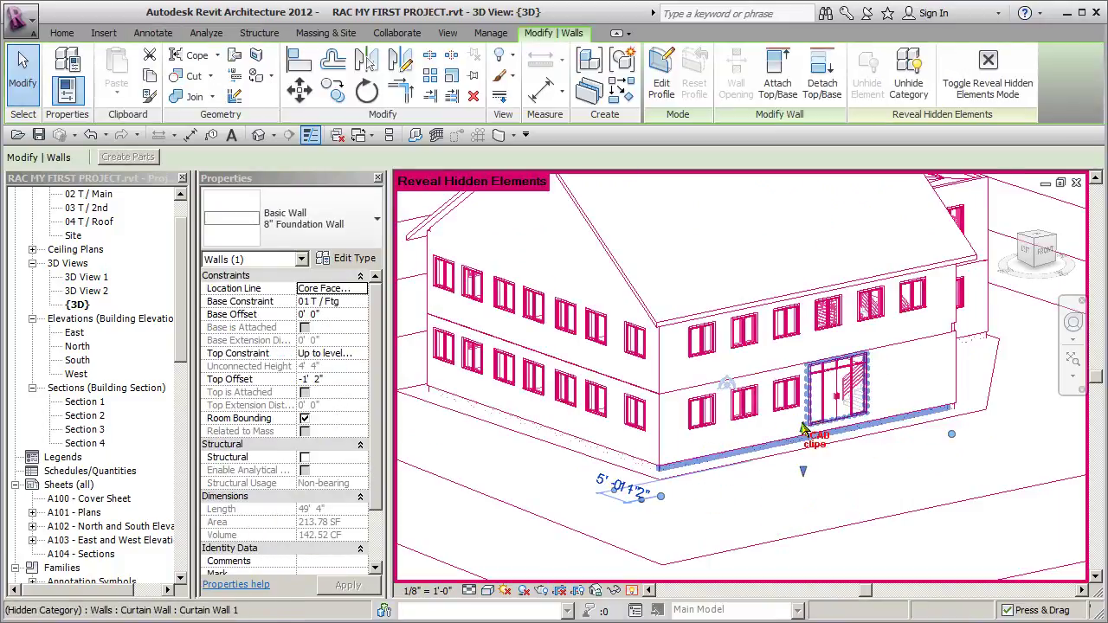
{"action": "left_click", "coordinate": [303, 457]}
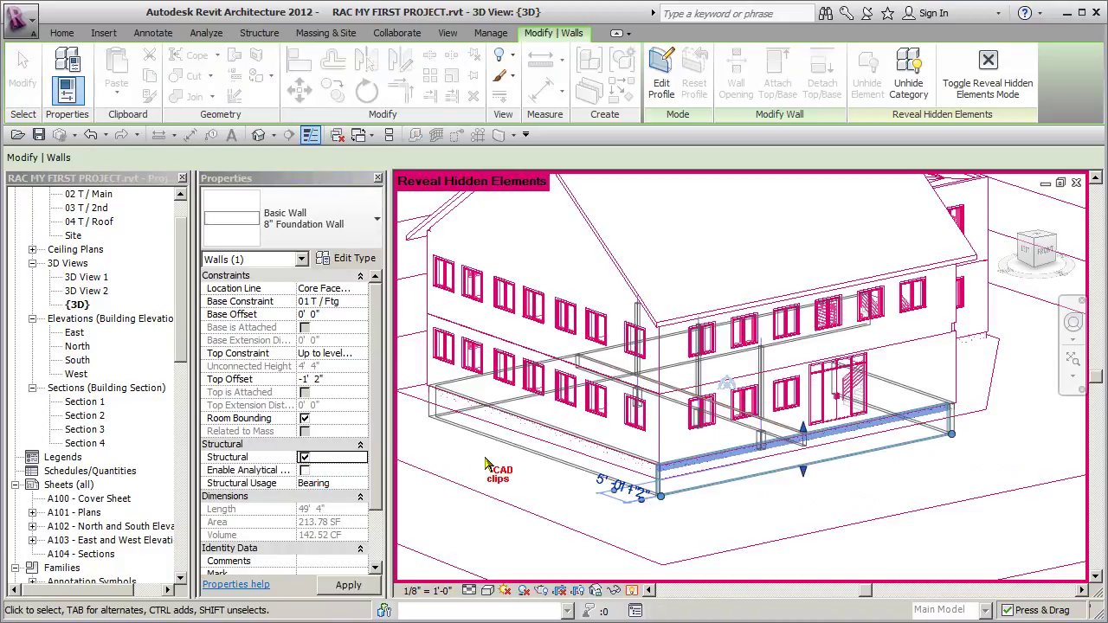
{"action": "left_click", "coordinate": [417, 459]}
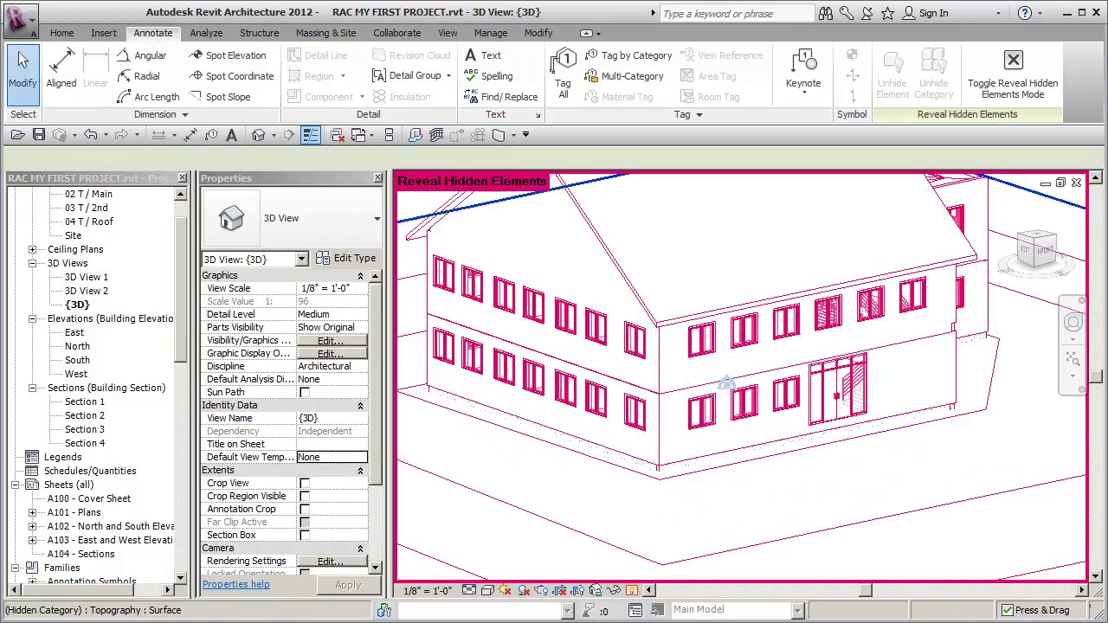
{"action": "left_click", "coordinate": [635, 591]}
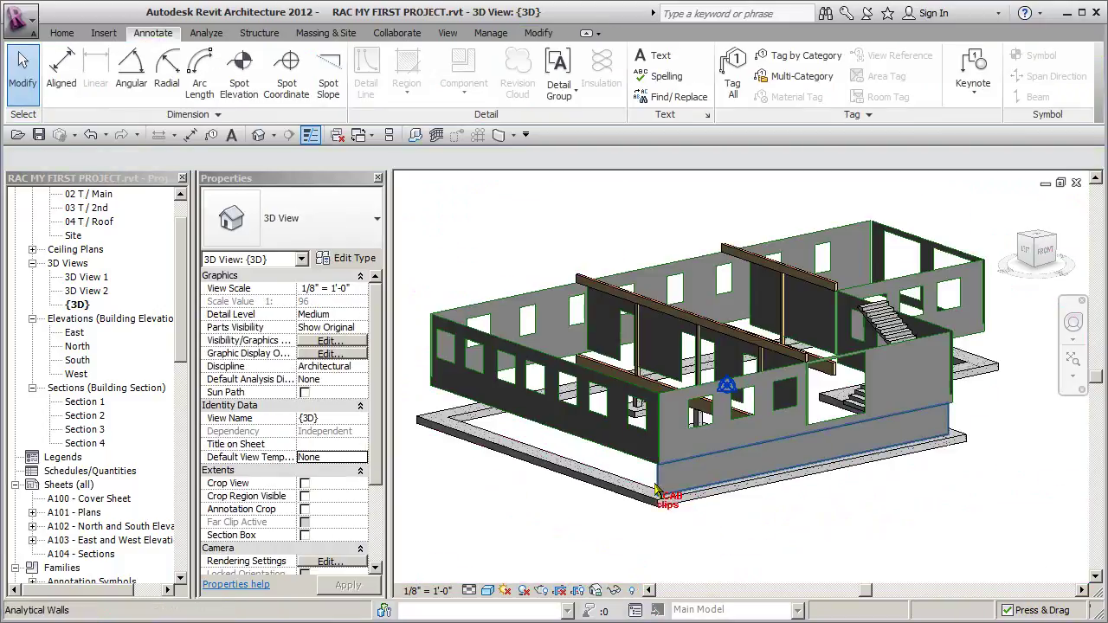
Step: Reveal the hidden elements, filter a selection around the building's base down to walls only, and make all the foundation walls structural
{"action": "middle_click_drag", "start_coordinate": [783, 518], "coordinate": [842, 539], "text": "shift"}
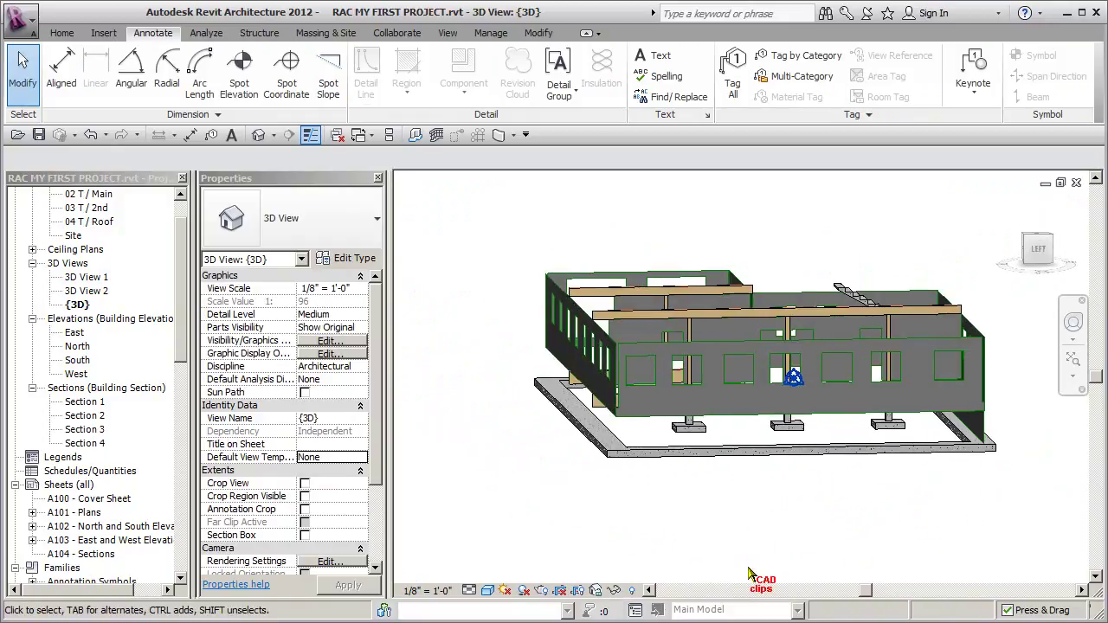
{"action": "left_click", "coordinate": [633, 591]}
{"action": "middle_click_drag", "start_coordinate": [767, 525], "coordinate": [798, 468], "text": "shift"}
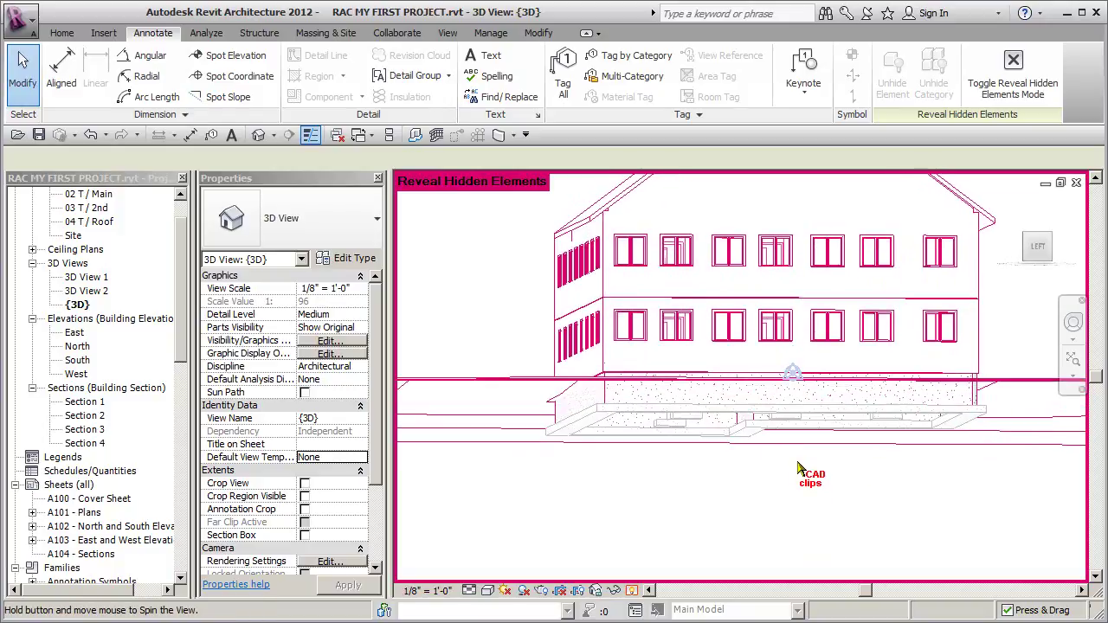
{"action": "middle_click_drag", "start_coordinate": [964, 425], "coordinate": [958, 439], "text": "shift"}
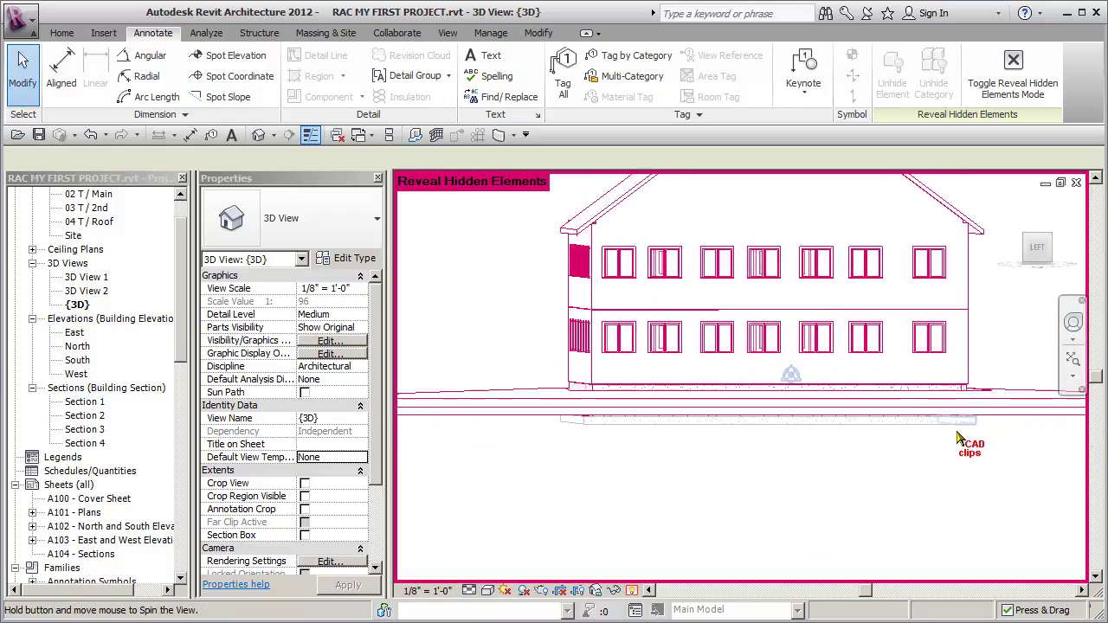
{"action": "left_click_drag", "start_coordinate": [538, 467], "coordinate": [537, 442]}
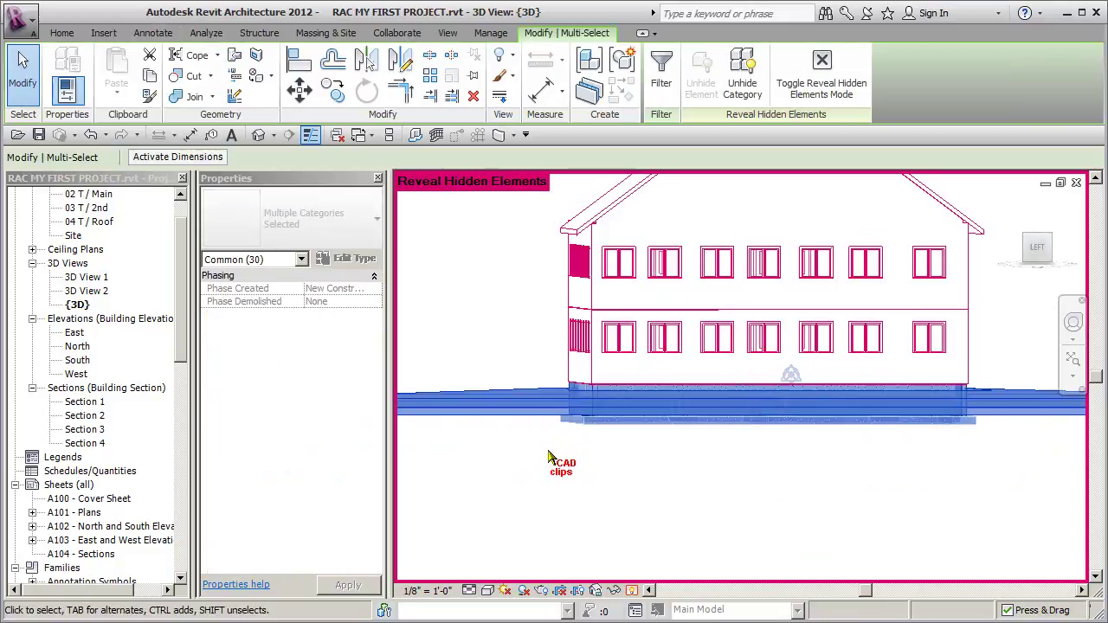
{"action": "left_click", "coordinate": [662, 74]}
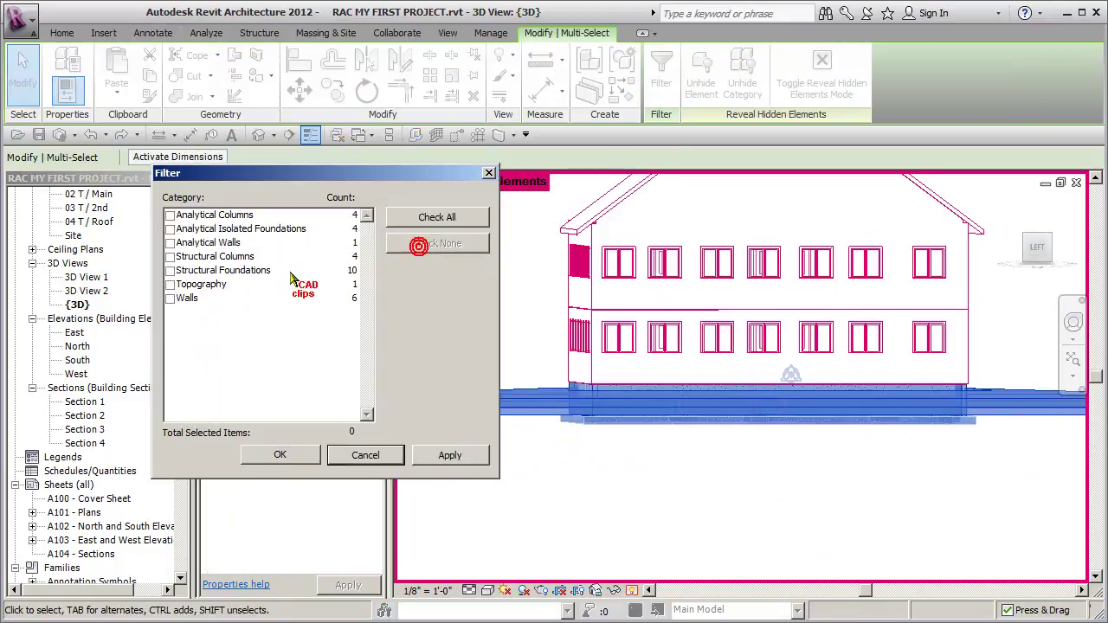
{"action": "left_click", "coordinate": [171, 298]}
{"action": "left_click", "coordinate": [280, 455]}
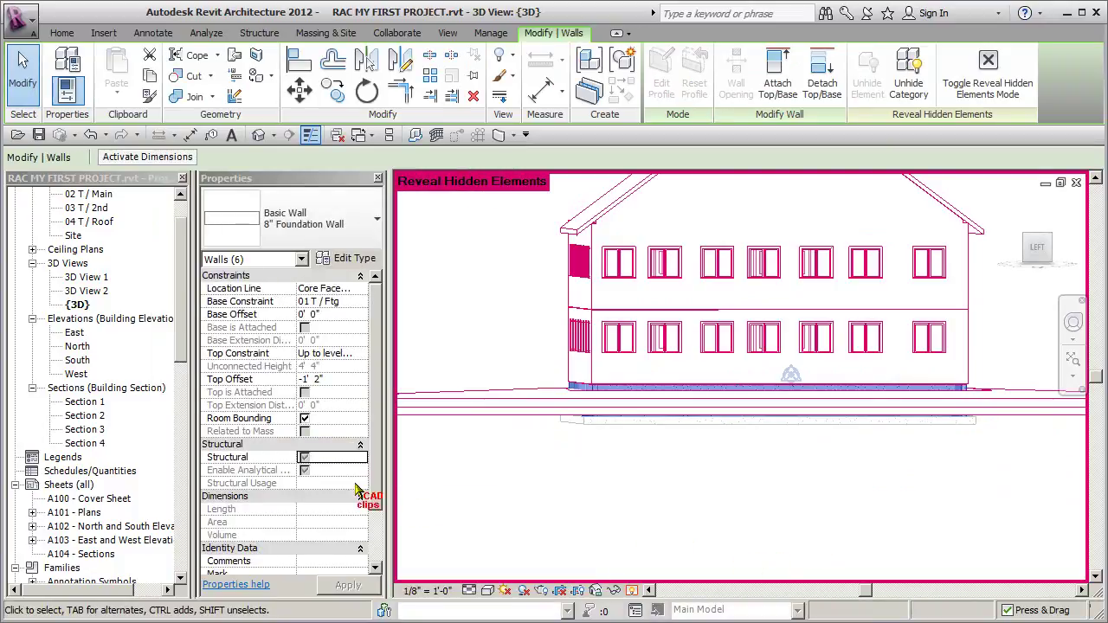
{"action": "left_click", "coordinate": [304, 457]}
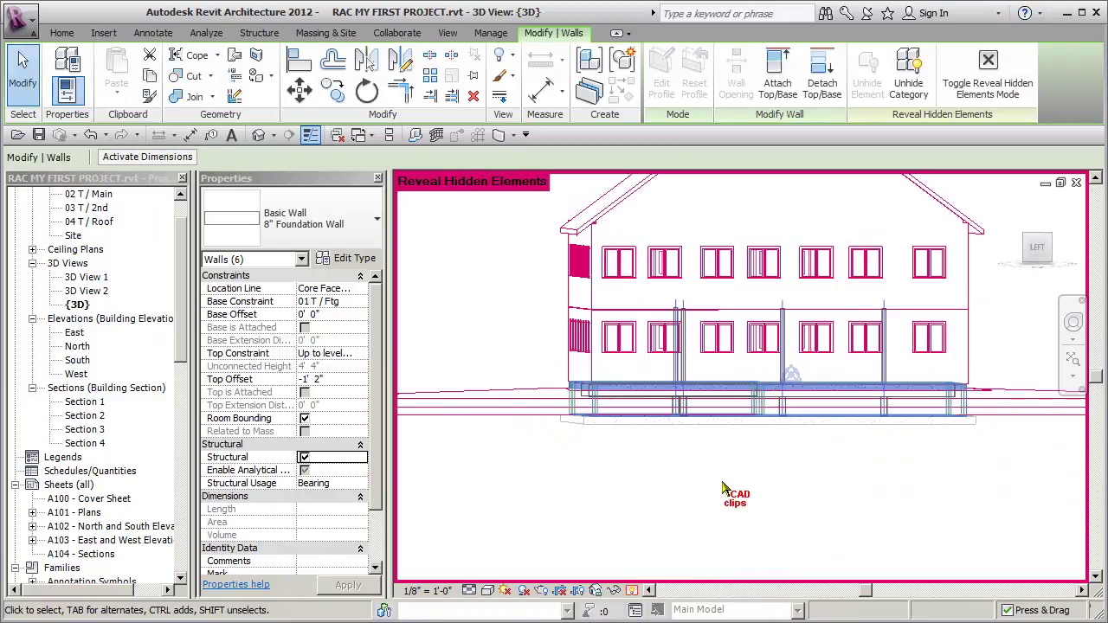
{"action": "left_click", "coordinate": [448, 477]}
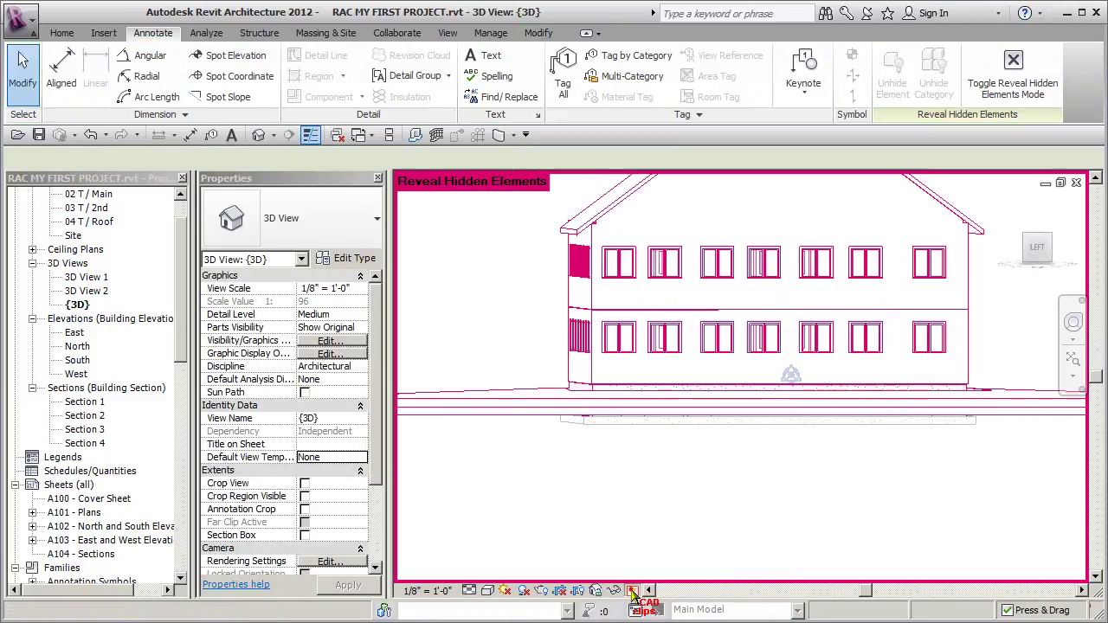
{"action": "left_click", "coordinate": [630, 591]}
Step: Examine the exposed foundation walls, footings, columns and beams from several angles, including the analytical wall on the entrance side
{"action": "middle_click_drag", "start_coordinate": [776, 511], "coordinate": [896, 511], "text": "shift"}
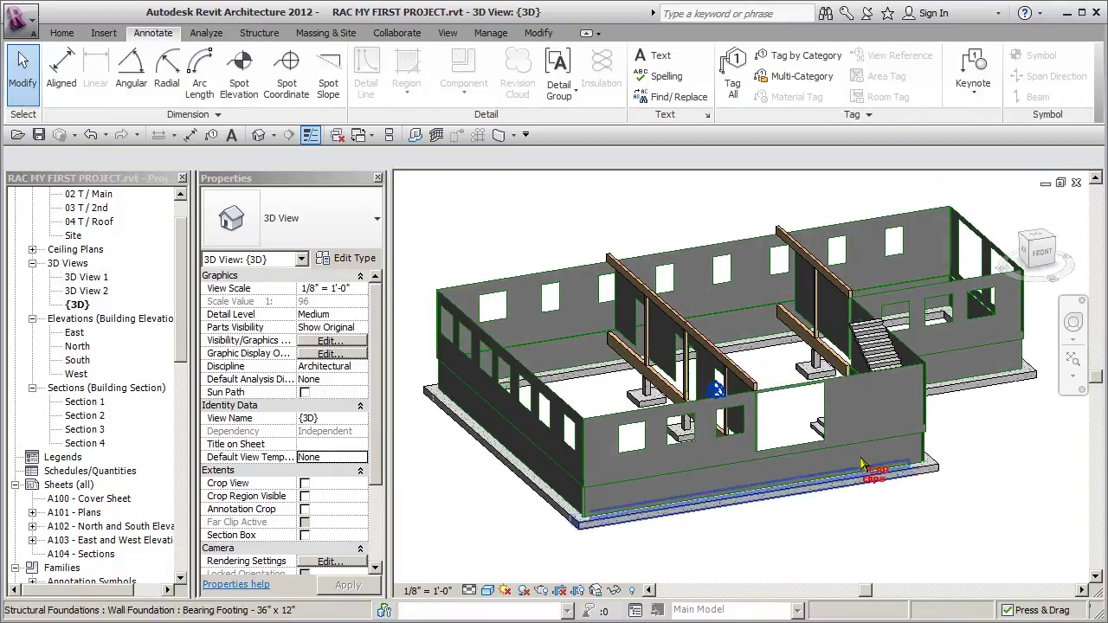
{"action": "scroll", "coordinate": [843, 381], "scroll_direction": "up", "scroll_amount": 5}
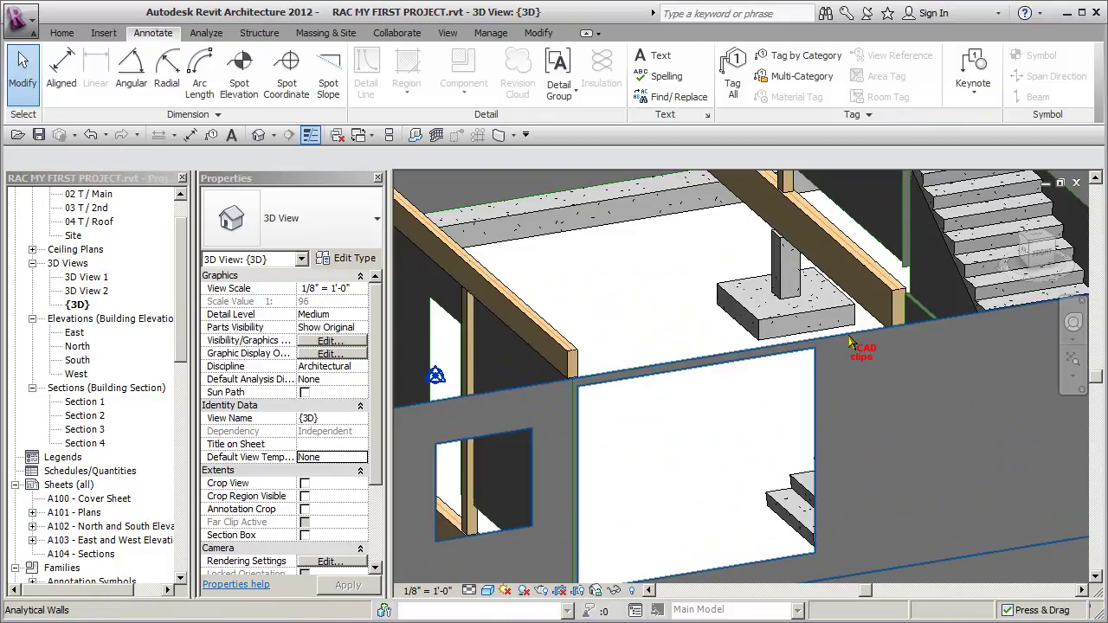
{"action": "left_click", "coordinate": [850, 346]}
{"action": "scroll", "coordinate": [837, 449], "scroll_direction": "down", "scroll_amount": 4}
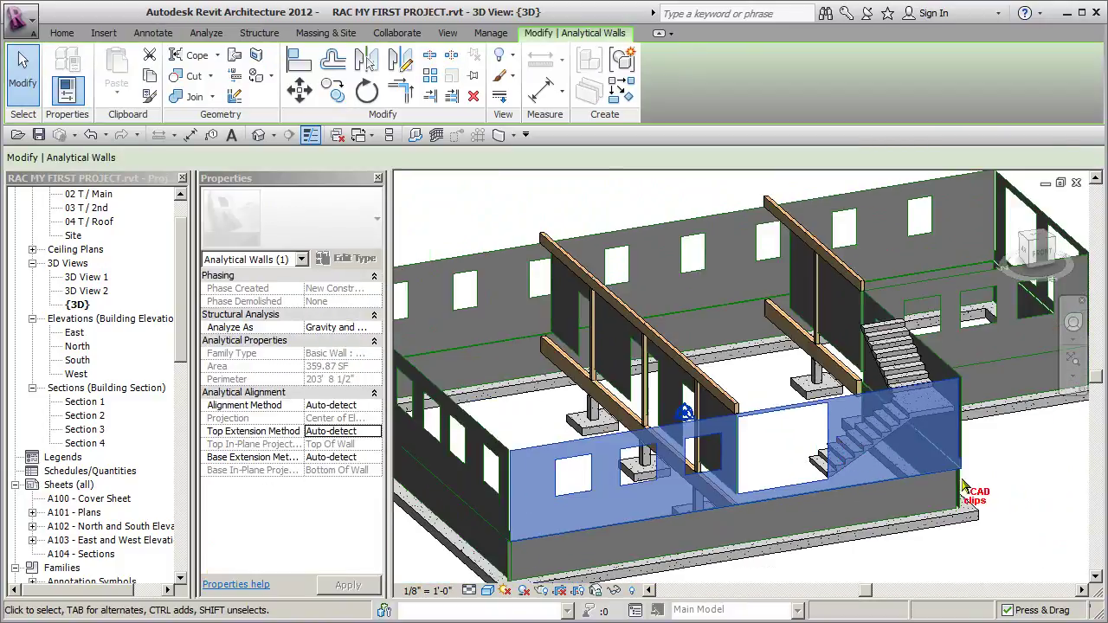
{"action": "left_click", "coordinate": [1001, 438]}
{"action": "mouse_move", "coordinate": [1002, 438]}
{"action": "middle_mouse_down", "text": "shift"}
{"action": "mouse_move", "coordinate": [999, 473]}
{"action": "mouse_move", "coordinate": [922, 470]}
{"action": "mouse_move", "coordinate": [873, 489]}
{"action": "mouse_move", "coordinate": [928, 497]}
{"action": "mouse_move", "coordinate": [825, 525]}
{"action": "mouse_move", "coordinate": [910, 537]}
{"action": "mouse_move", "coordinate": [1038, 441]}
{"action": "mouse_move", "coordinate": [975, 500]}
{"action": "middle_mouse_up", "text": "shift"}
{"action": "scroll", "coordinate": [874, 491], "scroll_direction": "down", "scroll_amount": 3}
{"action": "middle_click_drag", "start_coordinate": [972, 426], "coordinate": [904, 407], "text": "shift"}
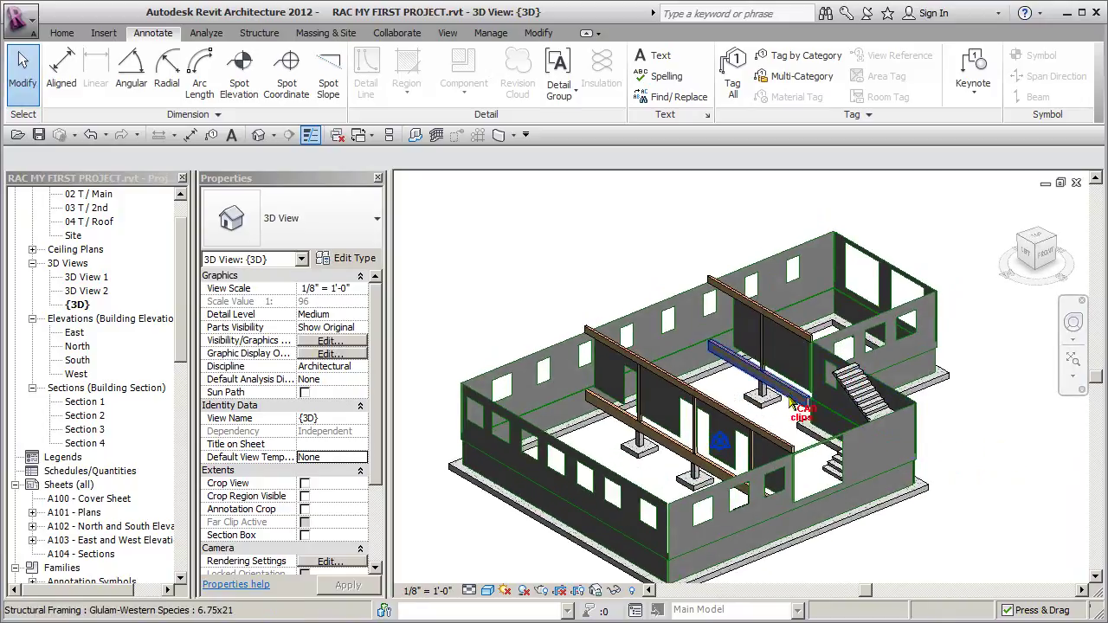
{"action": "middle_click_drag", "start_coordinate": [850, 371], "coordinate": [904, 511], "text": "shift"}
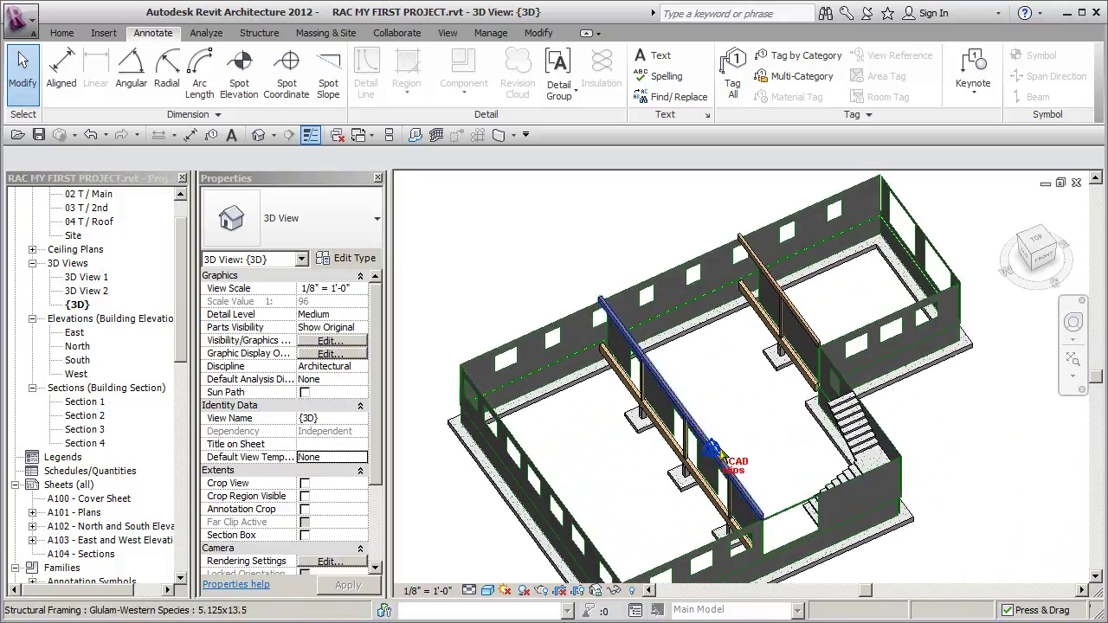
{"action": "middle_click_drag", "start_coordinate": [820, 458], "coordinate": [933, 427], "text": "shift"}
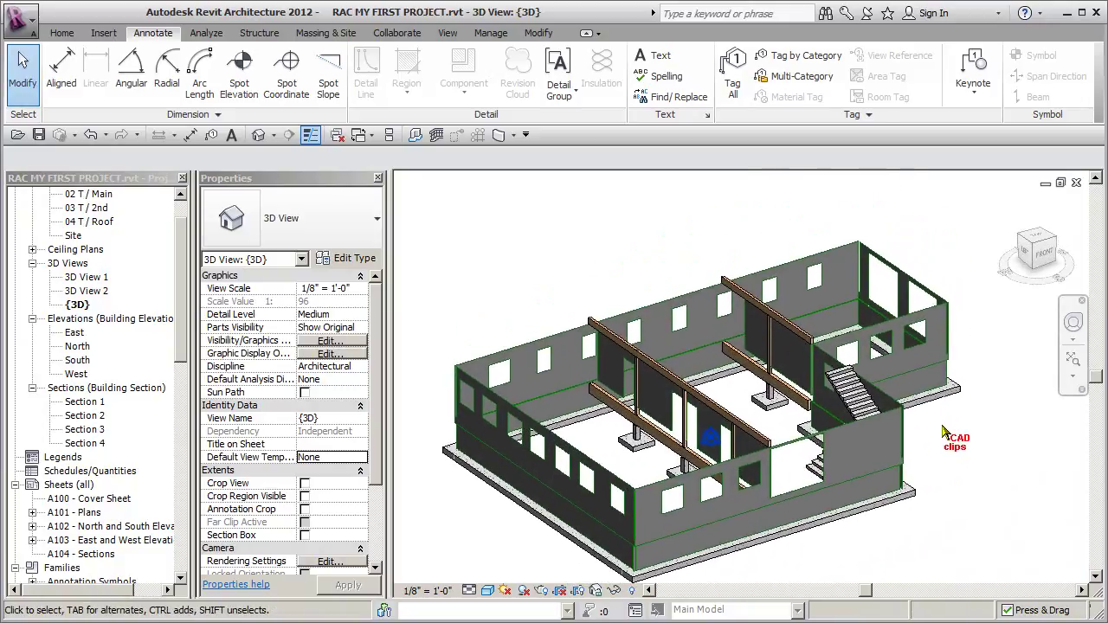
Step: Reveal the hidden elements, select the whole building with its topography, and unhide all their categories in the 3D view
{"action": "left_click", "coordinate": [633, 590]}
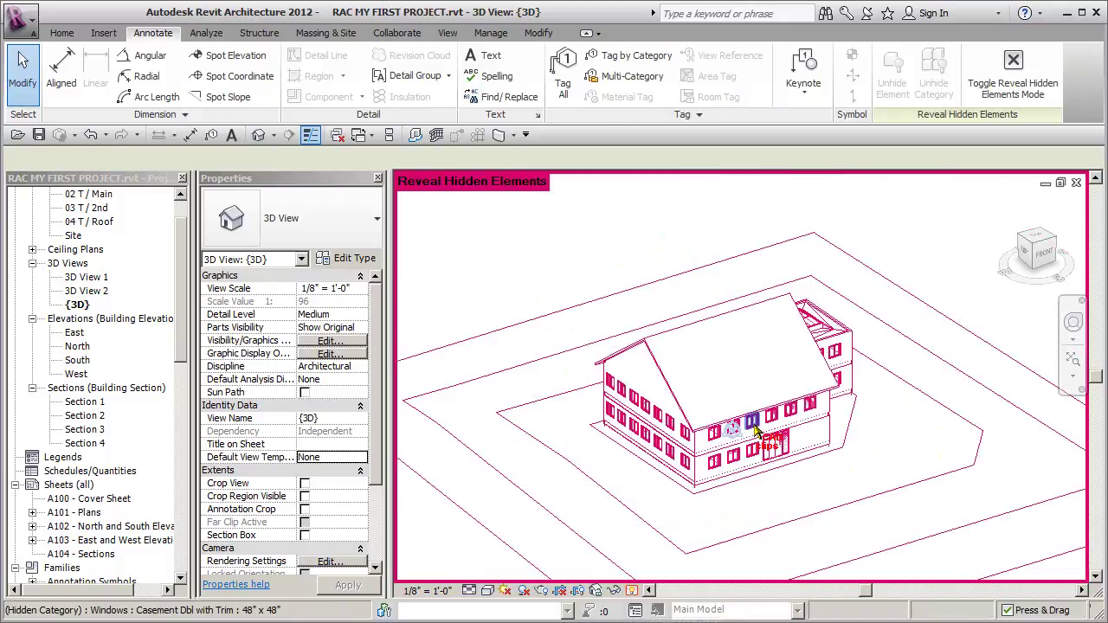
{"action": "left_click_drag", "start_coordinate": [917, 256], "coordinate": [580, 502]}
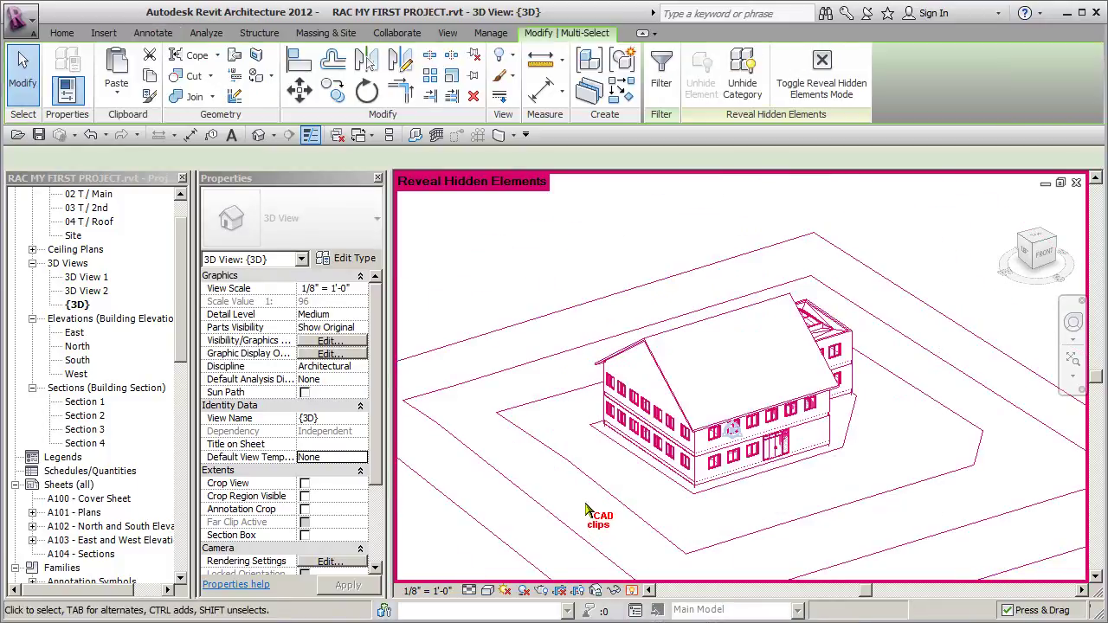
{"action": "left_click", "coordinate": [745, 83]}
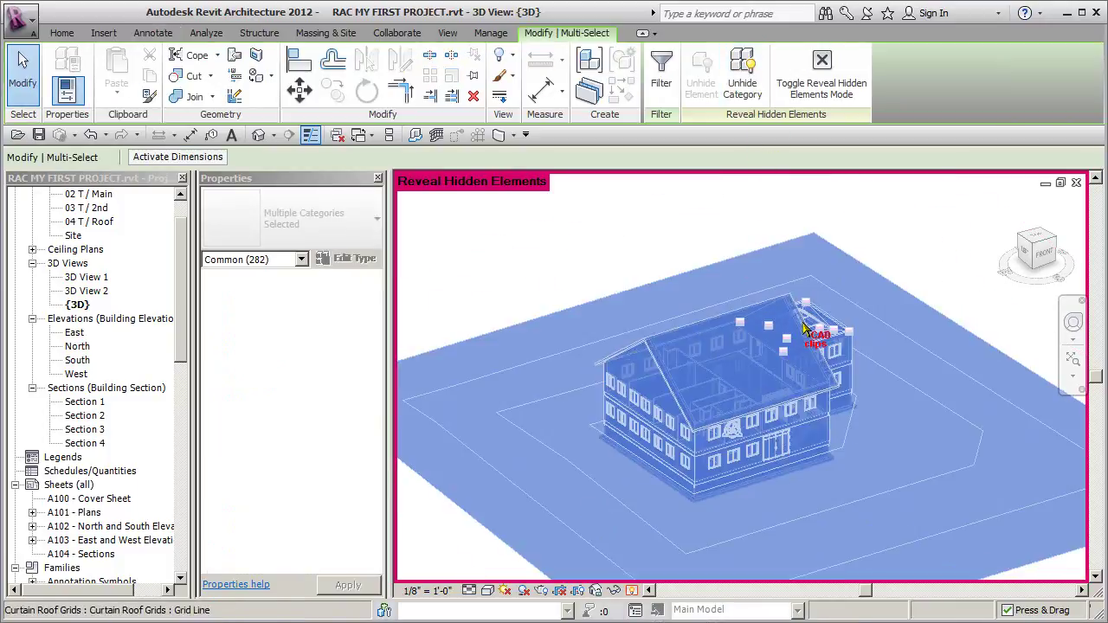
{"action": "left_click", "coordinate": [633, 592]}
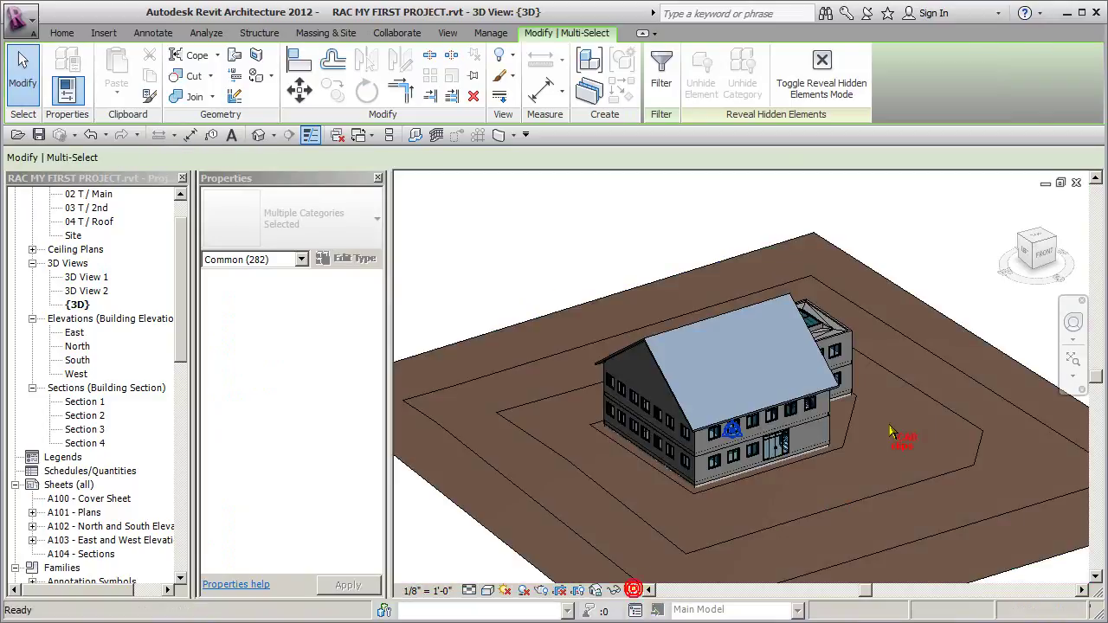
{"action": "middle_click_drag", "start_coordinate": [891, 497], "coordinate": [745, 488], "text": "shift"}
{"action": "scroll", "coordinate": [865, 506], "scroll_direction": "up", "scroll_amount": 4}
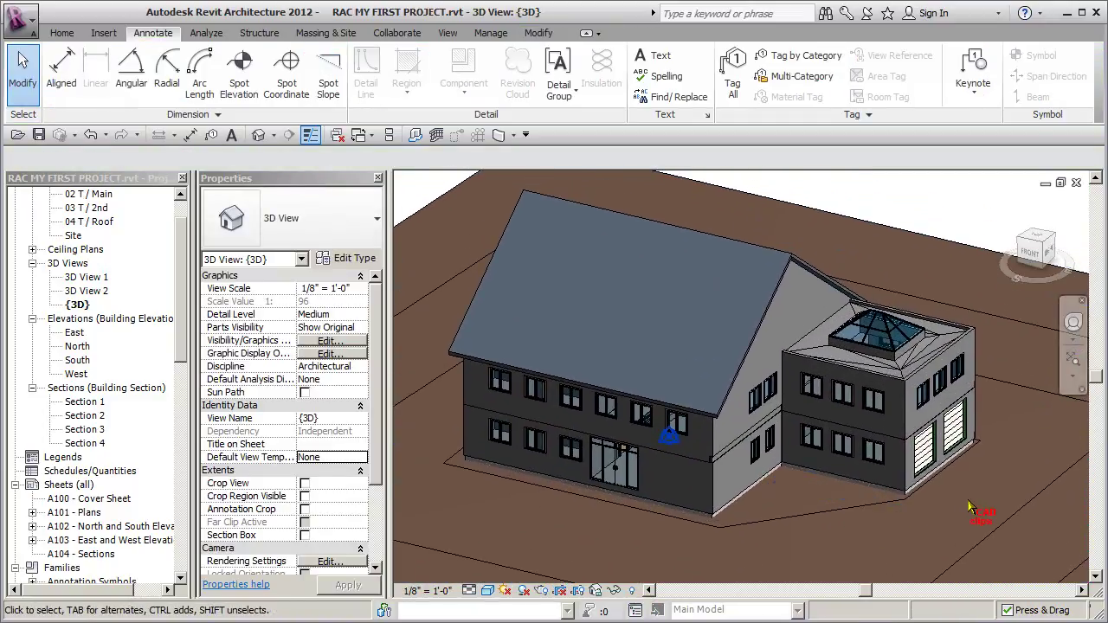